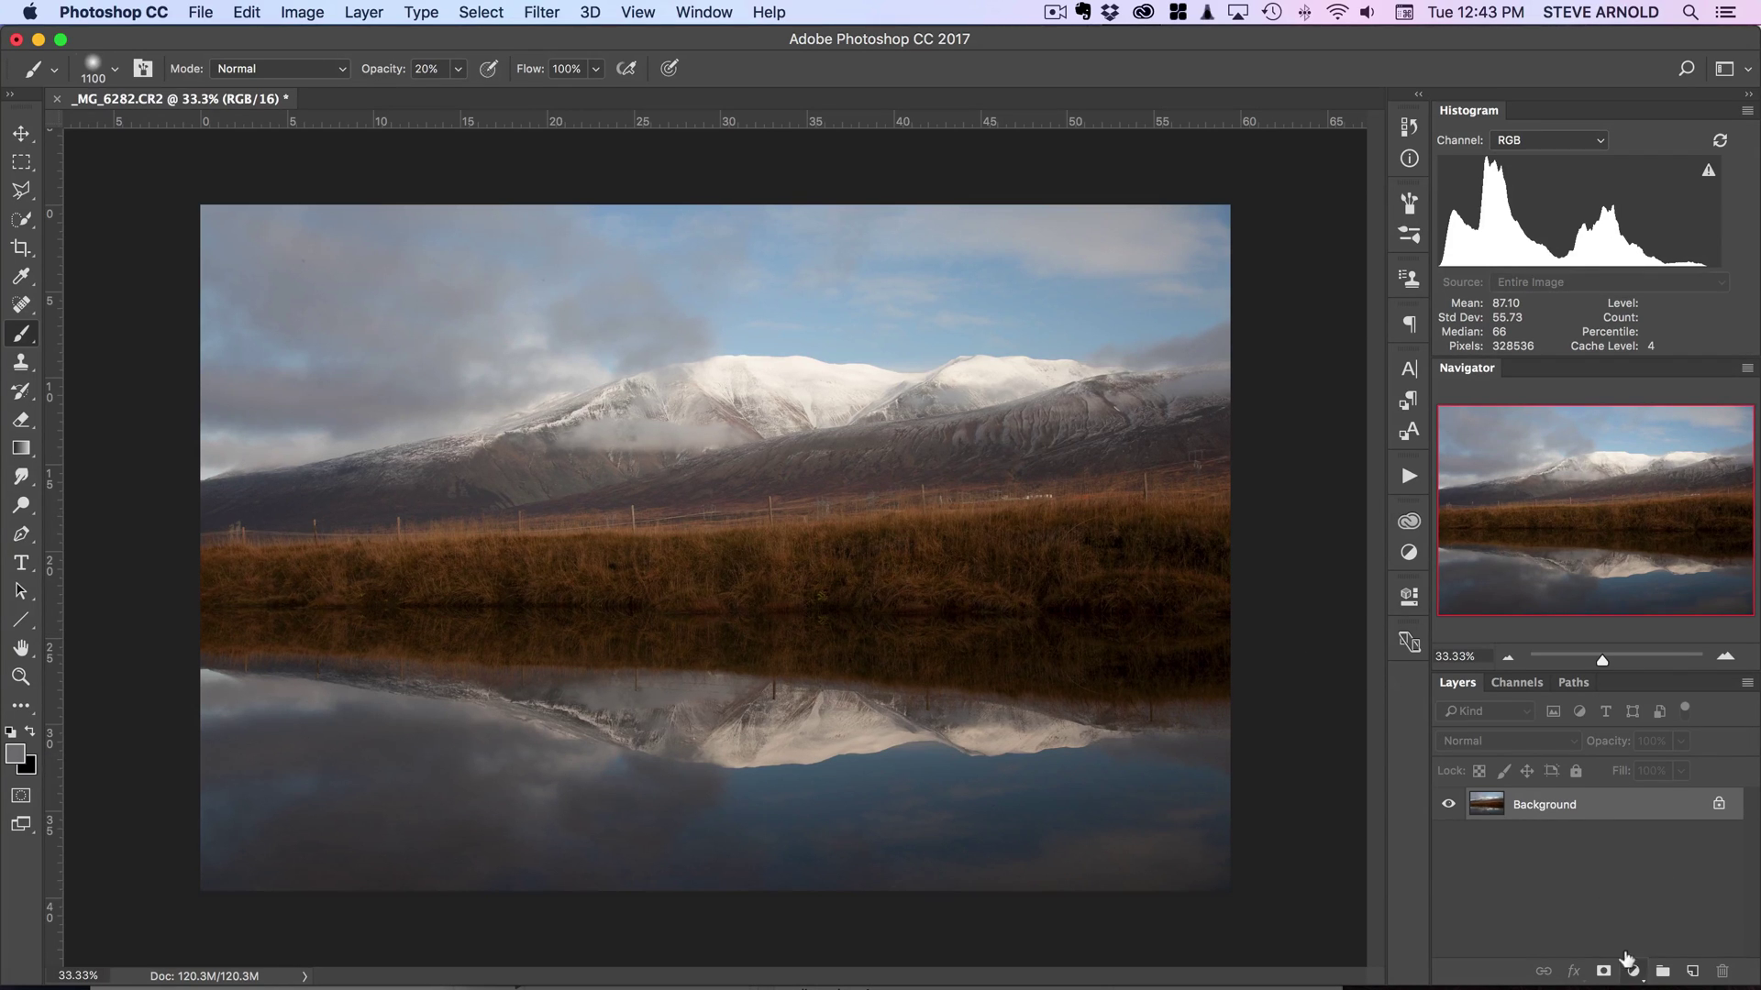
Add a Curves adjustment layer and raise its midtone point from 128 to 185.
click(1632, 971)
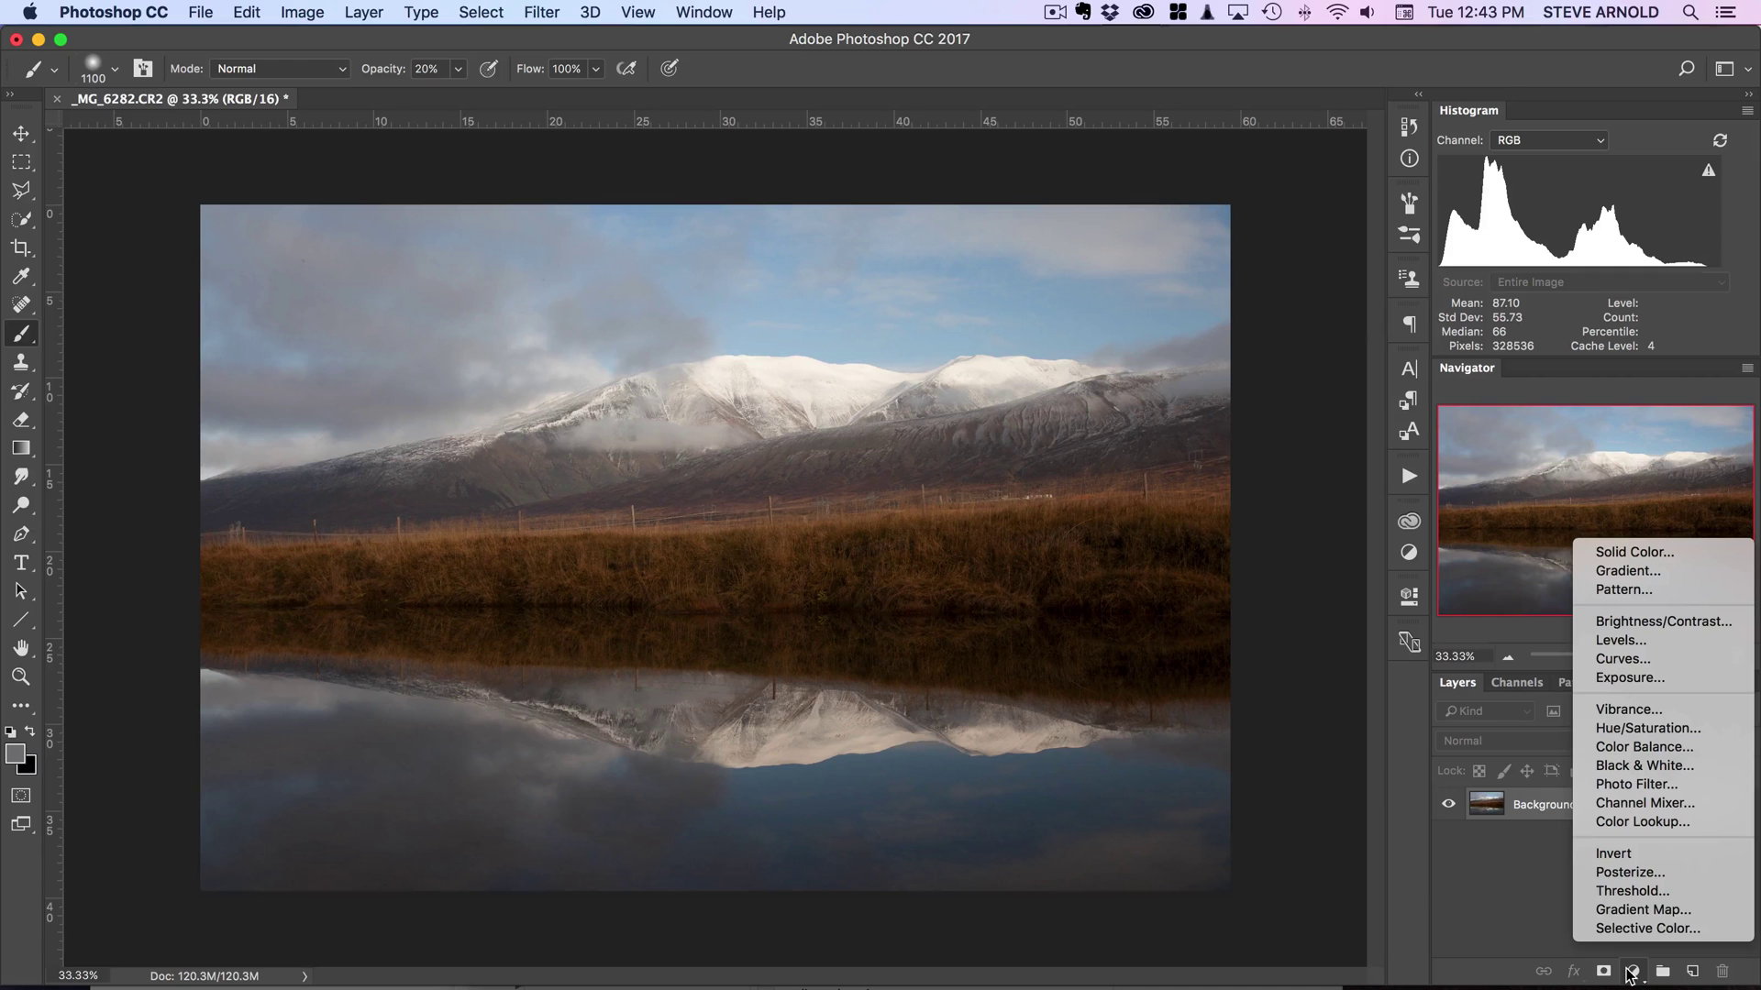
click(1646, 660)
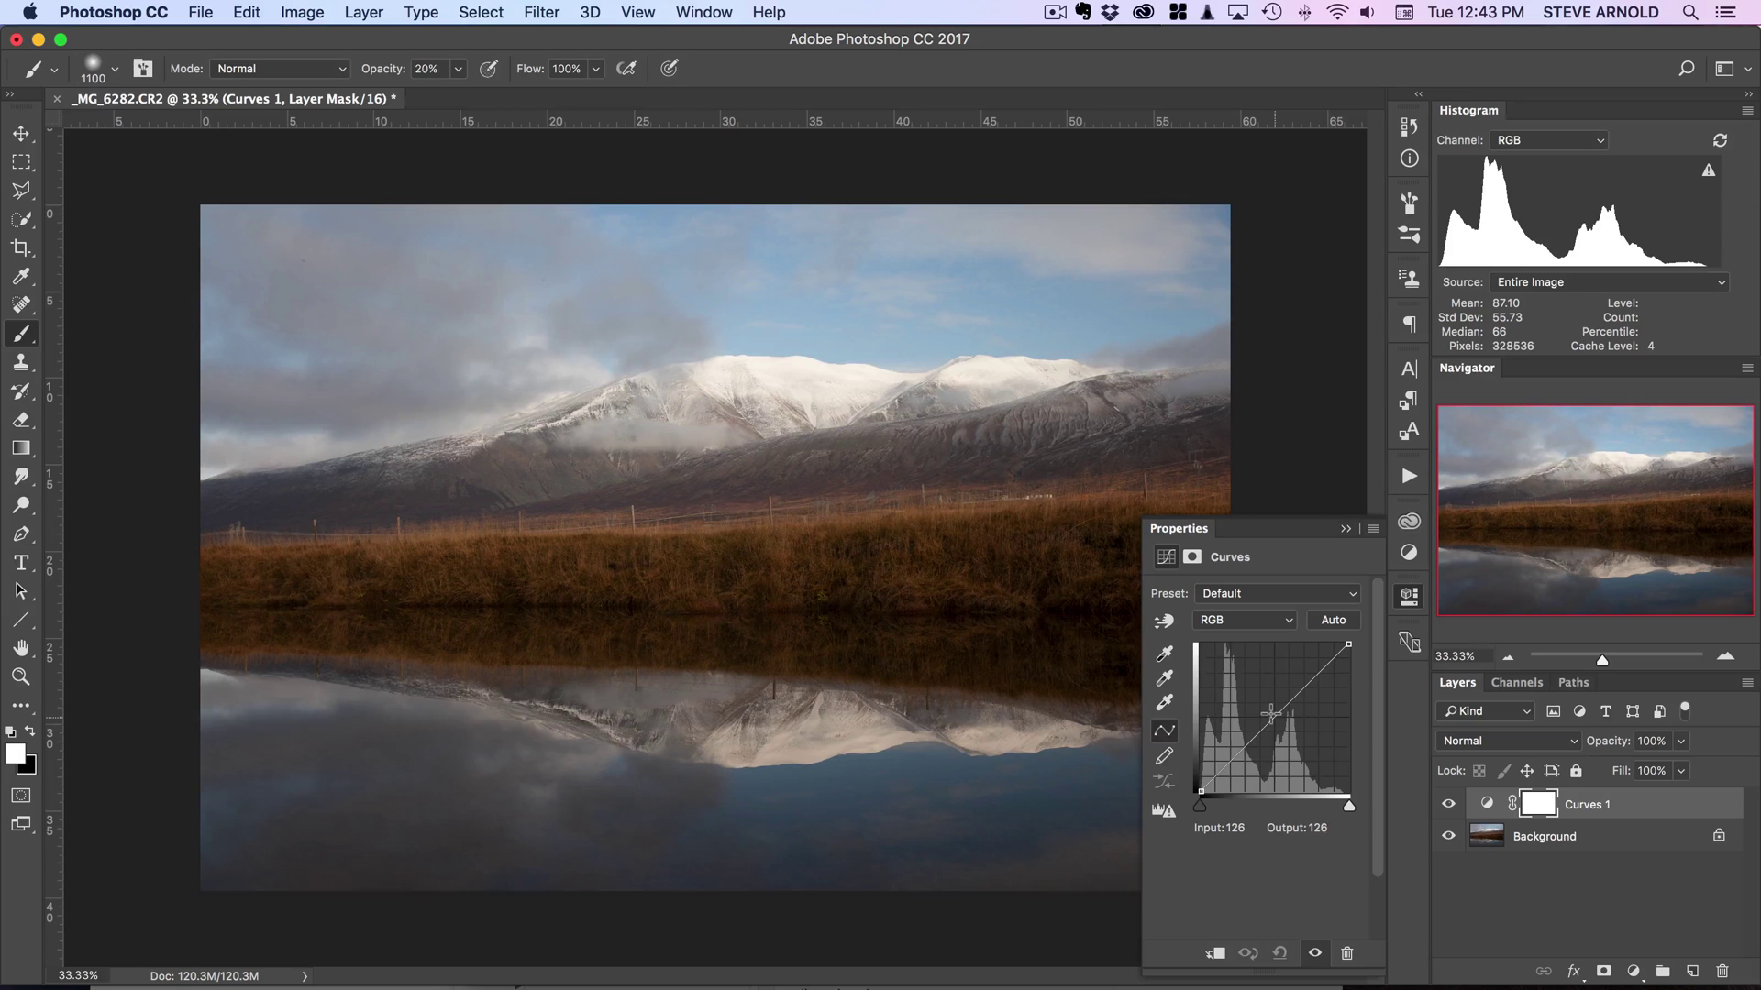
click(1271, 714)
drag(1271, 714, 1274, 685)
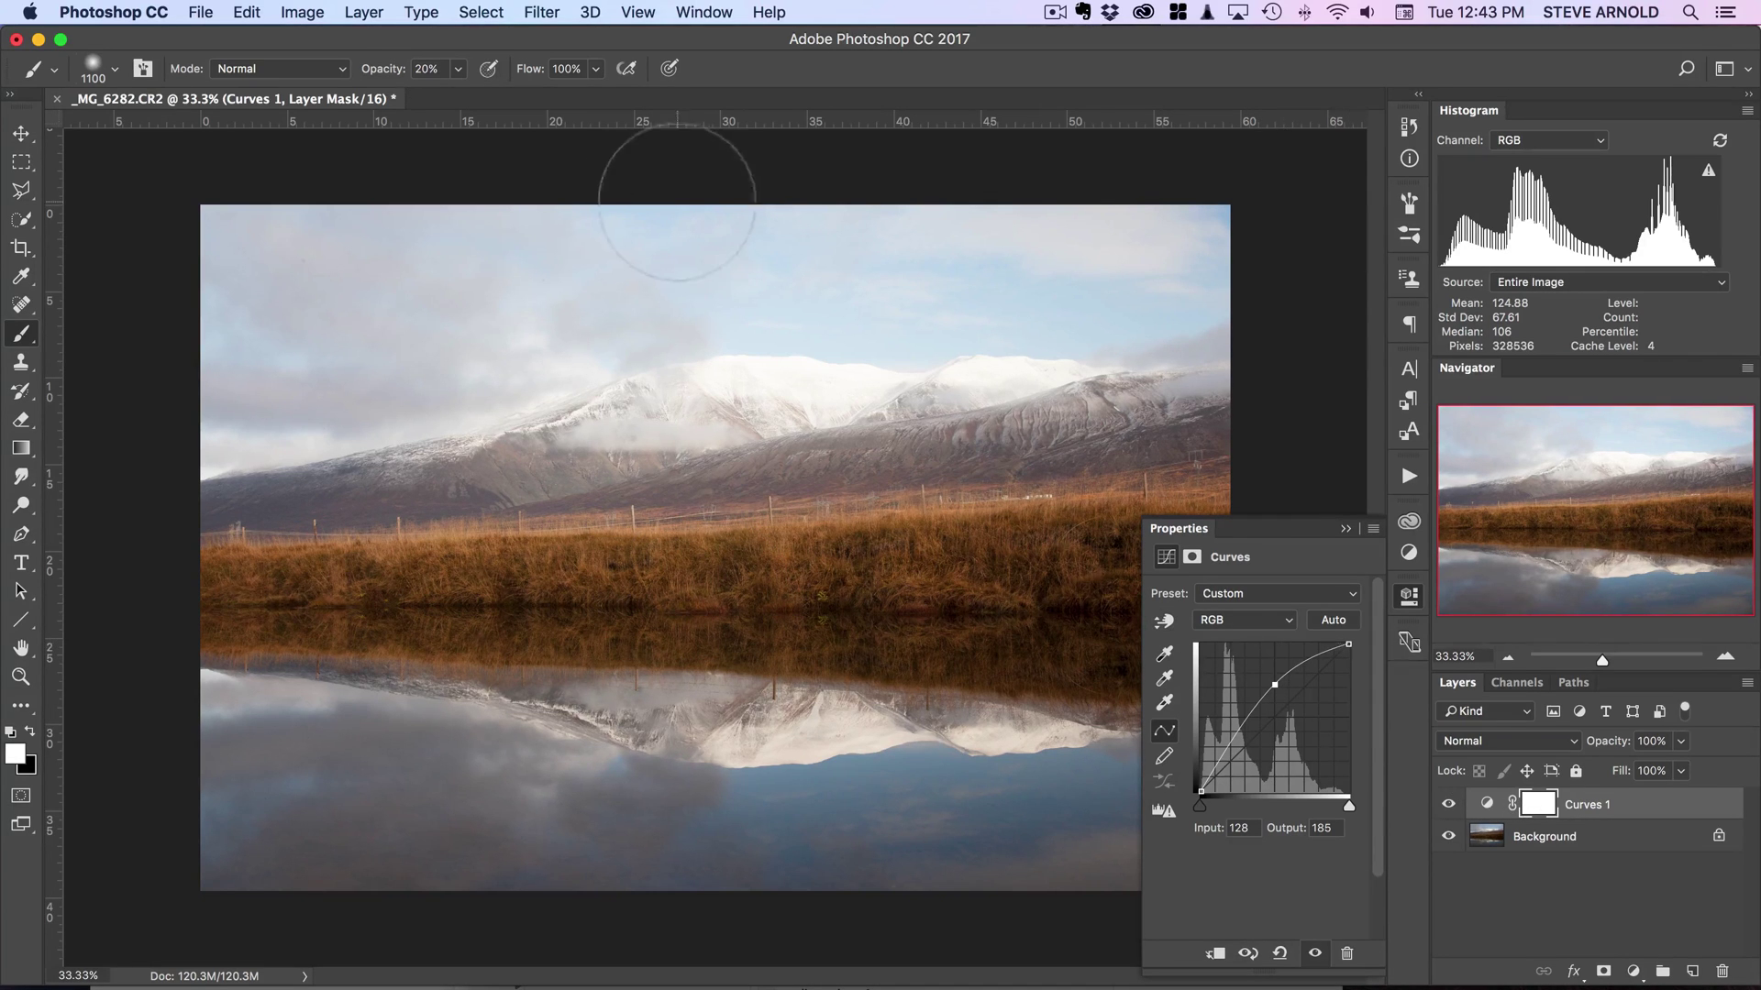
Close the Curves properties and invert the Curves 1 mask to black.
click(1406, 598)
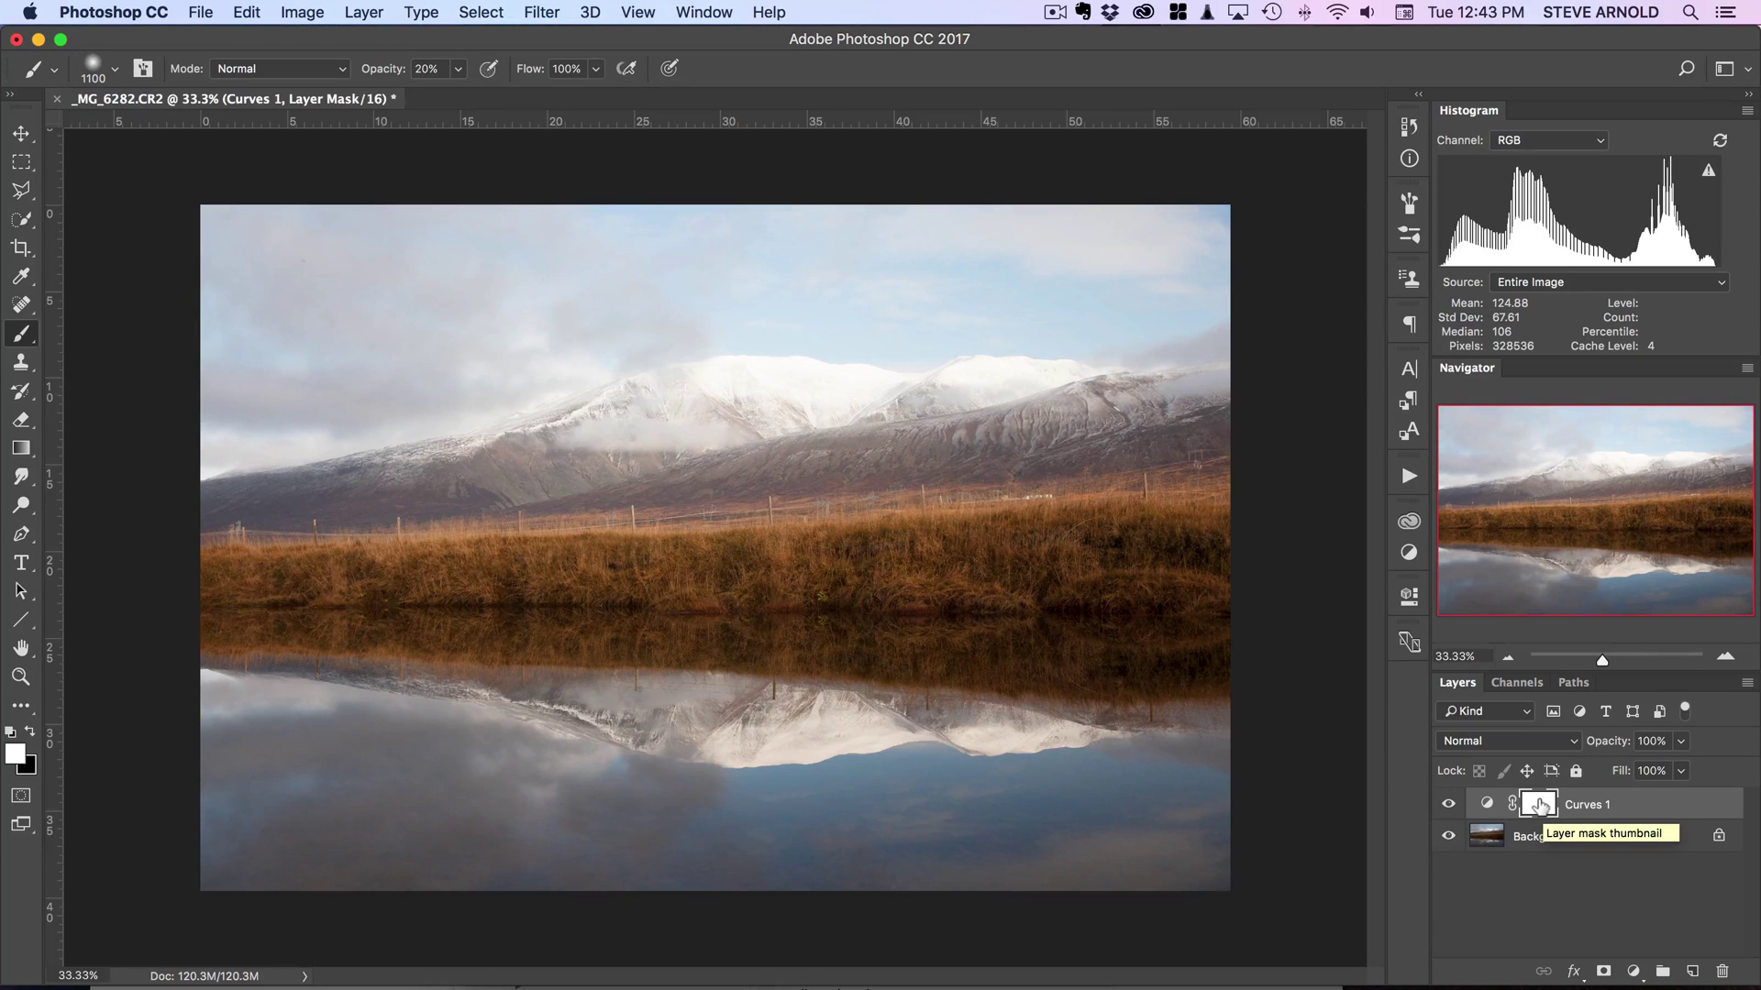
drag(1540, 804, 1540, 807)
key(super+i)
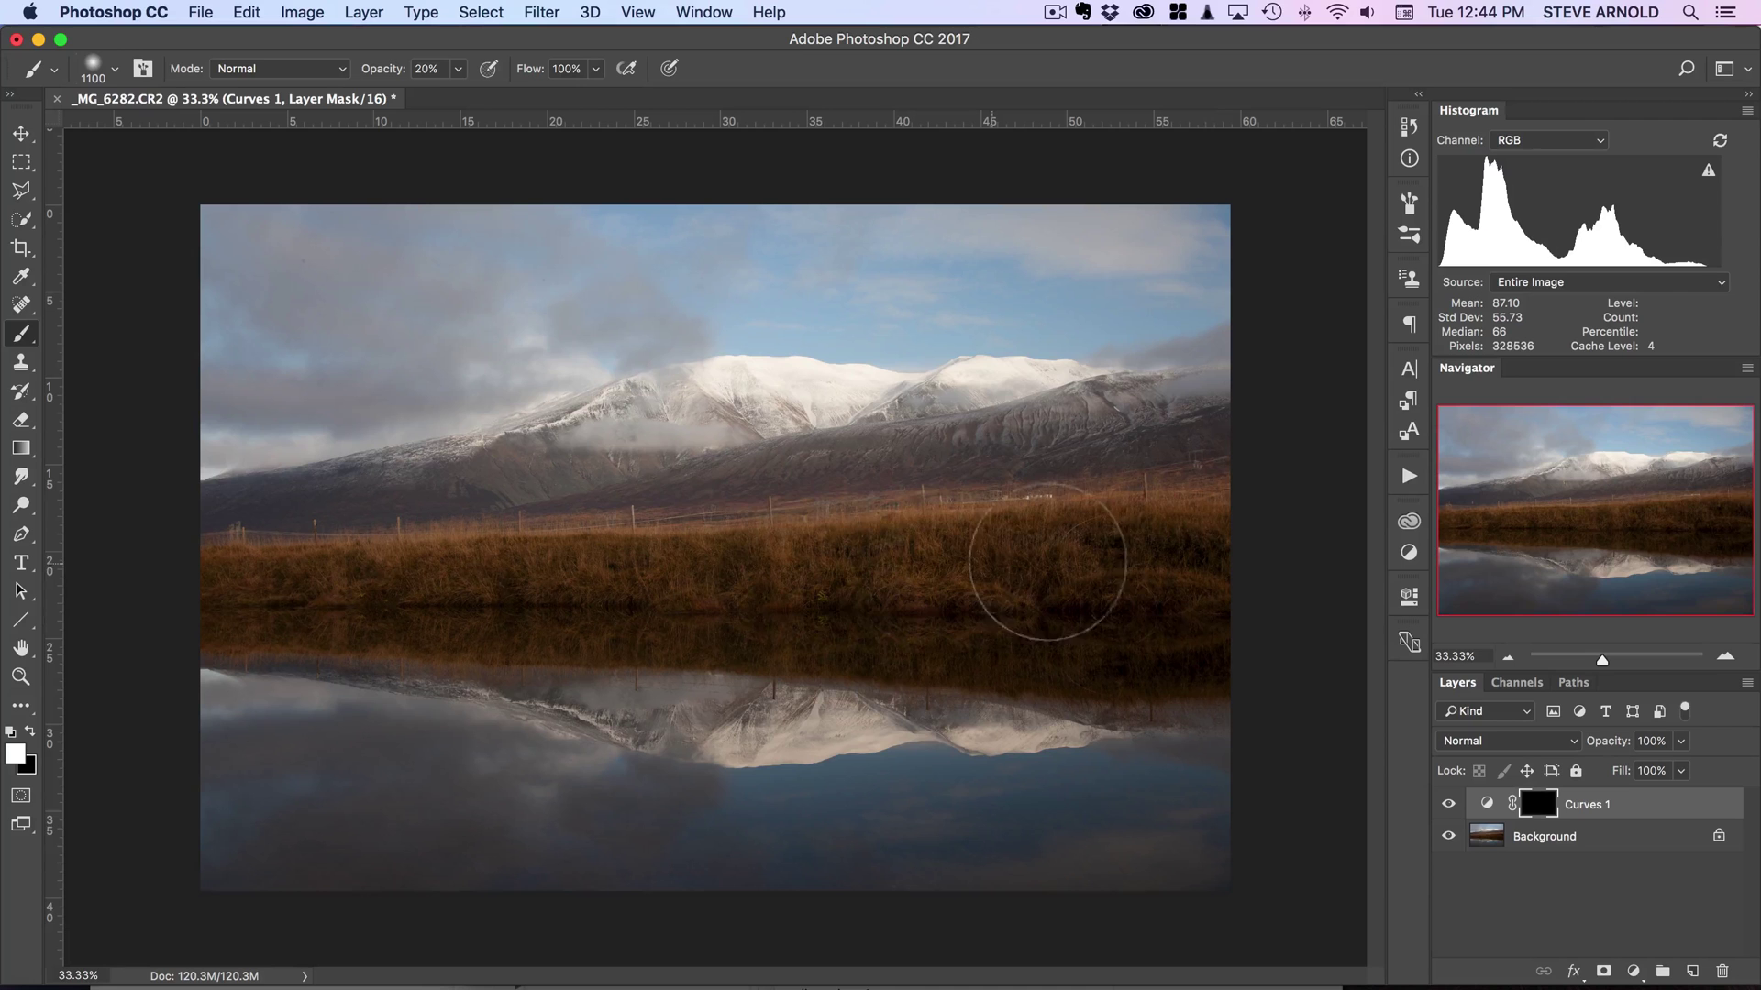
Paint white at low opacity across the grass band to restore the brightening there.
mouse_move(1047, 561)
mouse_down()
mouse_move(676, 570)
mouse_move(1013, 570)
mouse_move(889, 568)
mouse_up()
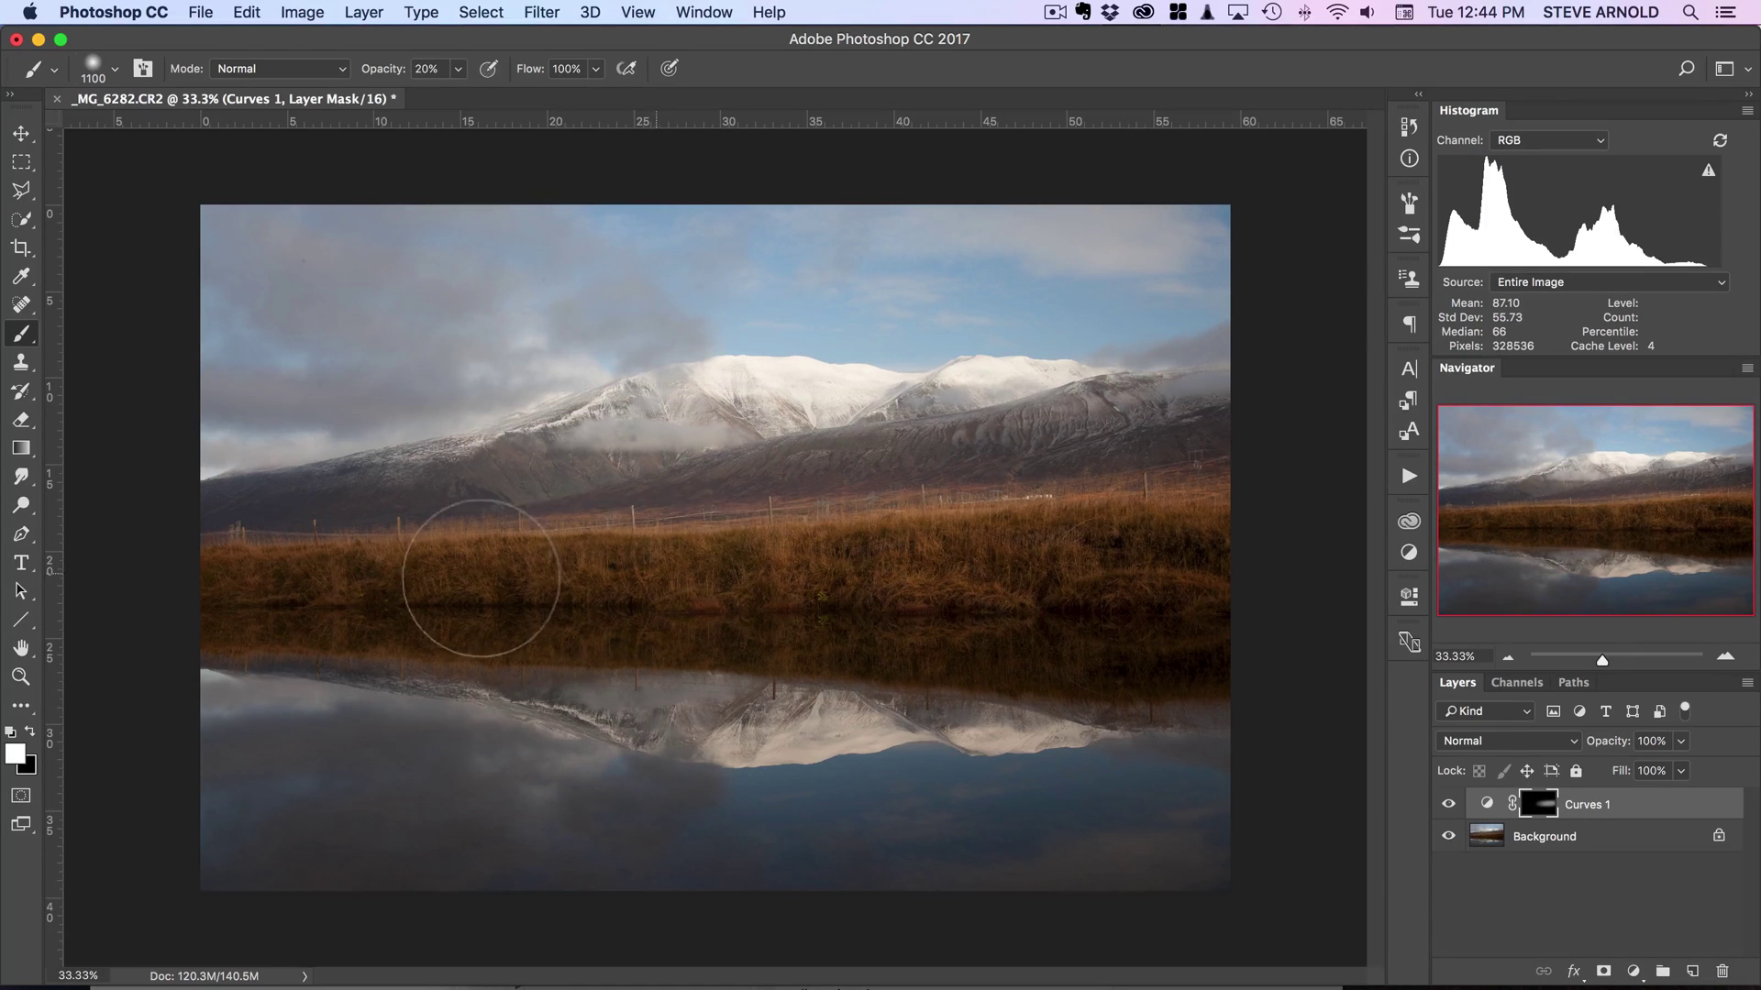
mouse_move(480, 578)
mouse_down()
mouse_move(236, 570)
mouse_move(669, 582)
mouse_up()
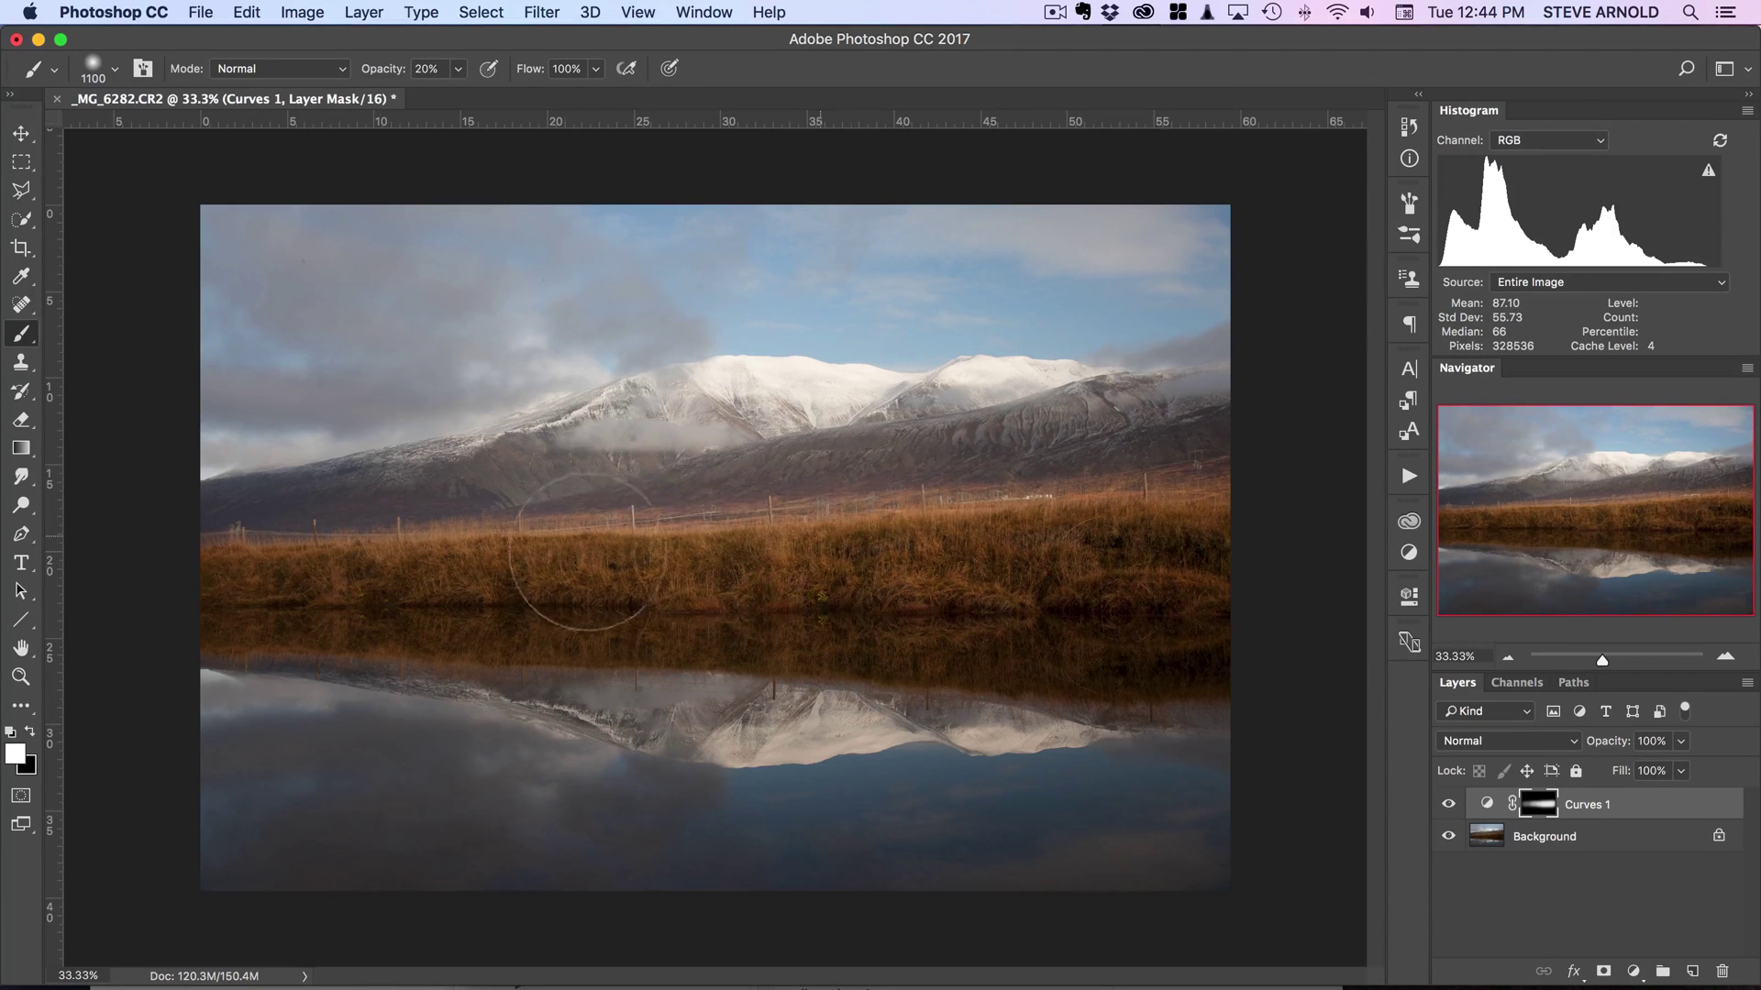
mouse_move(587, 552)
mouse_down()
mouse_move(253, 564)
mouse_move(1224, 583)
mouse_move(872, 607)
mouse_move(1251, 660)
mouse_up()
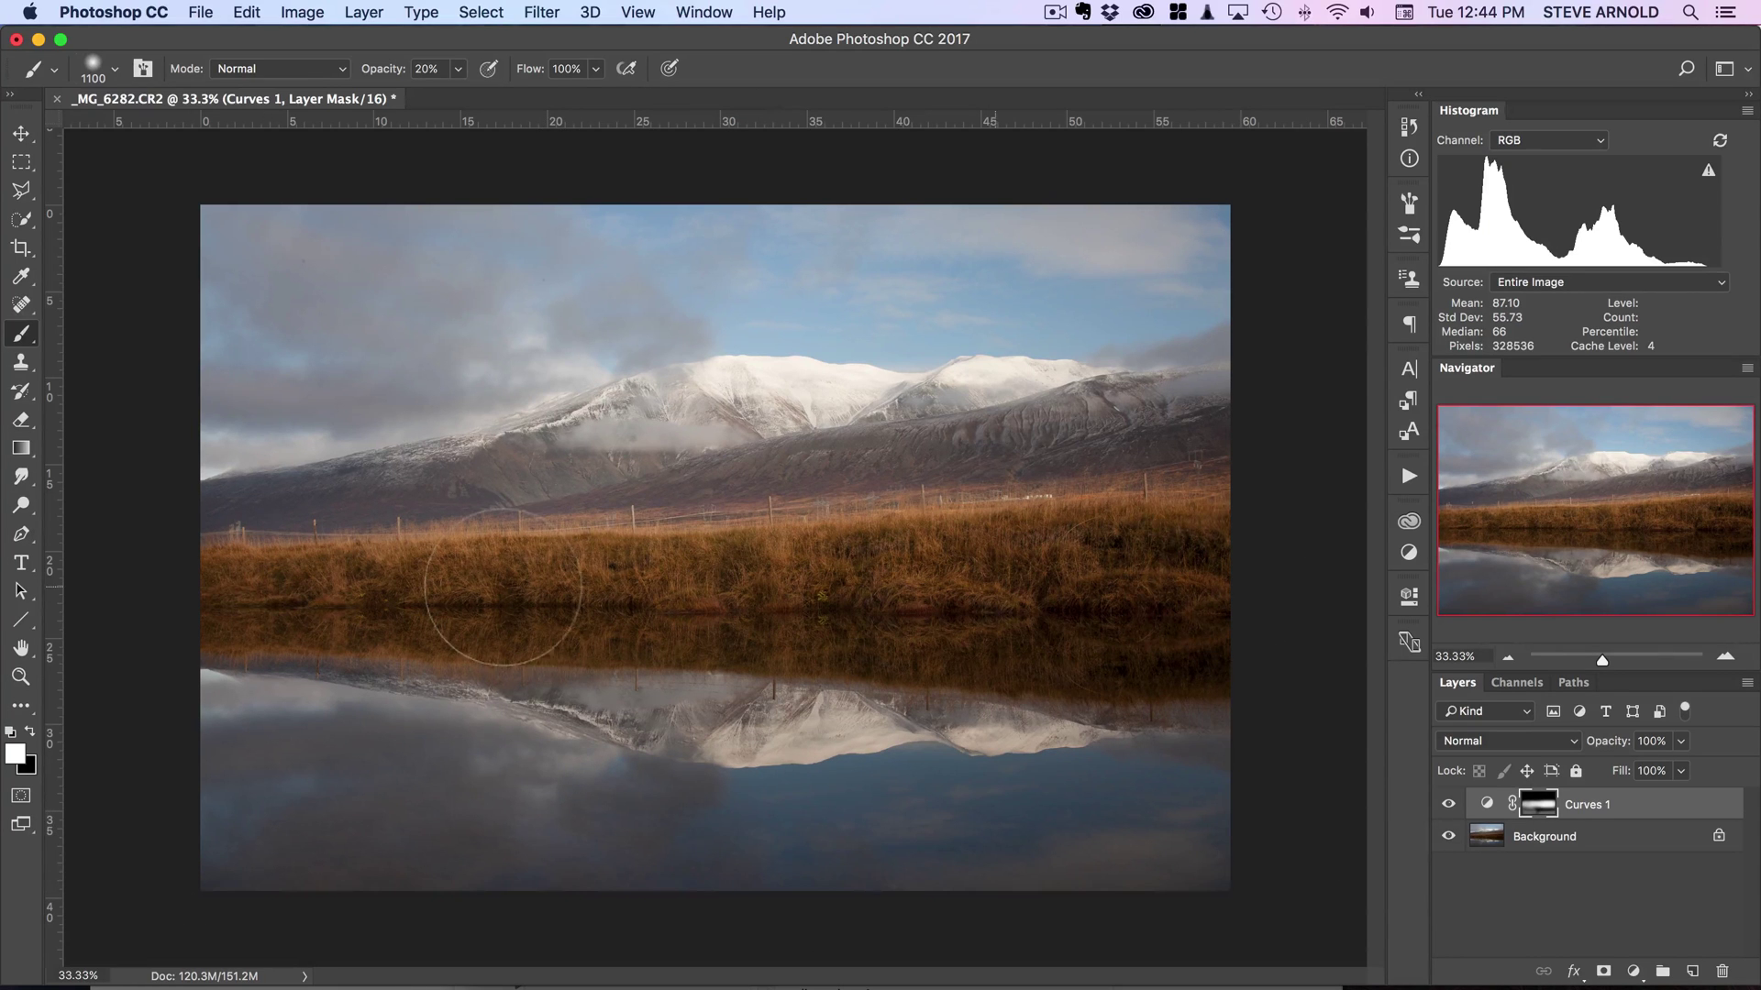
mouse_move(1171, 590)
mouse_down()
mouse_move(1238, 536)
mouse_move(1230, 472)
mouse_up()
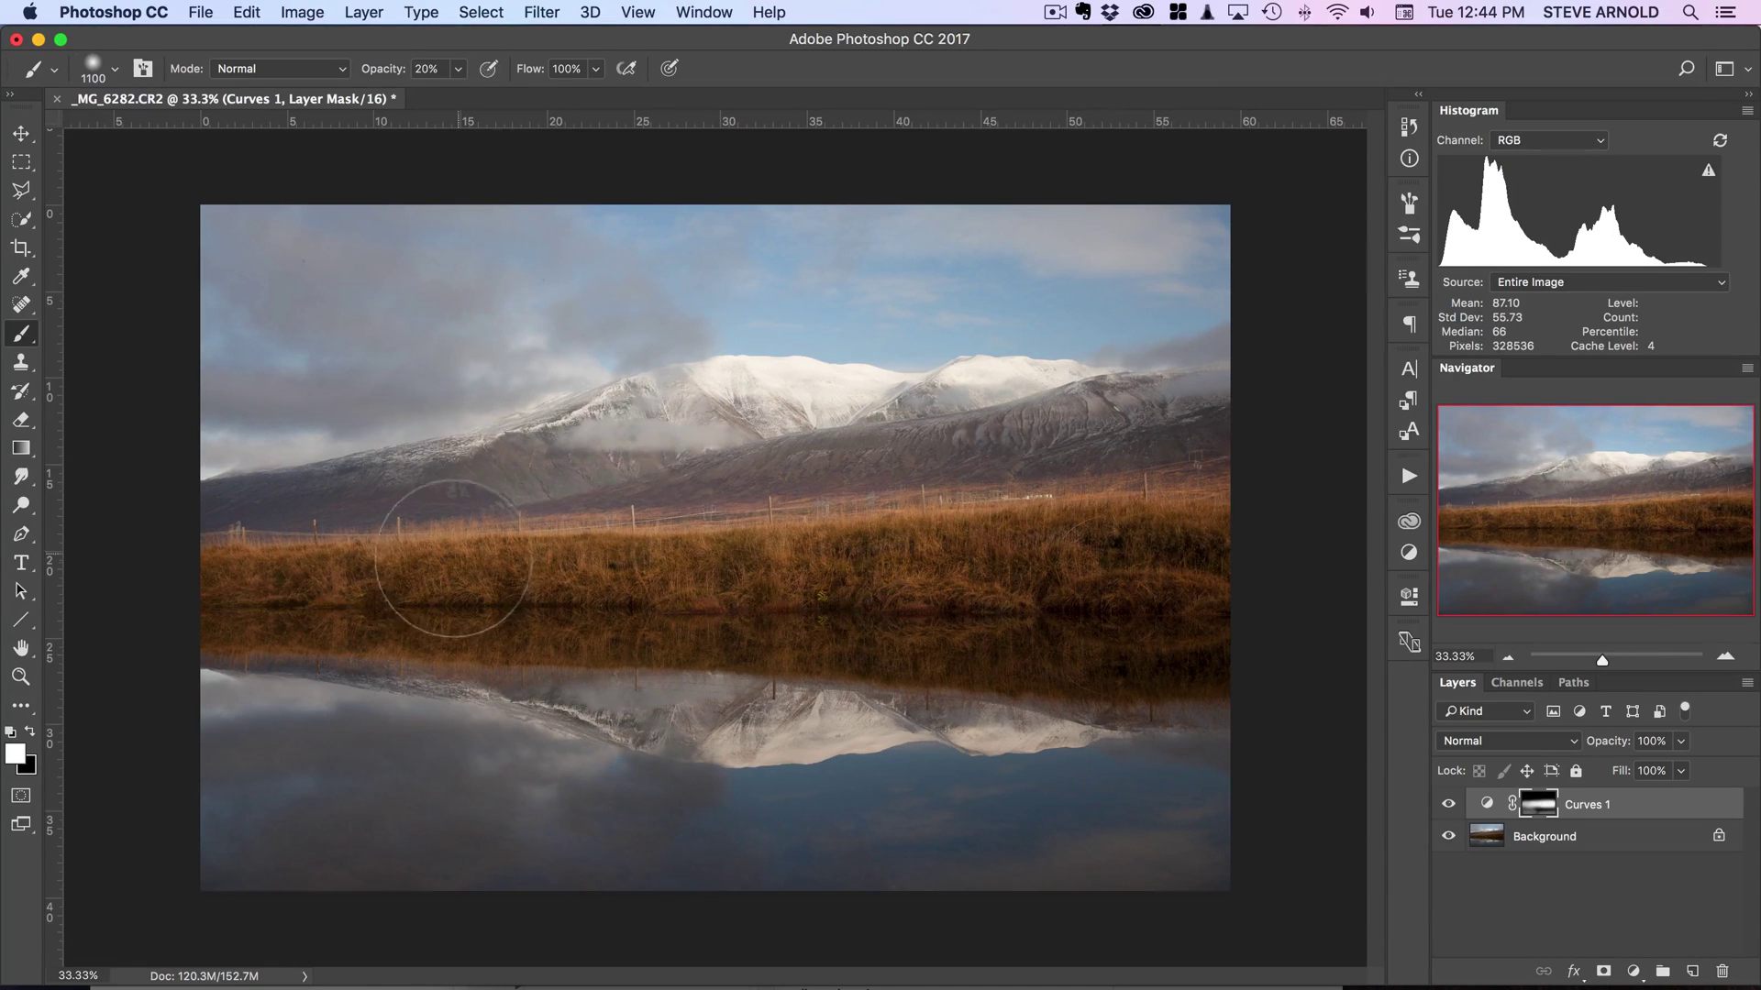
drag(453, 558, 541, 587)
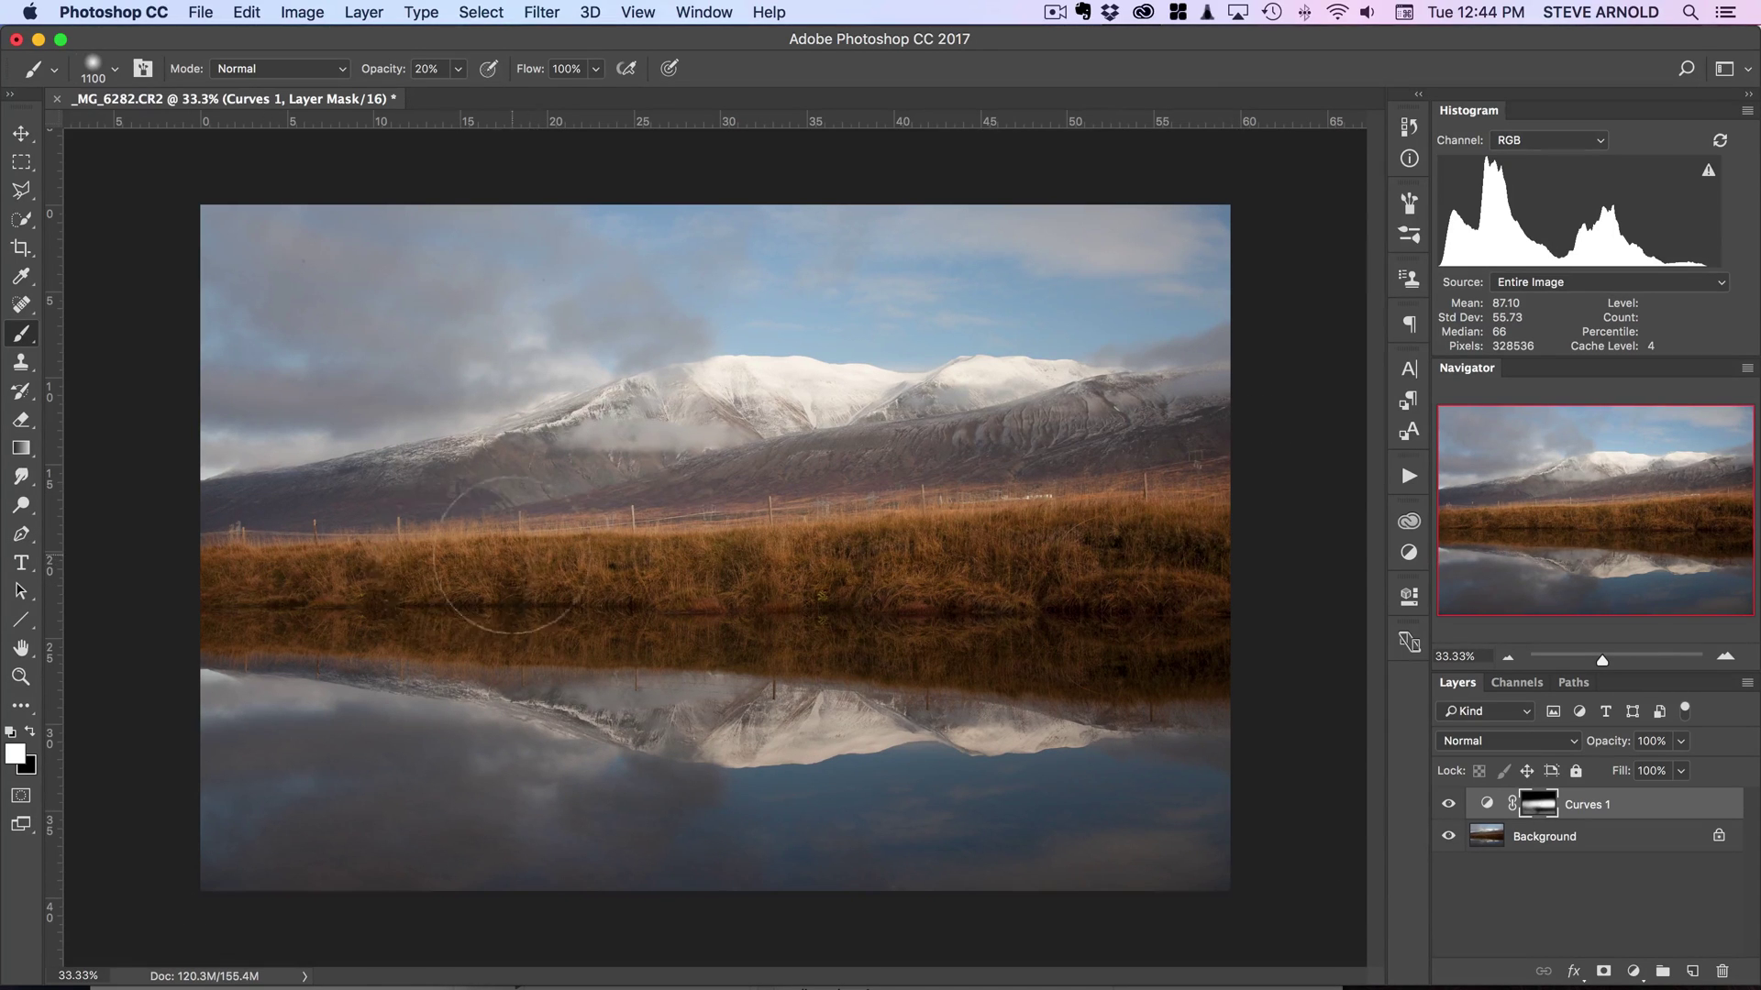
click(1449, 804)
click(1447, 804)
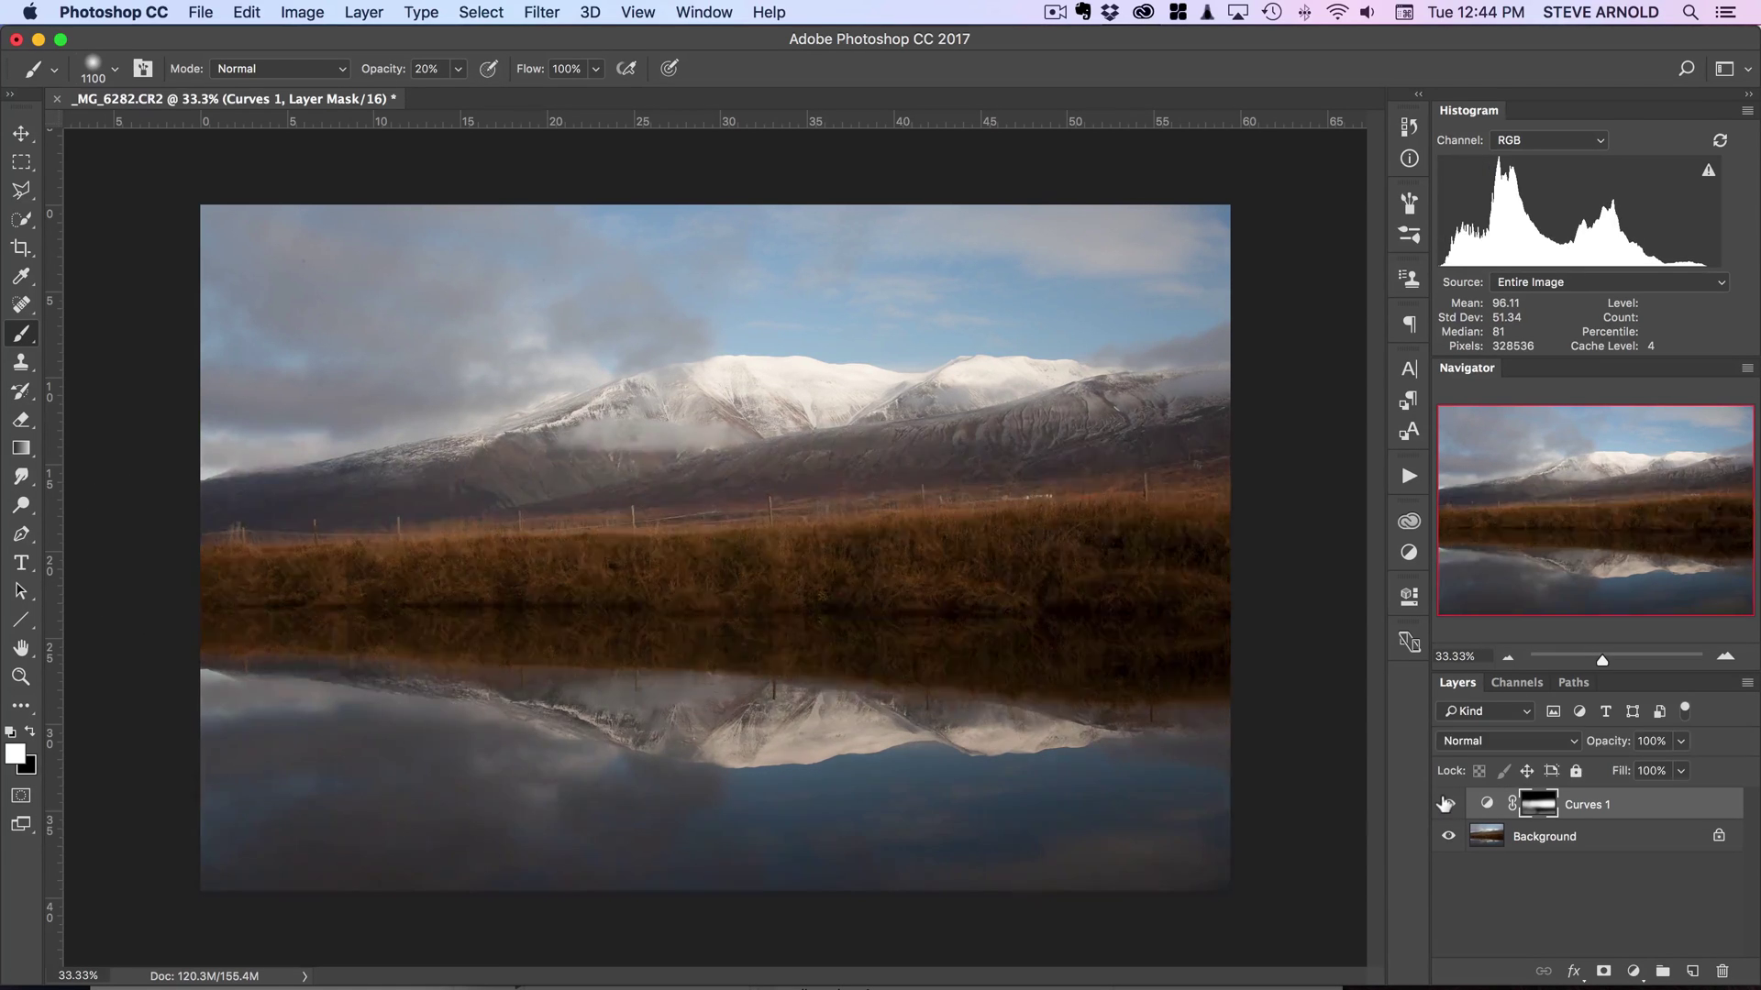
click(1444, 805)
click(1444, 804)
click(1444, 804)
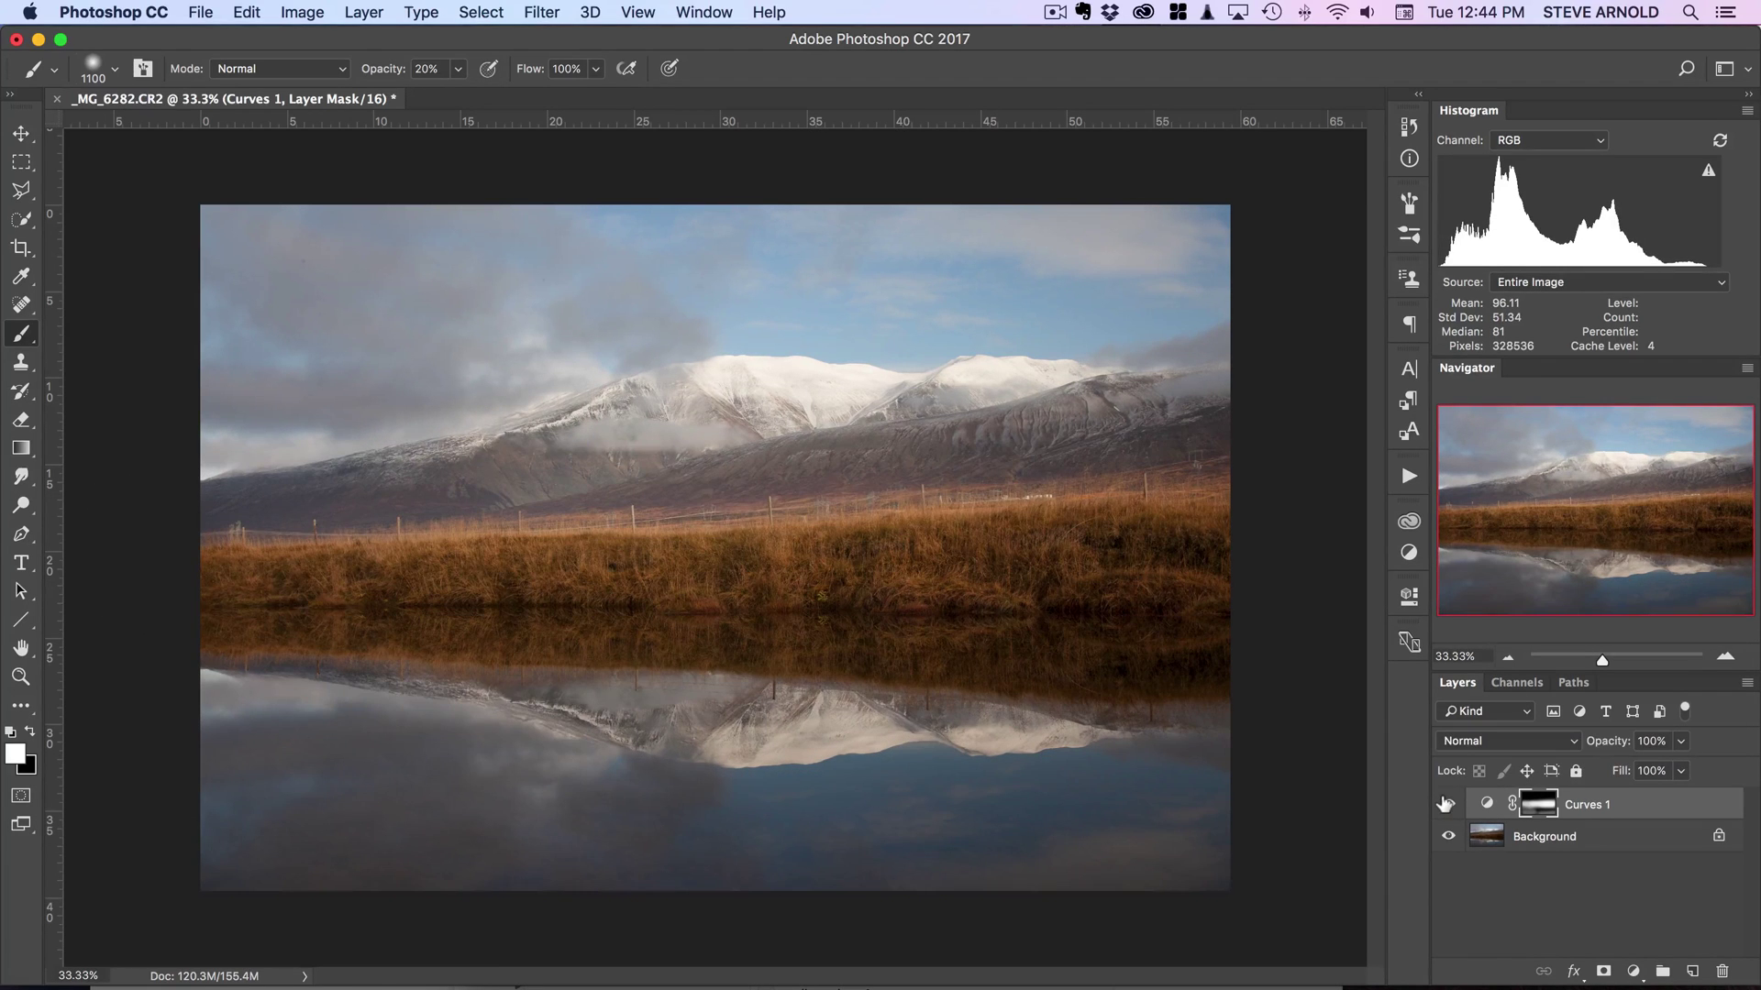
click(1444, 804)
click(1444, 805)
click(1448, 804)
click(1448, 804)
click(1448, 805)
click(1448, 804)
click(1448, 804)
click(1448, 805)
click(1448, 804)
click(1448, 805)
click(1449, 804)
click(1448, 805)
click(1632, 883)
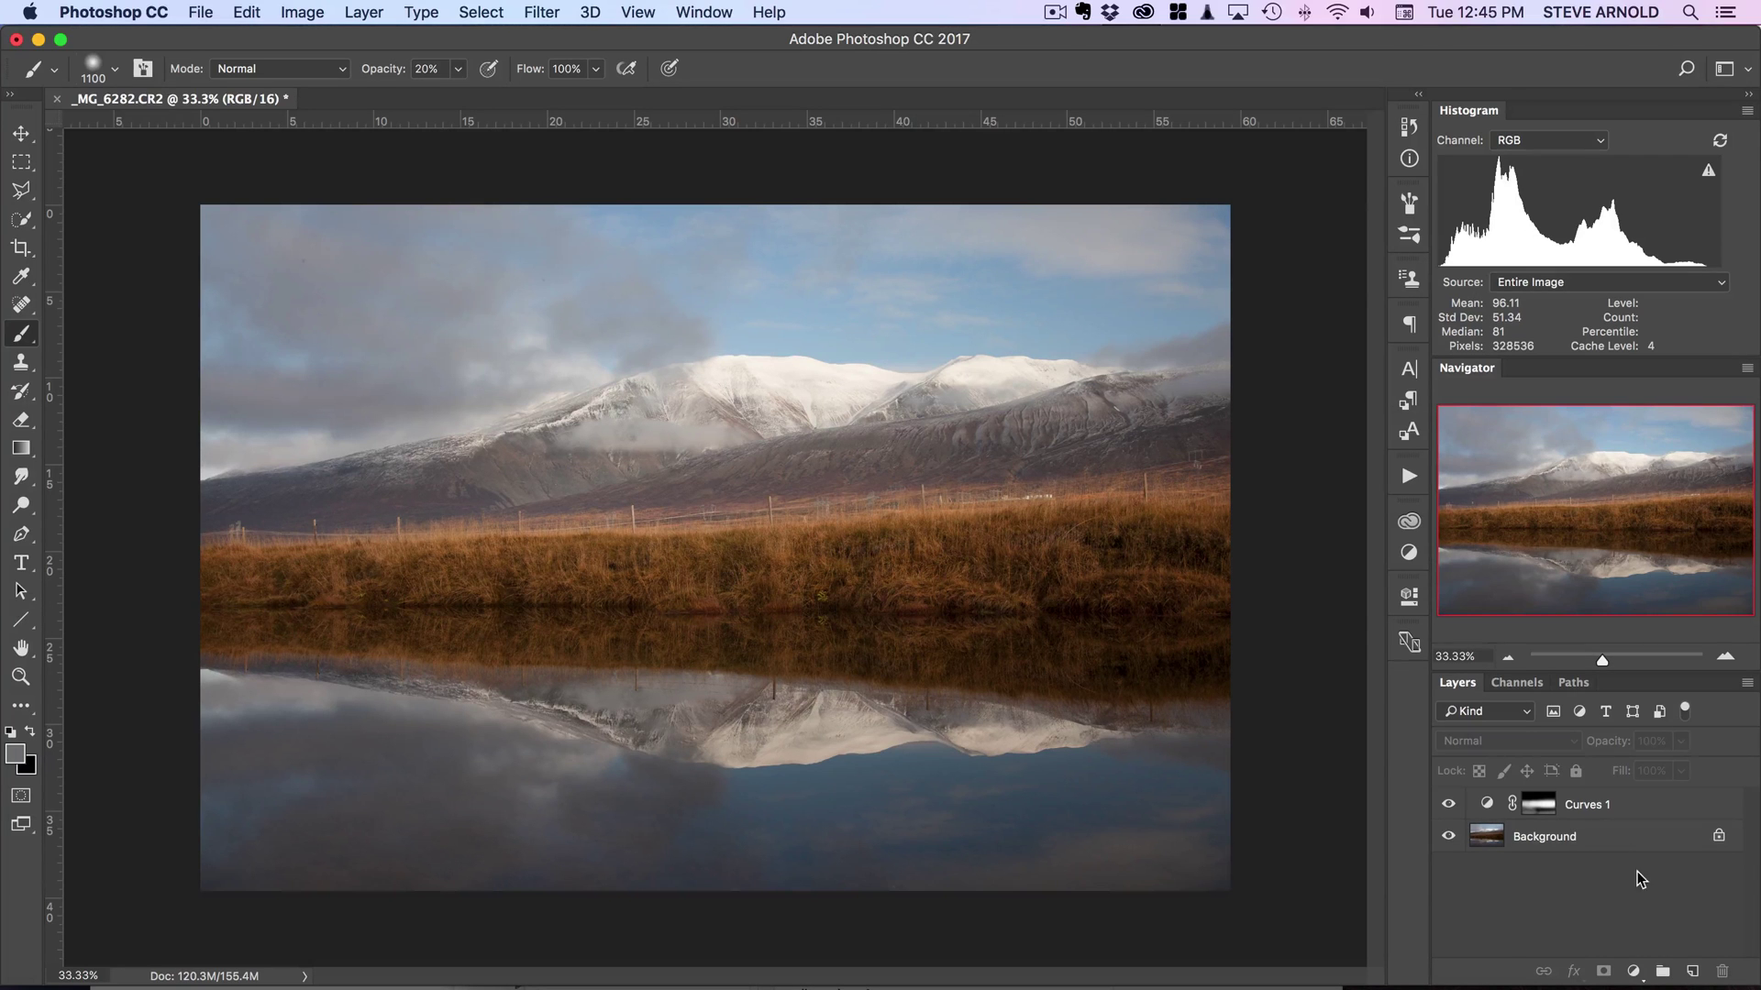
Add a Curves 2 adjustment layer and move its Red channel white point to 244.
click(1633, 971)
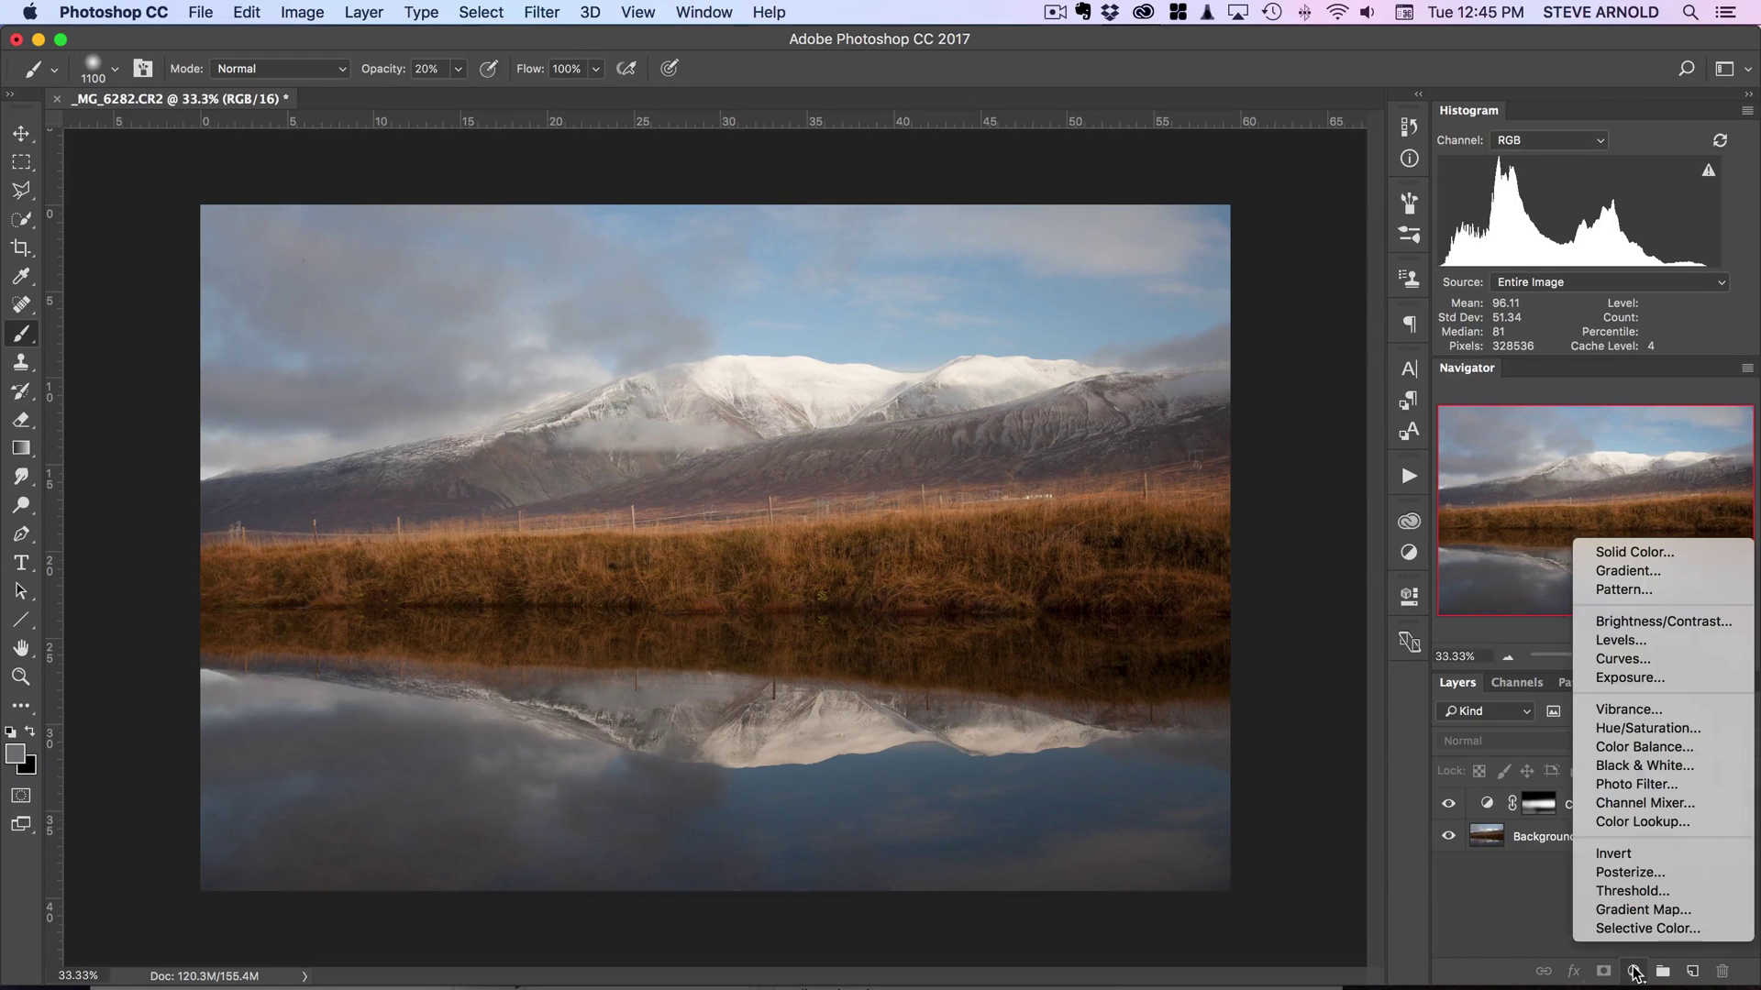
click(1639, 660)
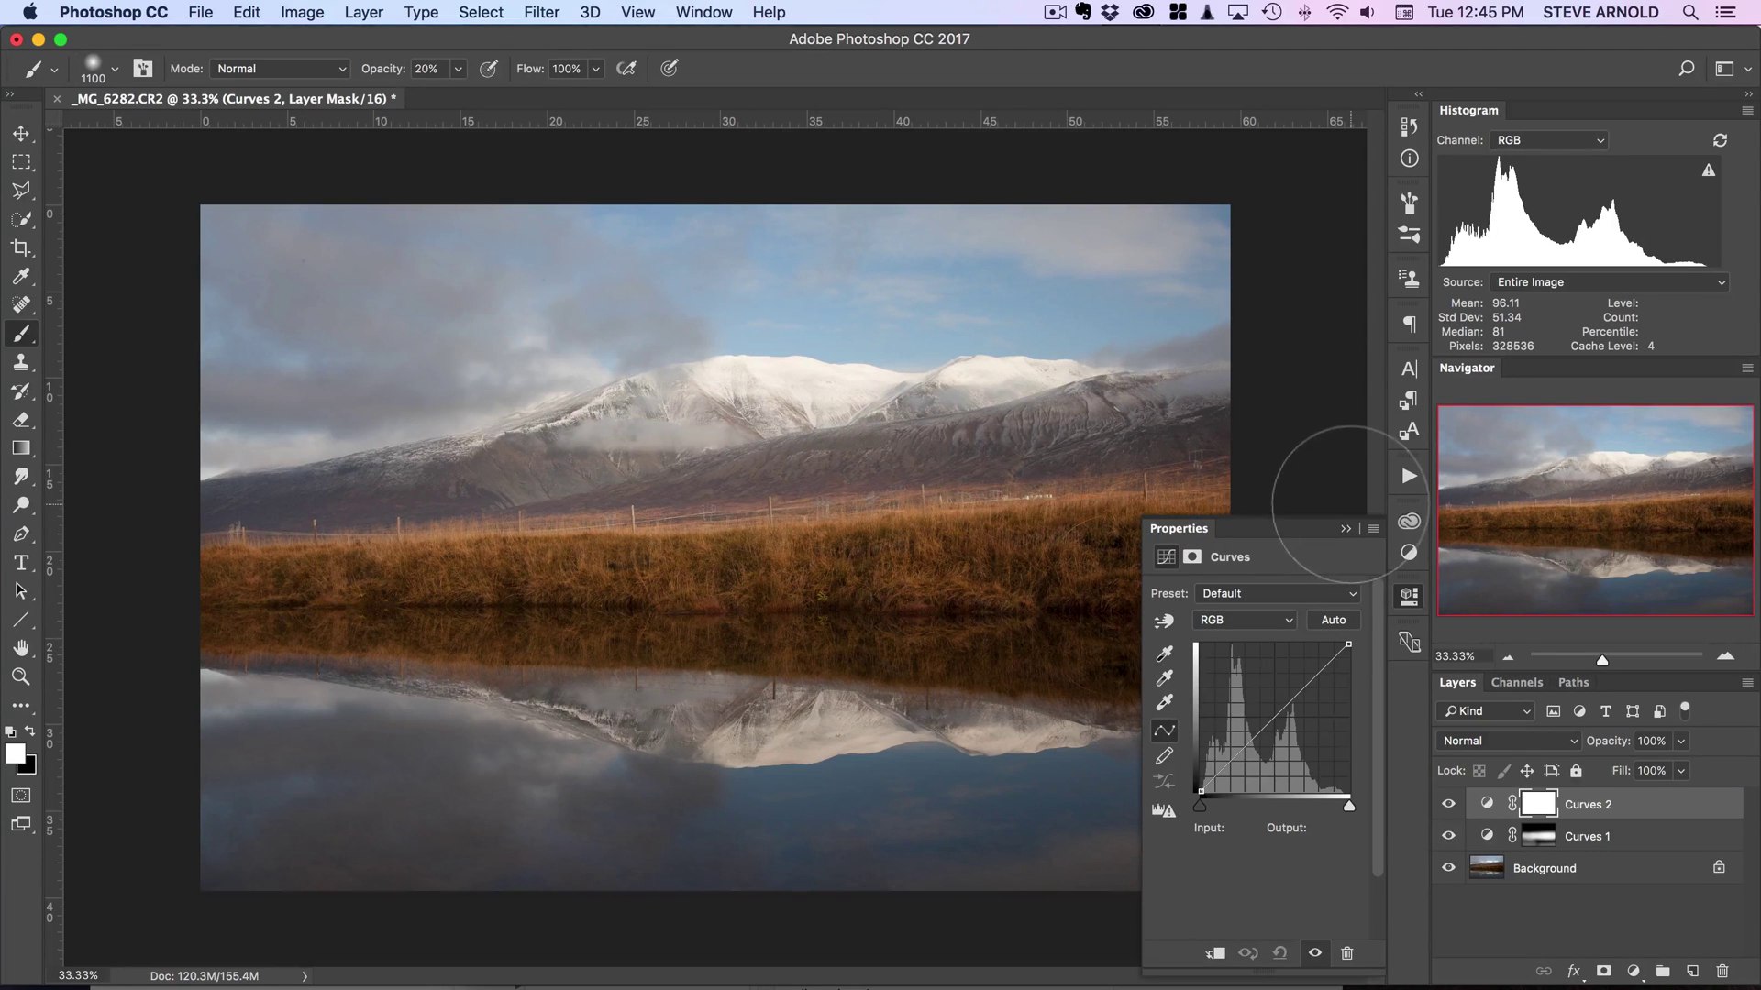
click(1291, 620)
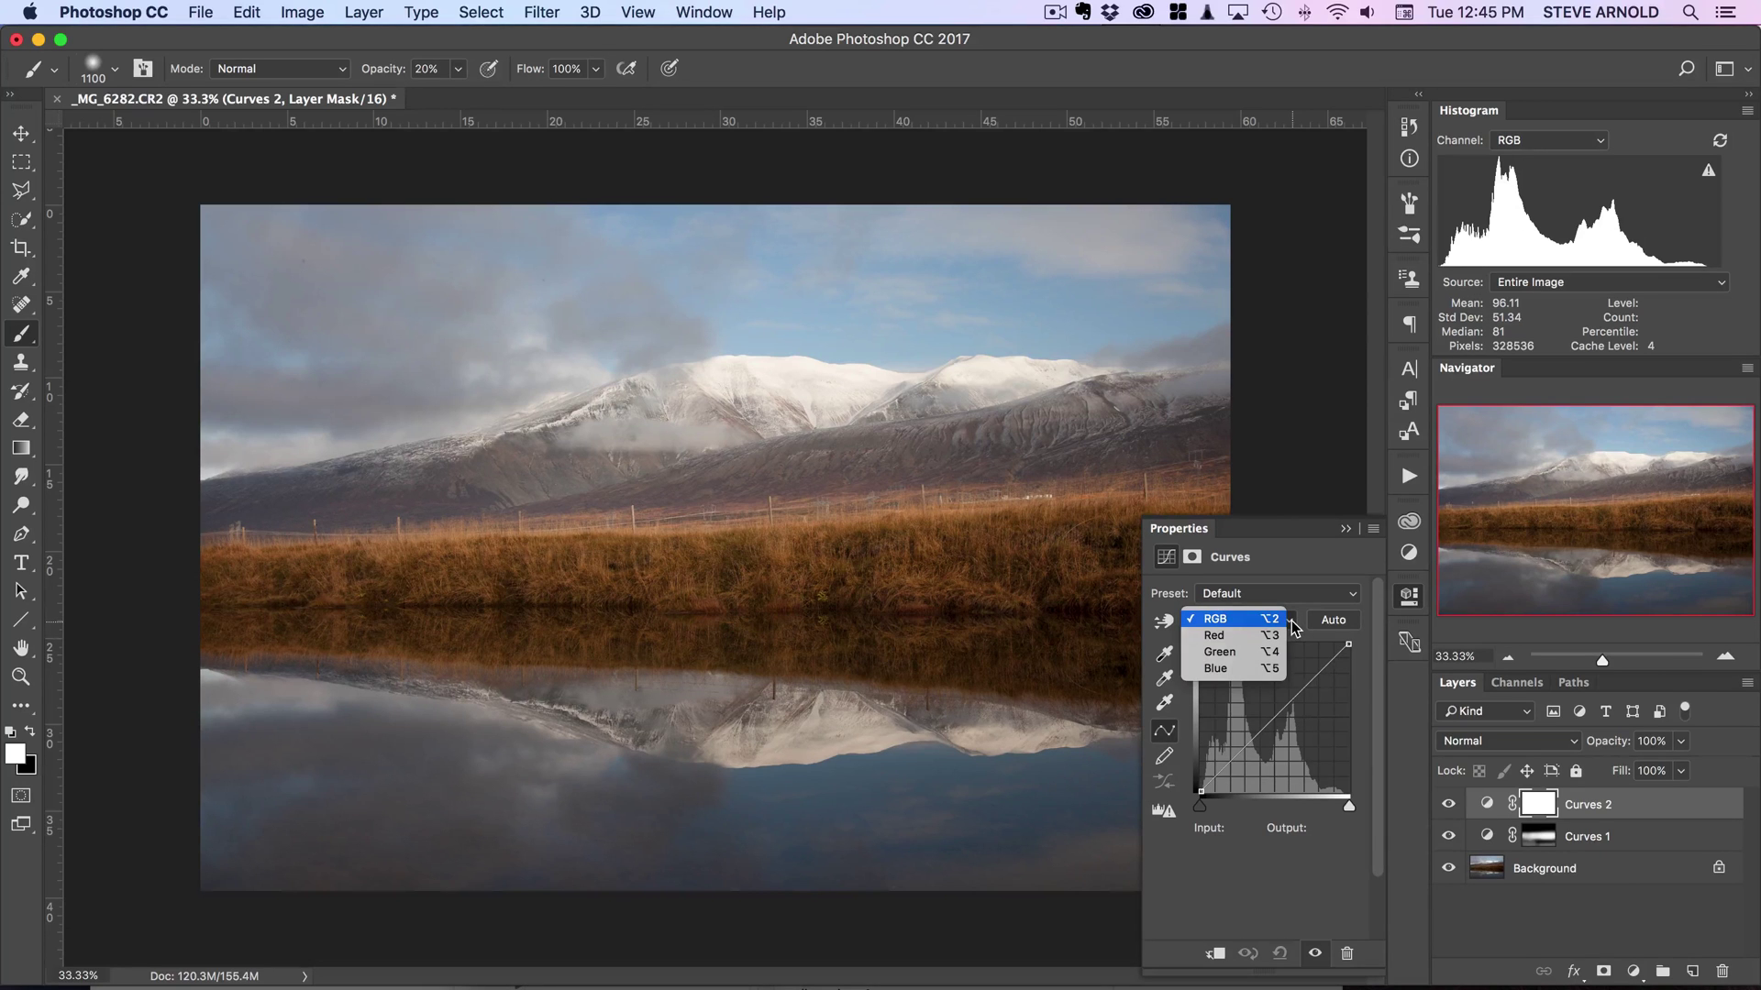
click(1238, 637)
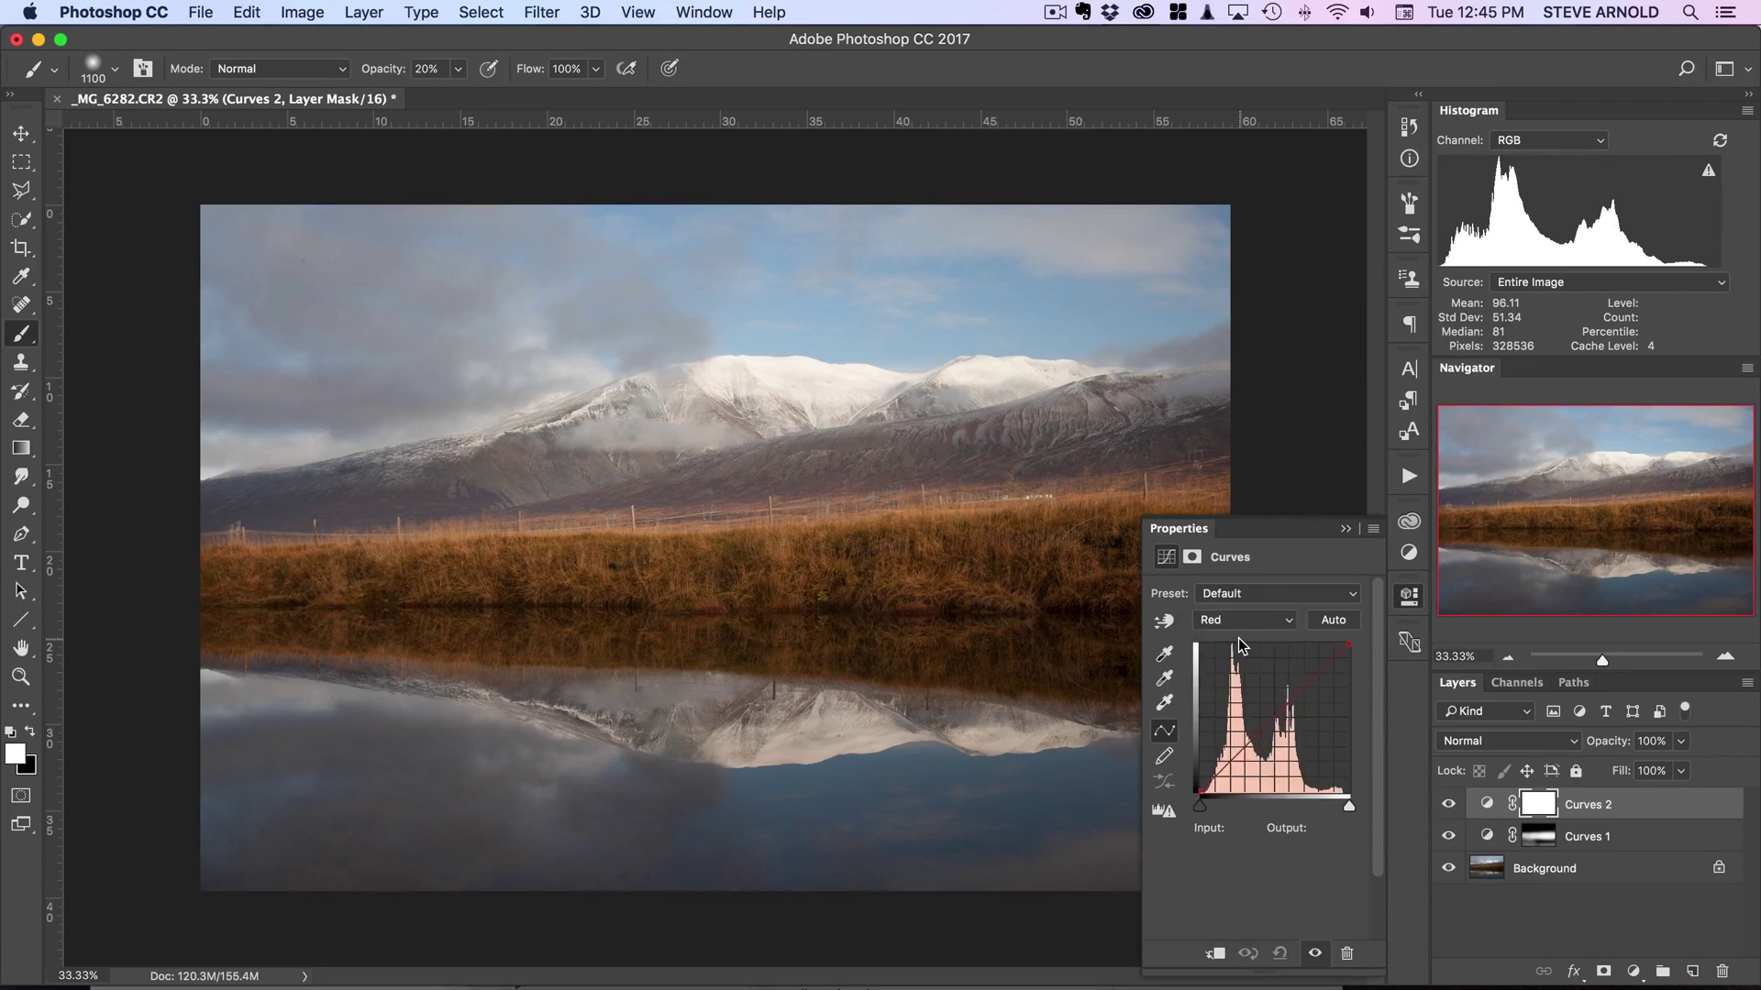
click(1348, 806)
drag(1348, 805, 1343, 801)
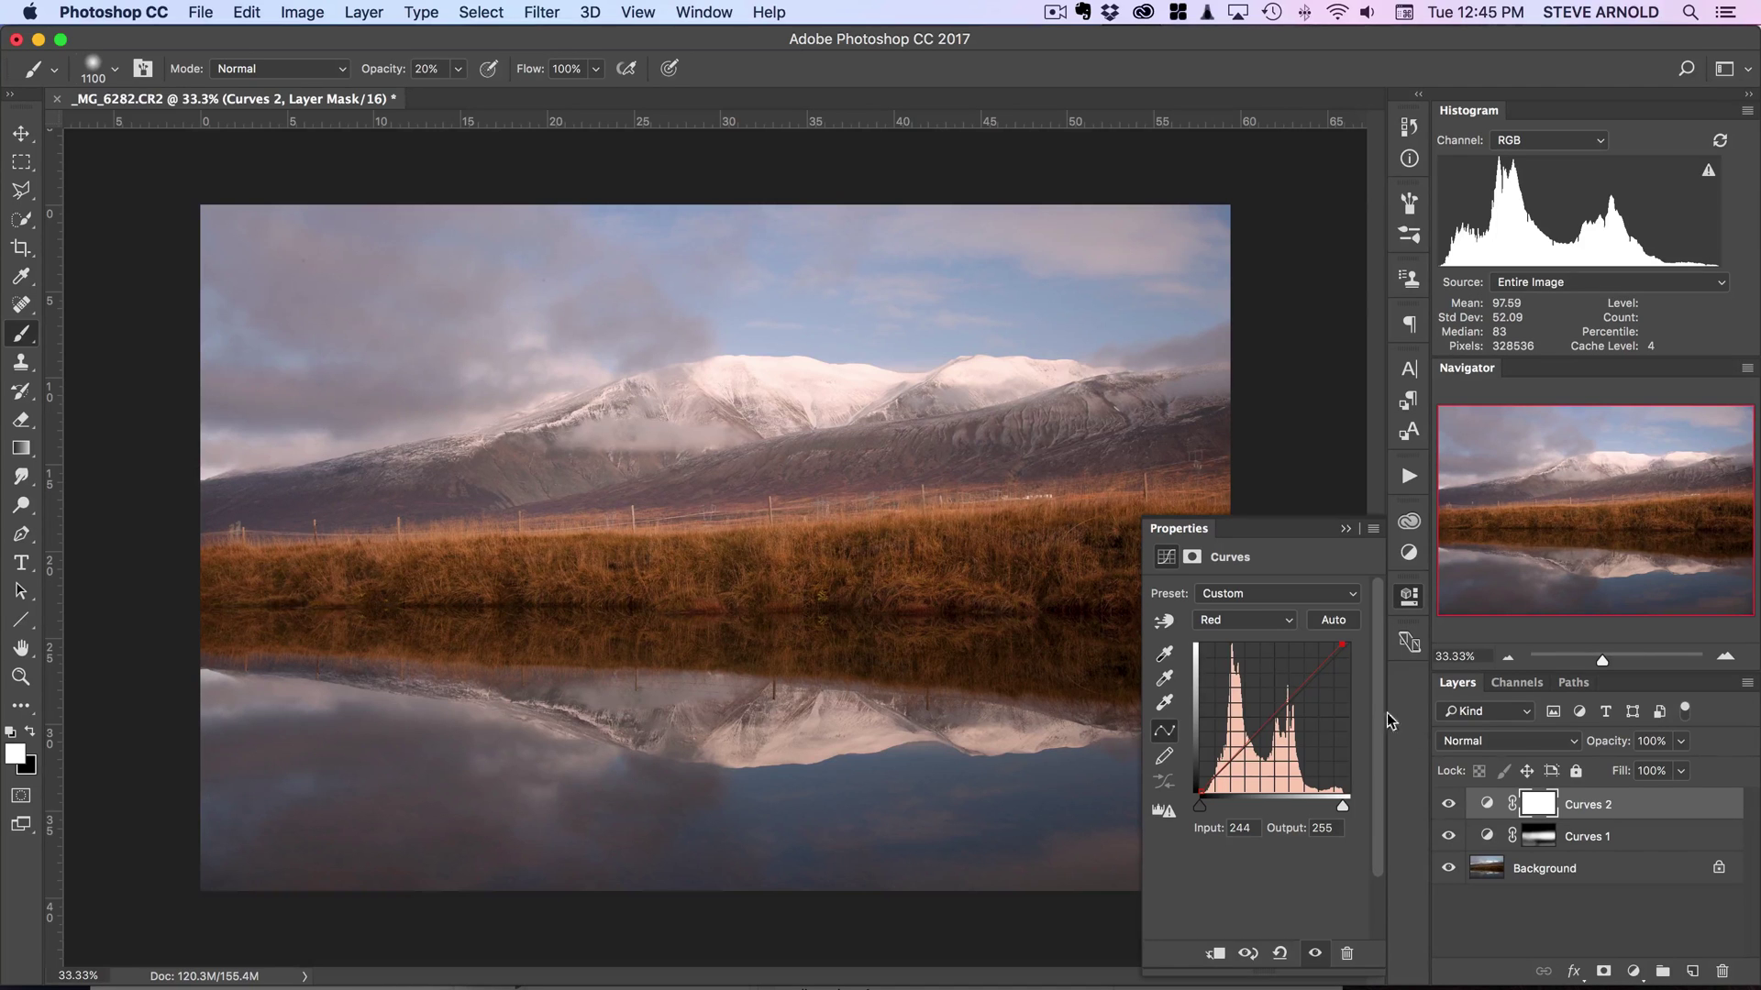
click(1247, 622)
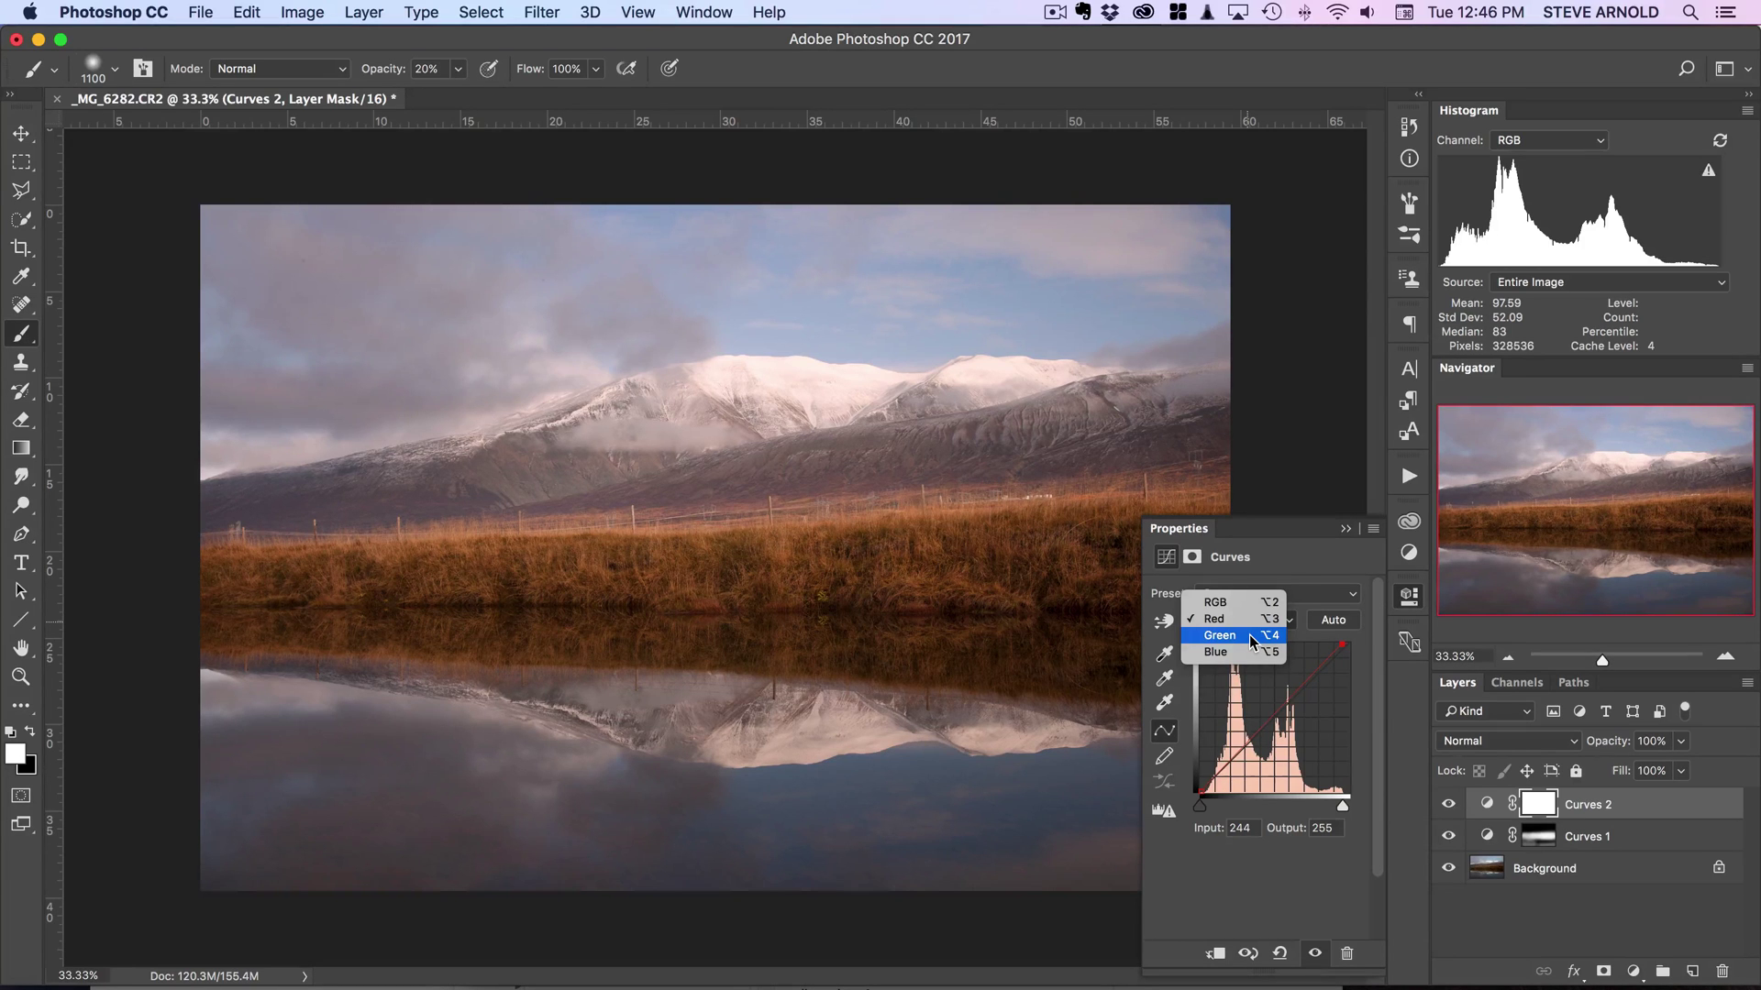
Move the Curves 2 Green white point to 244 and the Blue white point to 234.
click(1249, 635)
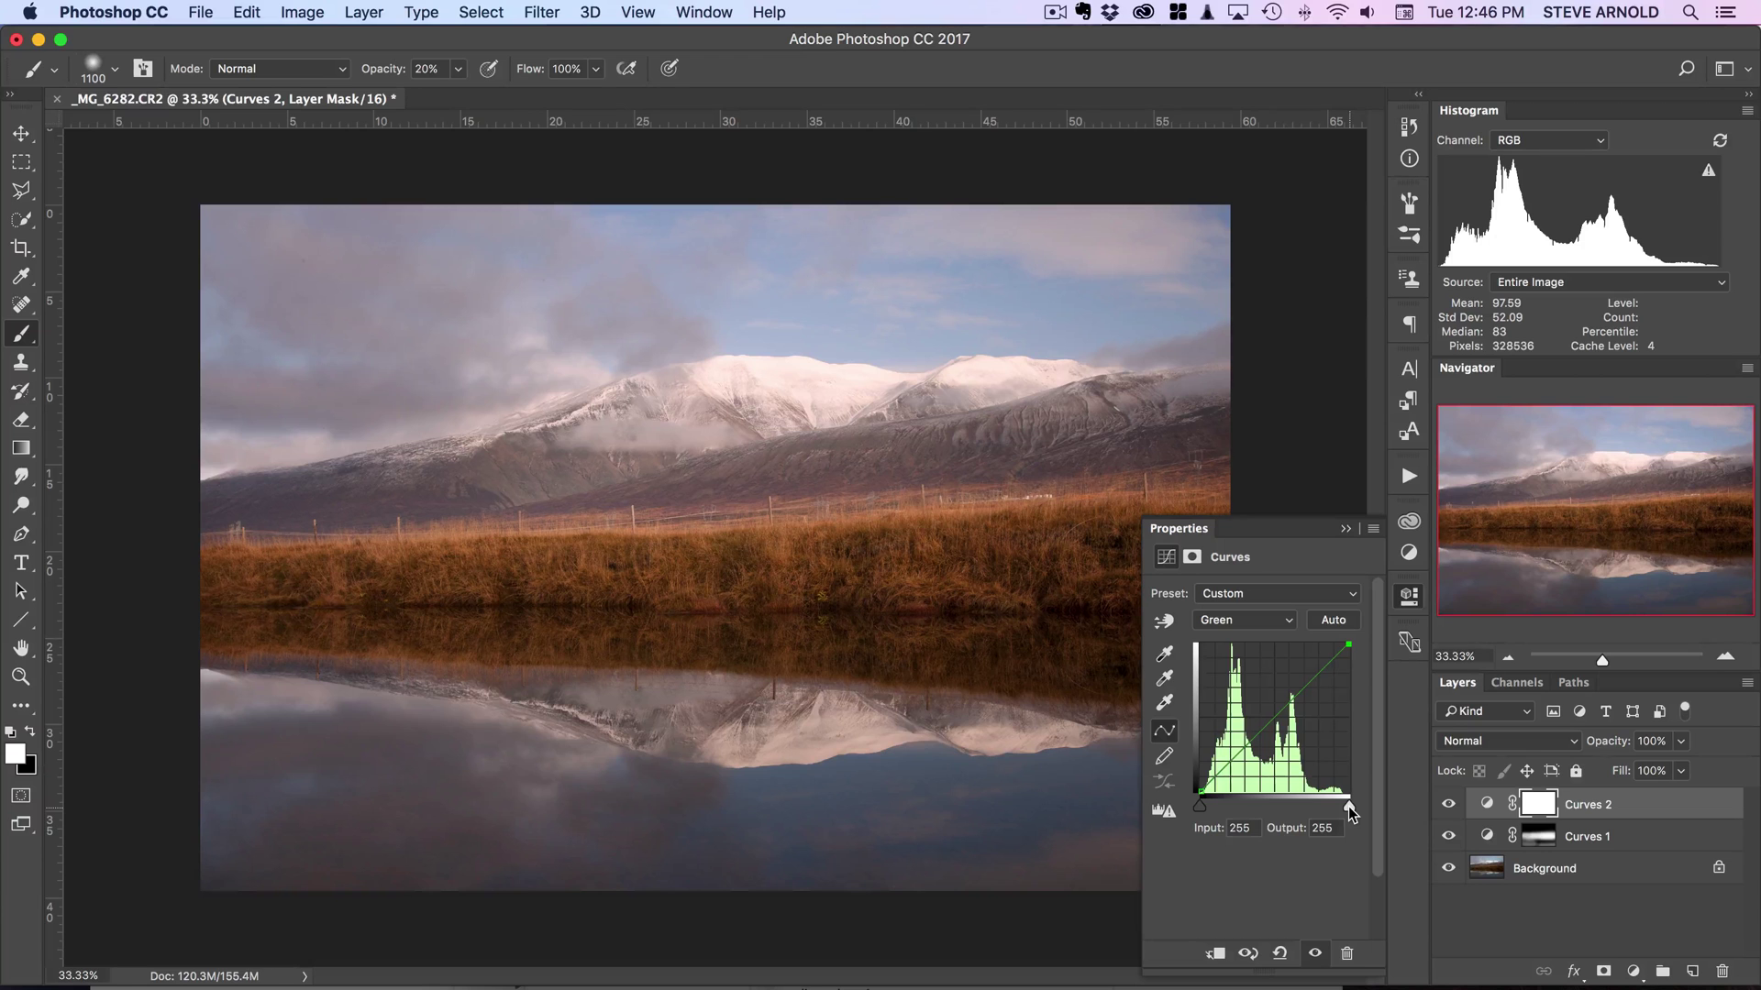
drag(1348, 807, 1342, 809)
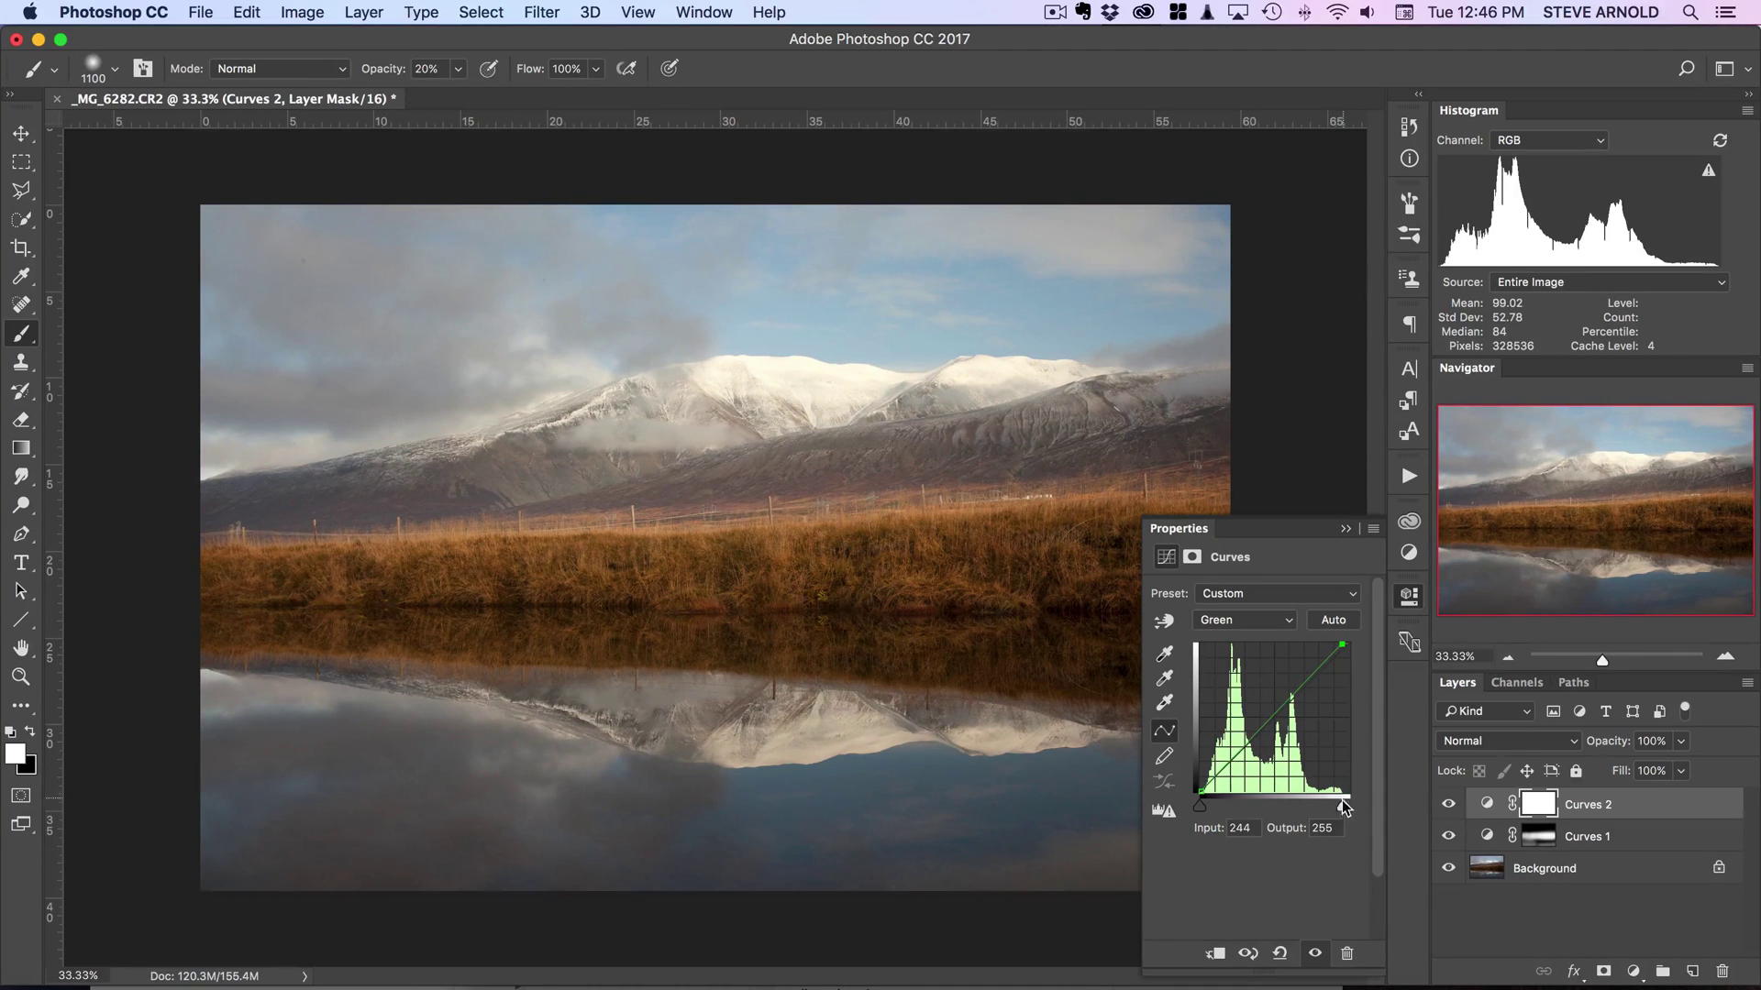
click(1229, 617)
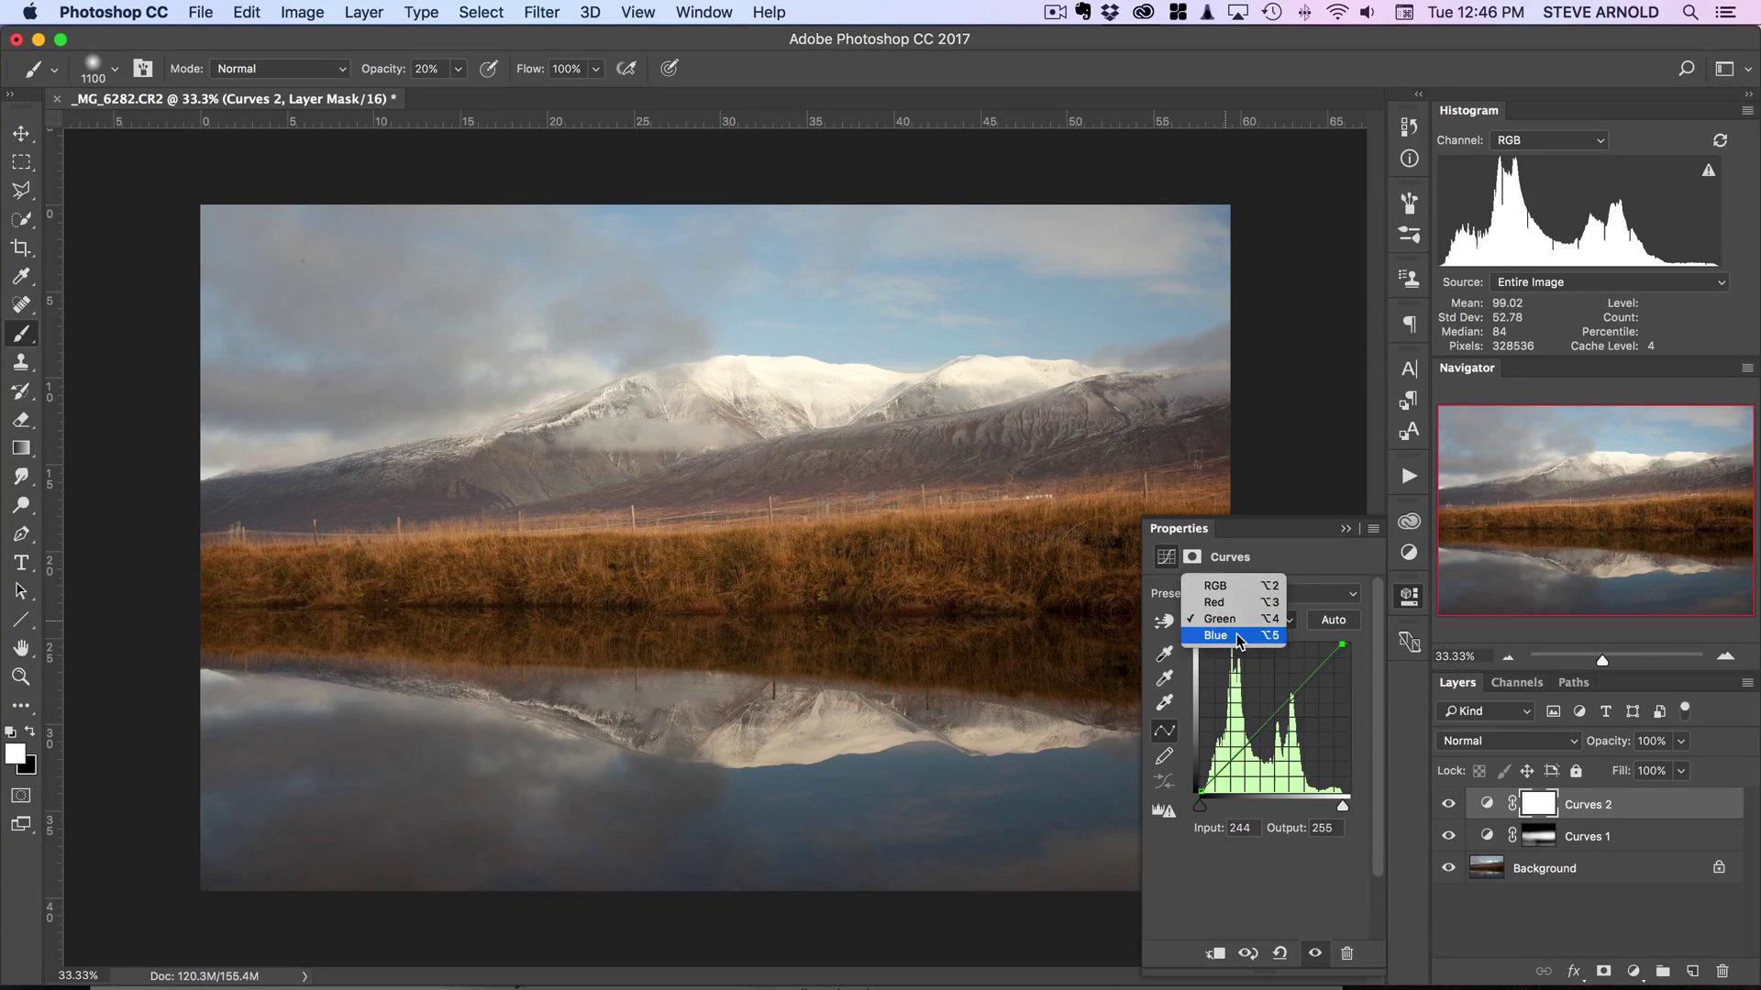
click(1229, 637)
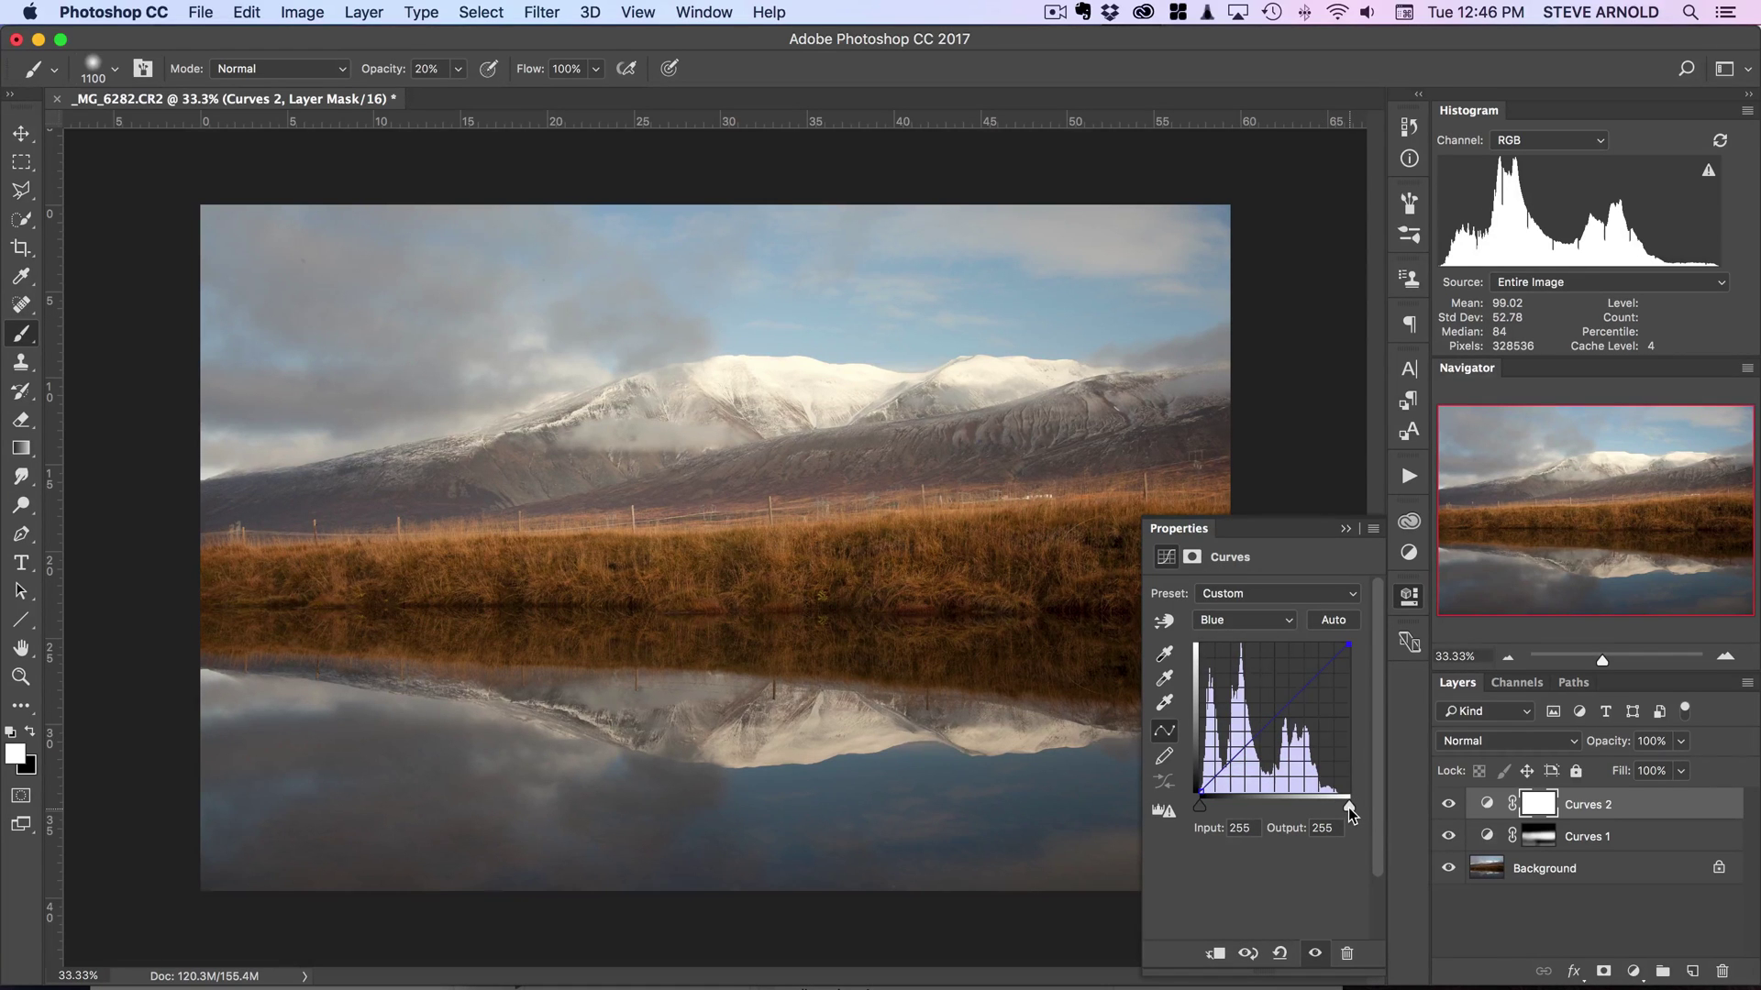
drag(1348, 807, 1337, 807)
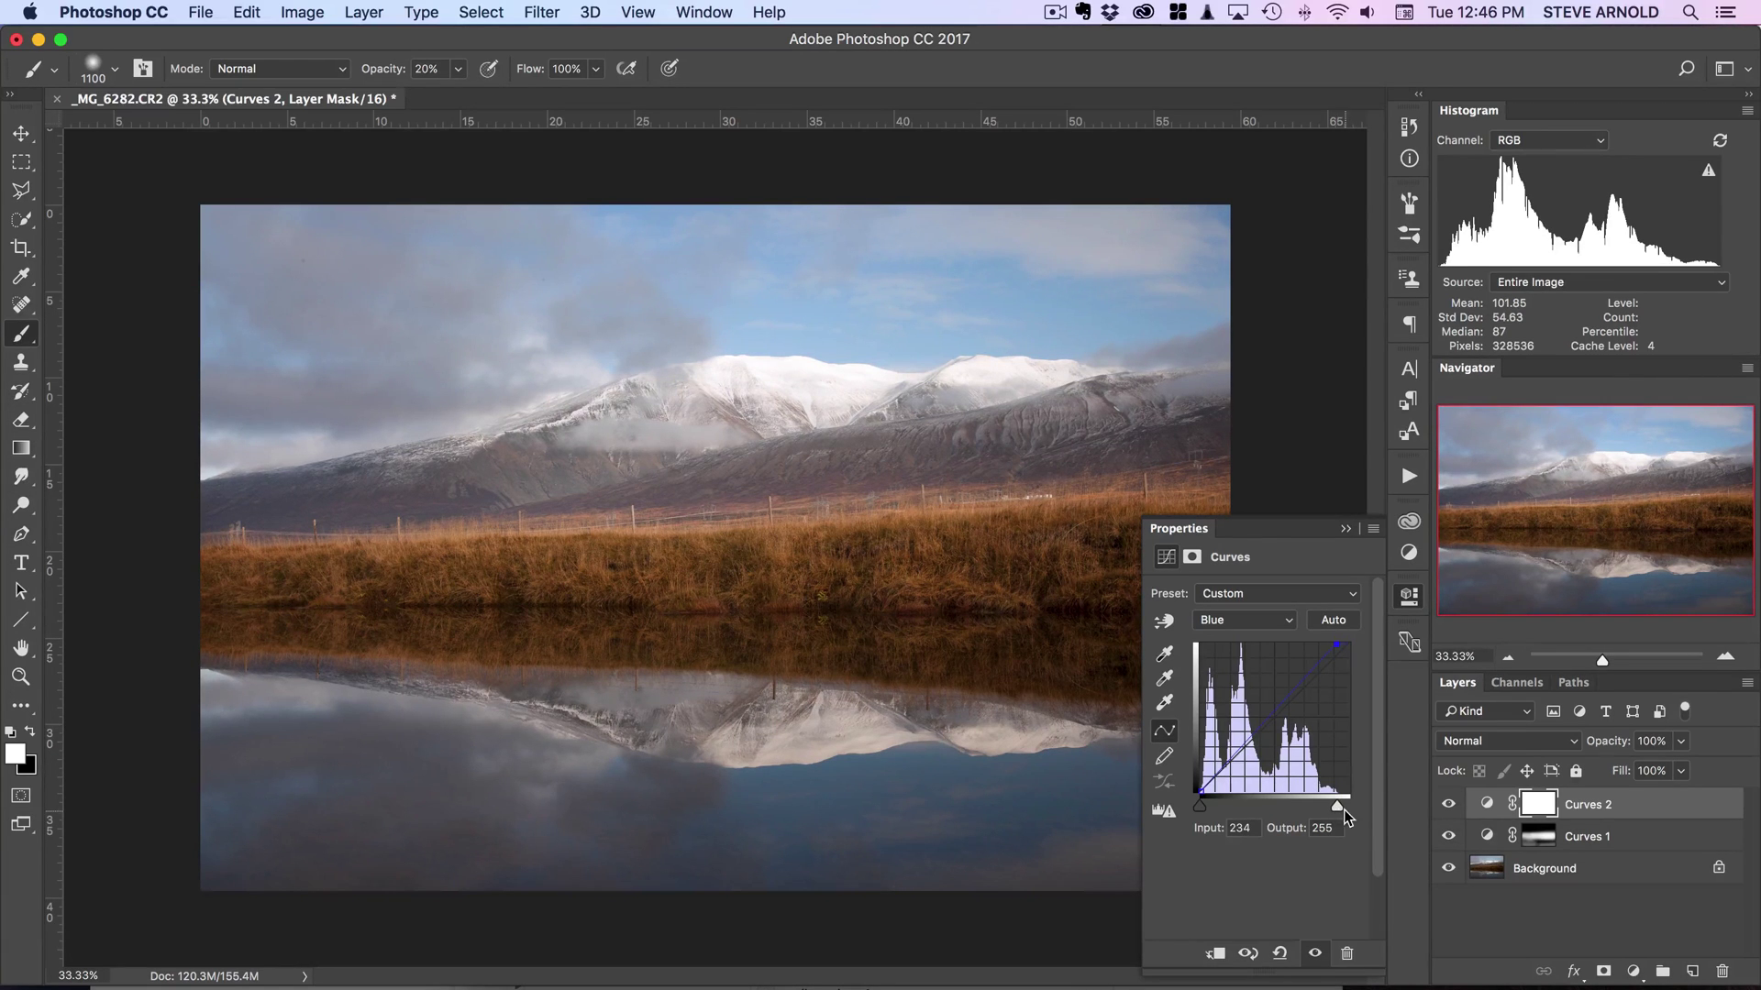
Close the Curves properties while toggling Curves 2 to compare the snow before and after.
click(1447, 804)
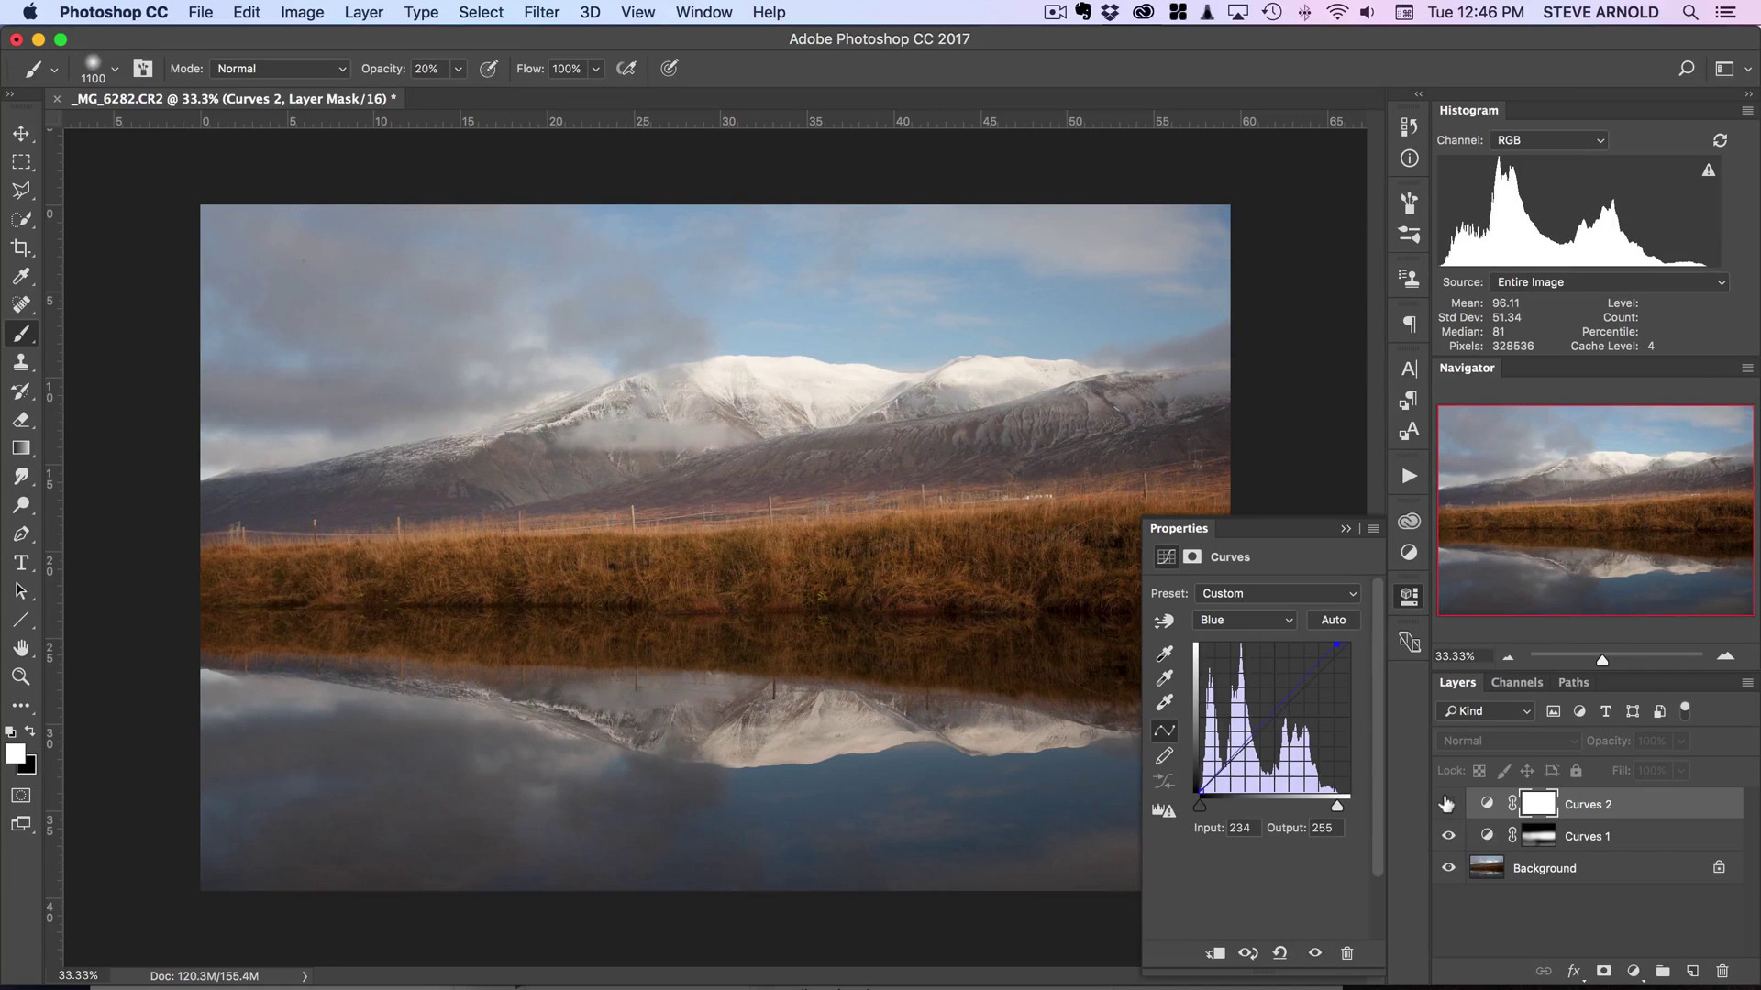
click(1447, 804)
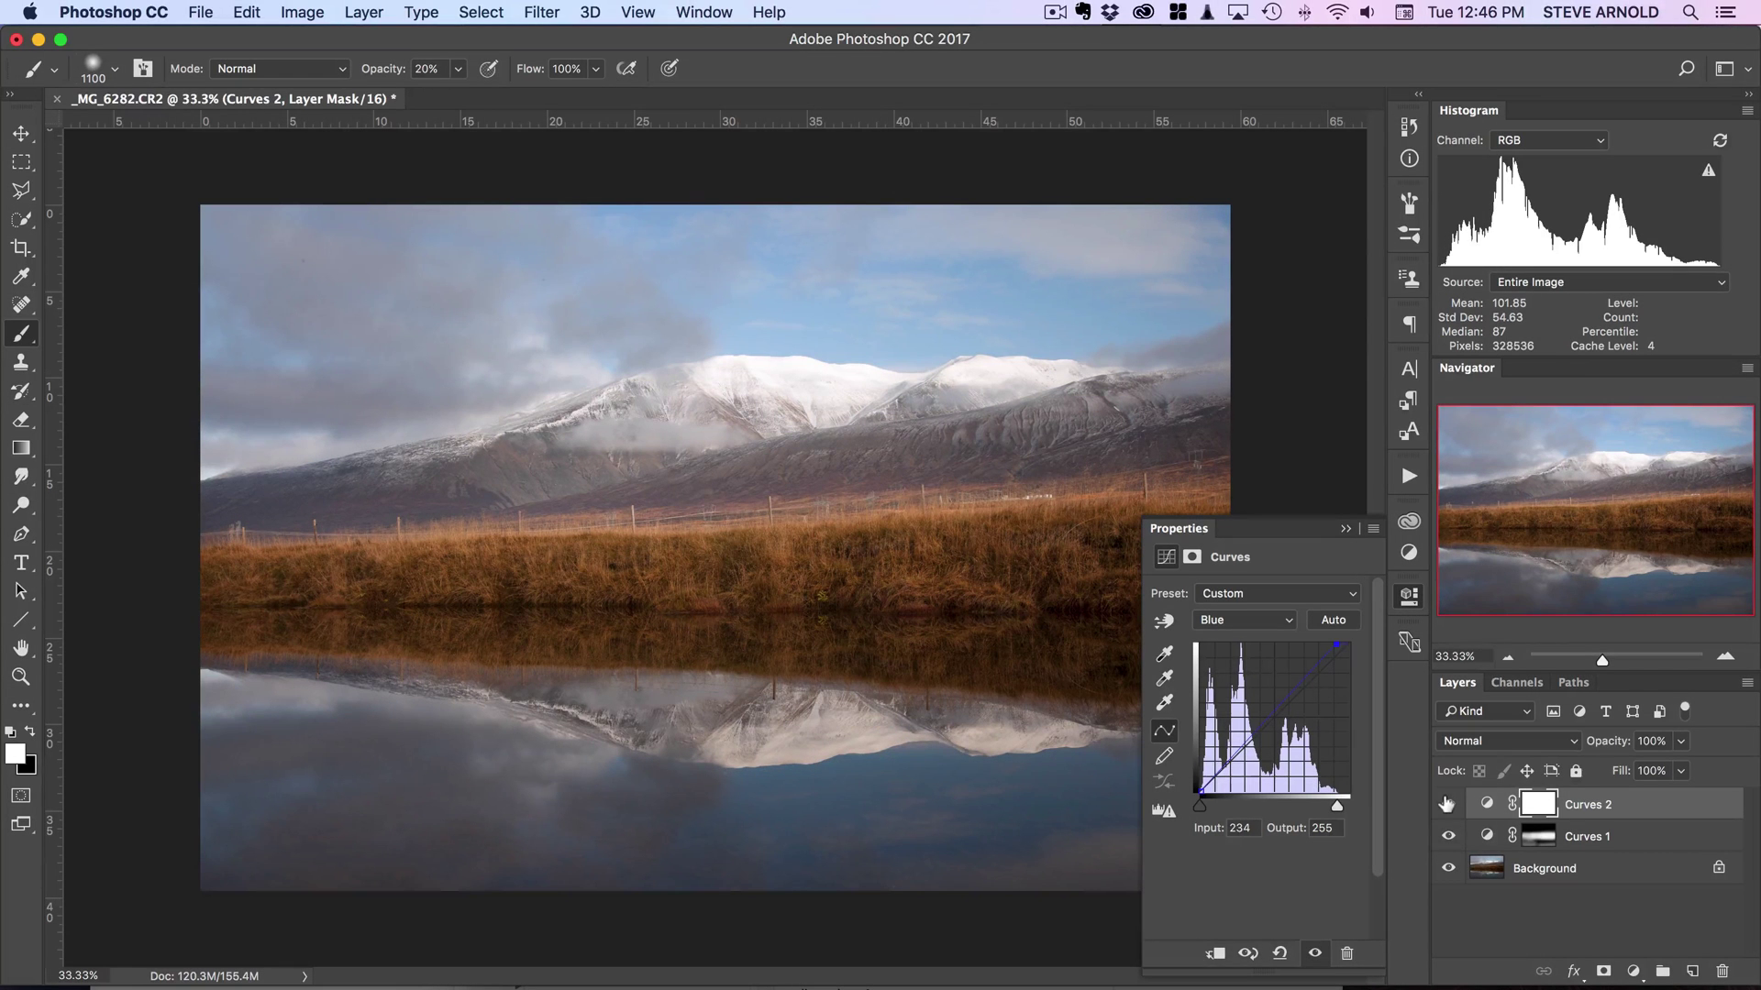
click(1407, 598)
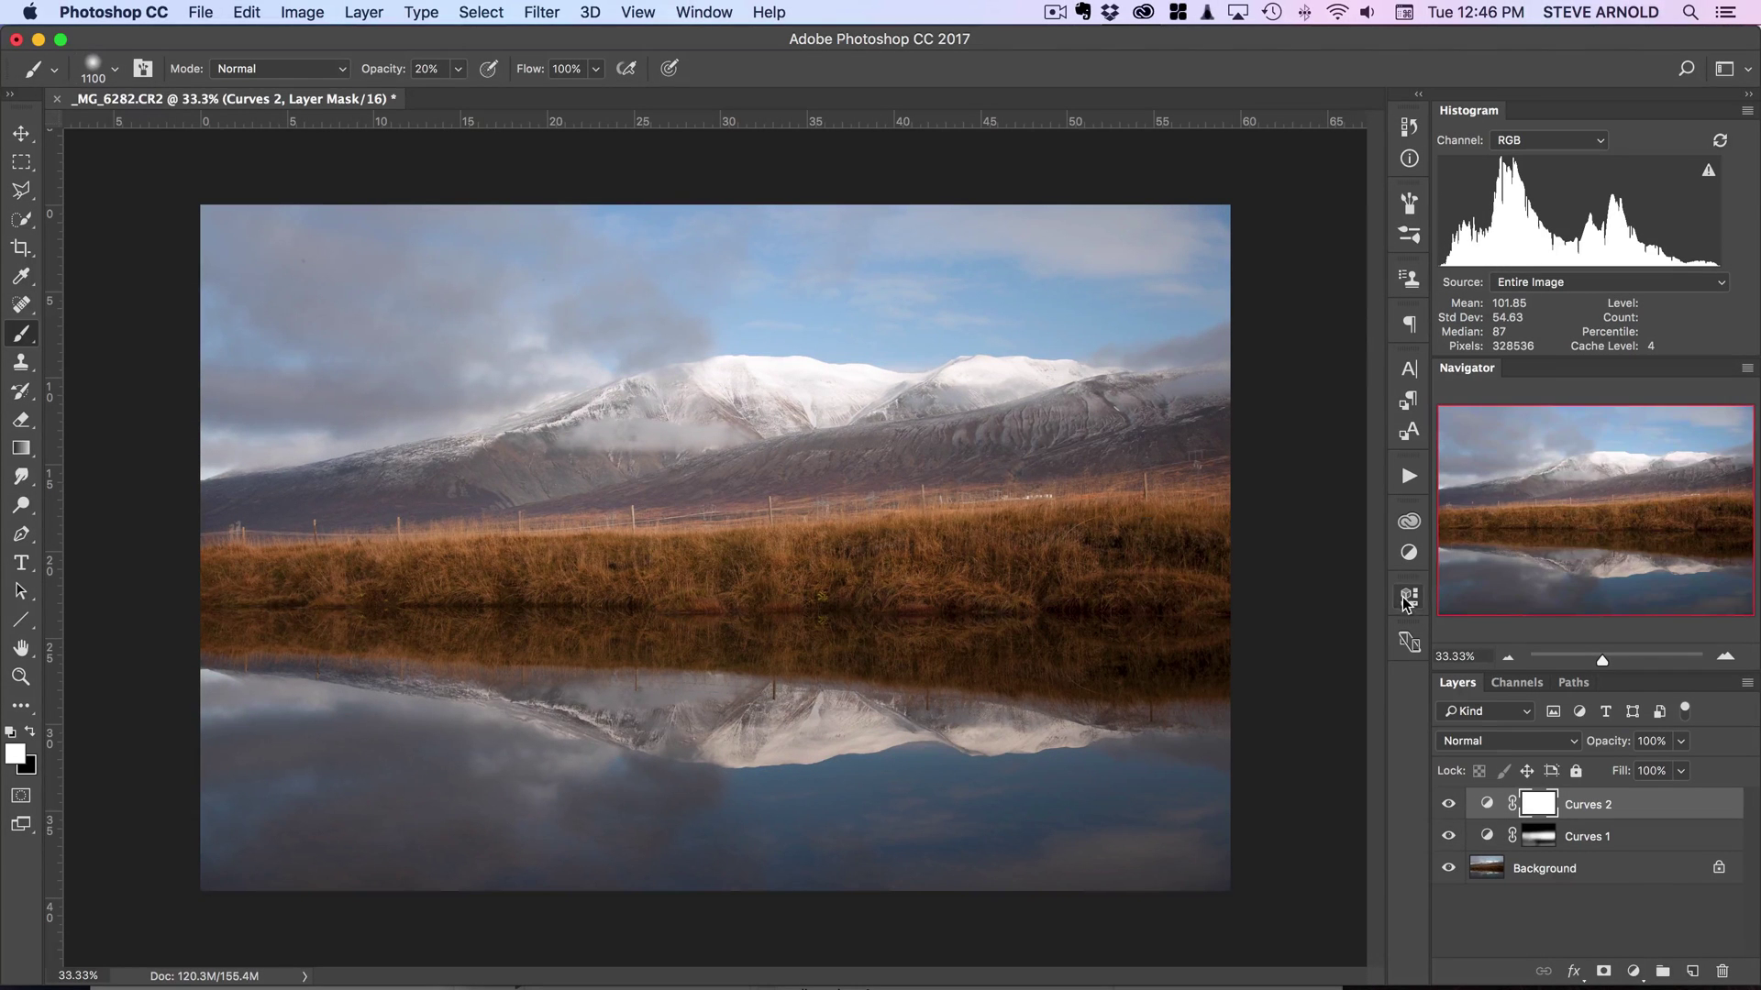
click(1441, 804)
click(1442, 805)
click(1442, 804)
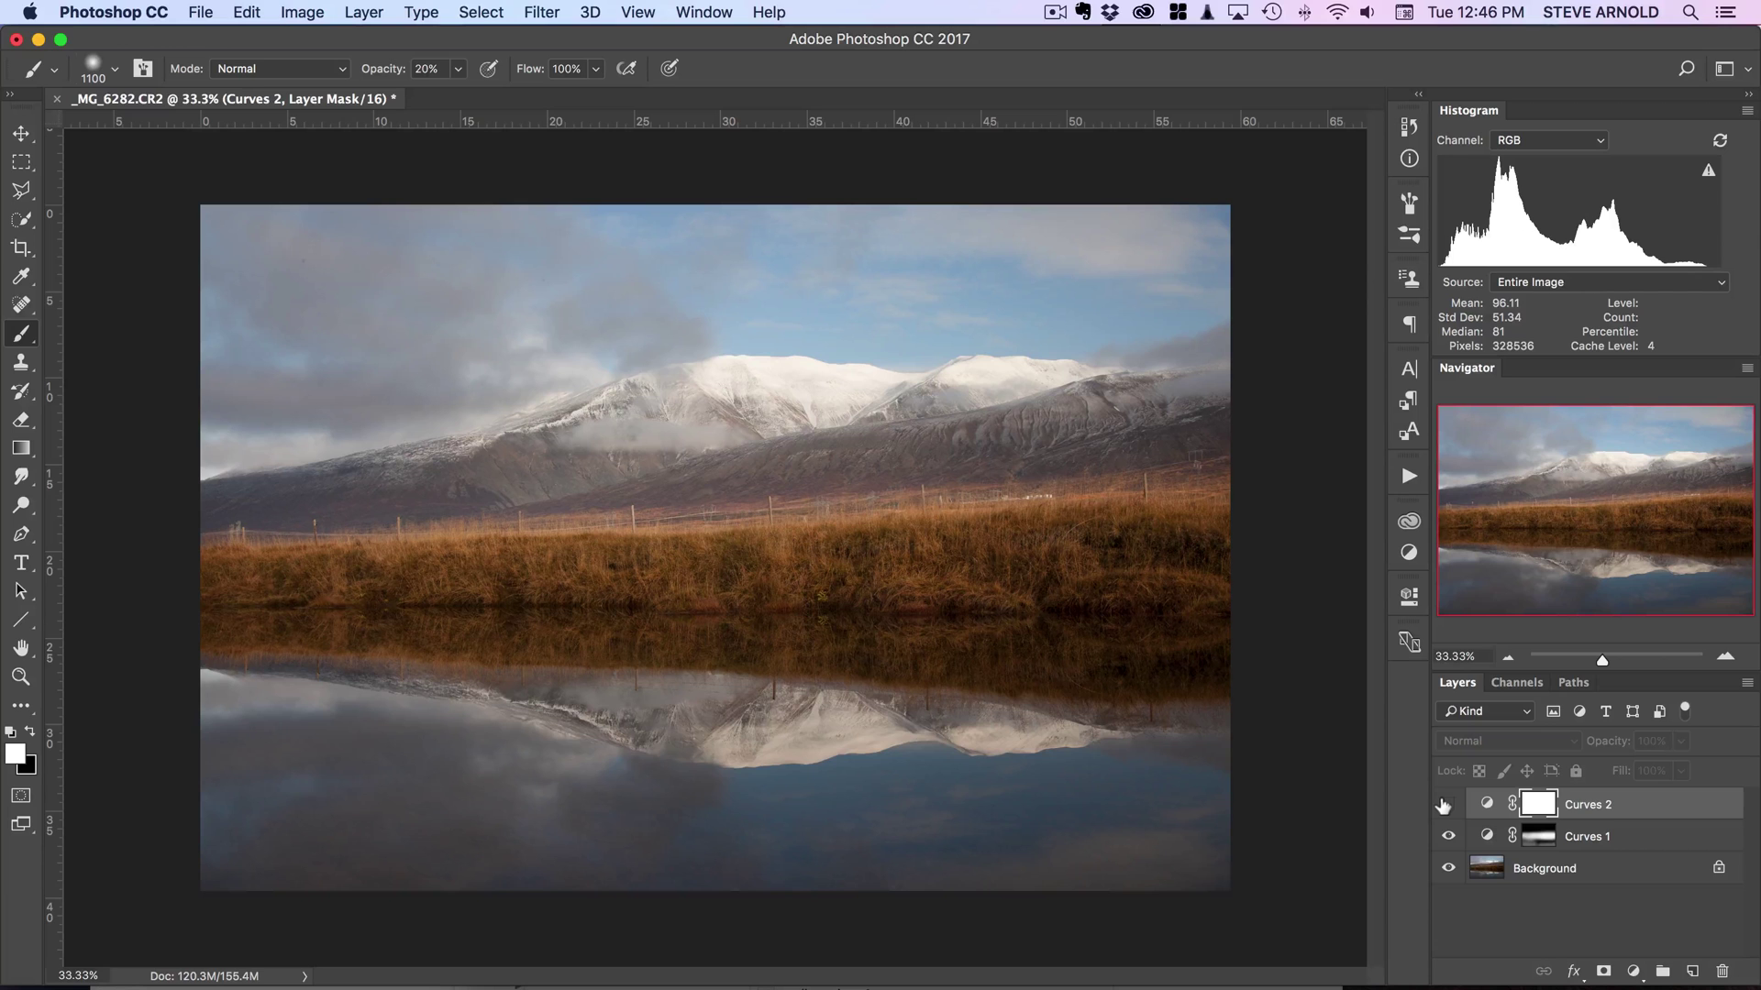
click(1442, 804)
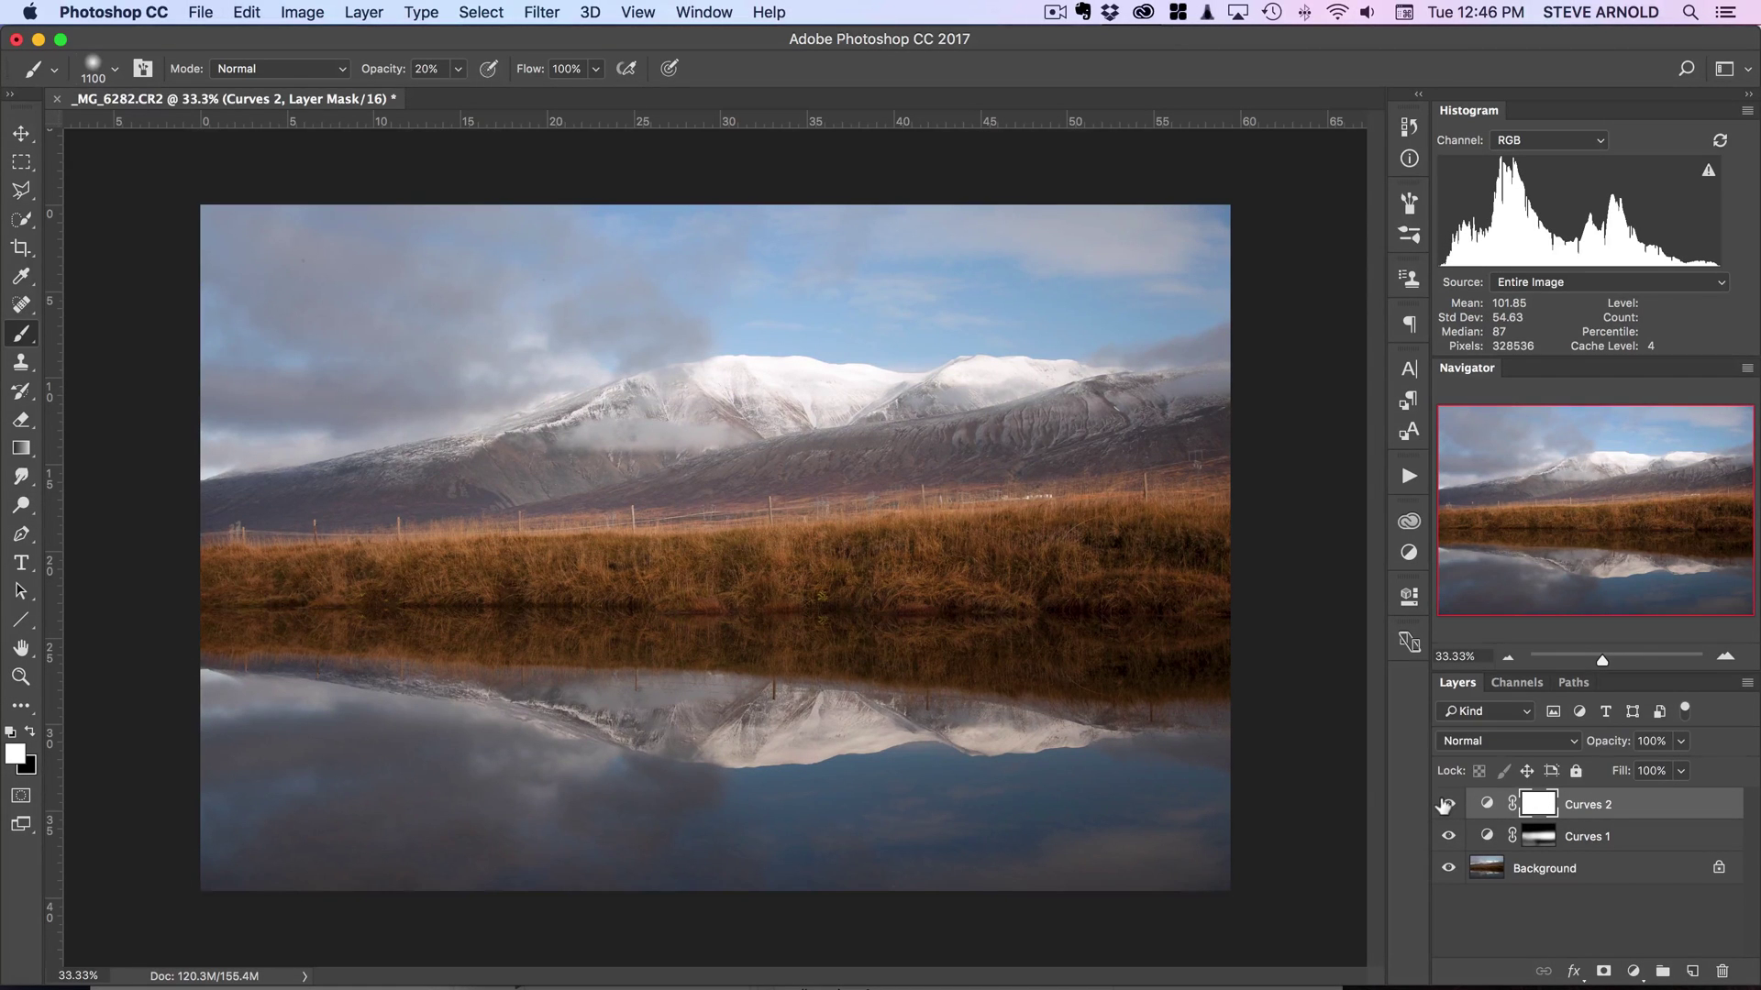
Compare Curves 2 on and off again, leave it visible, and target its adjustment thumbnail.
click(1444, 805)
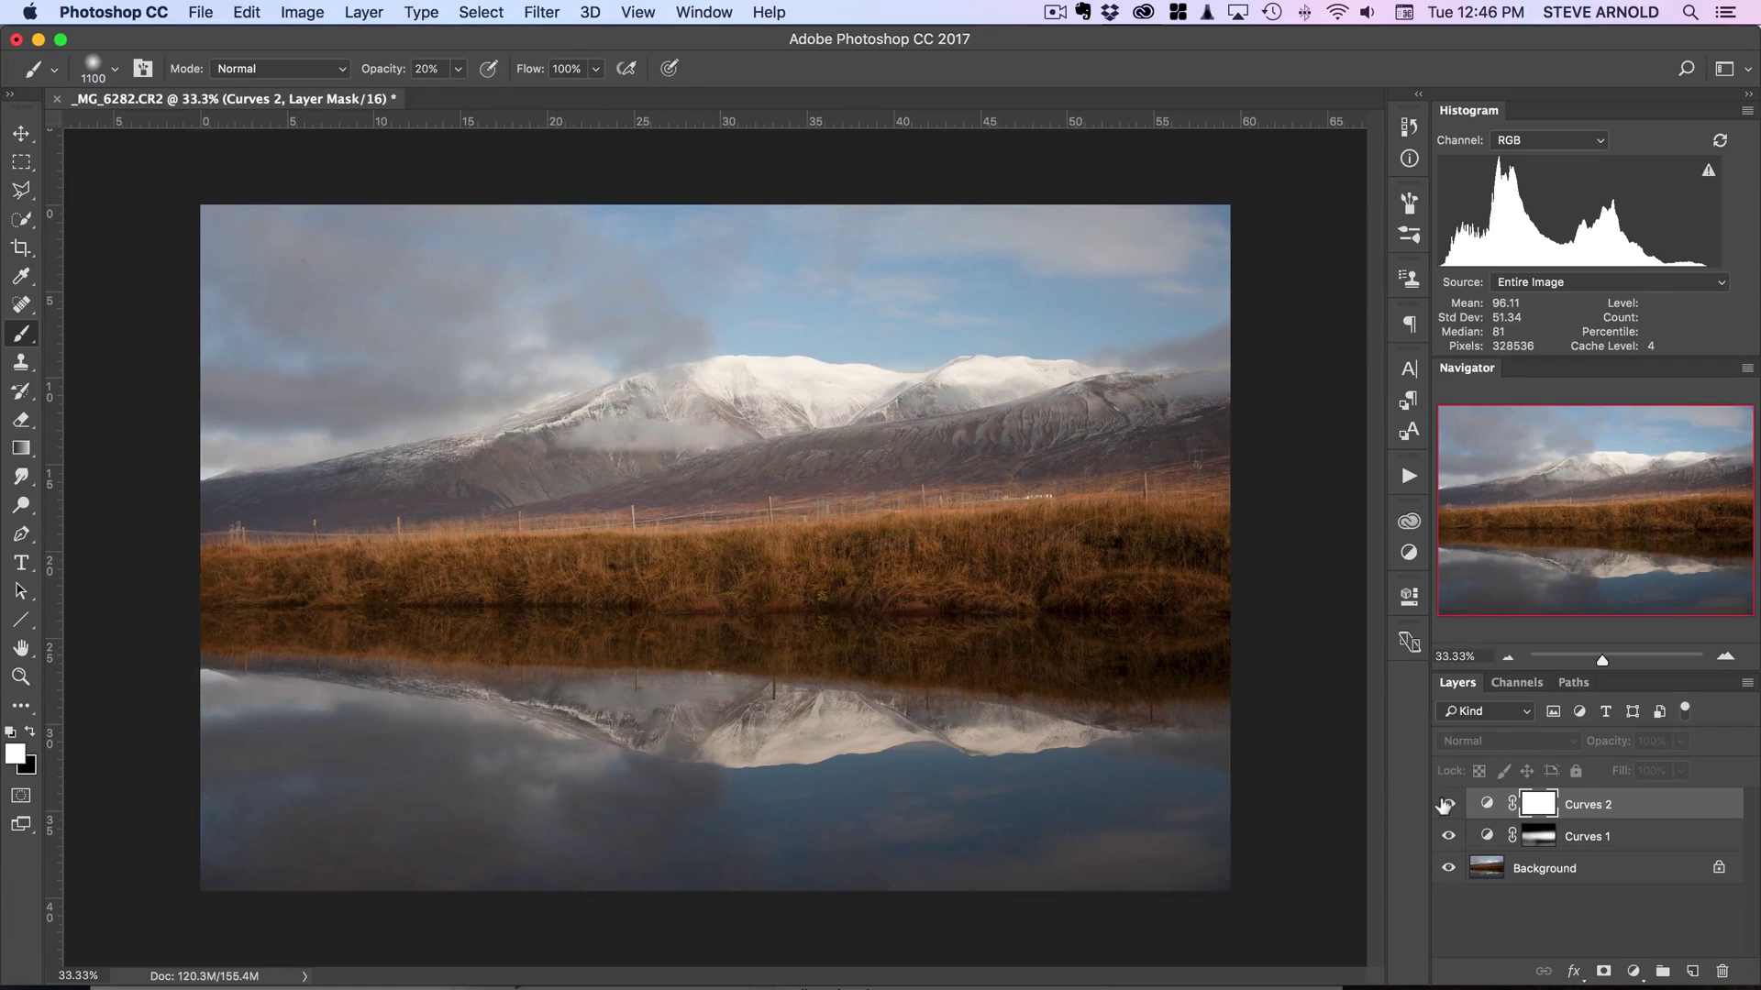
click(1444, 806)
click(1442, 806)
click(1442, 805)
click(1442, 805)
click(1443, 806)
click(1442, 805)
click(1444, 805)
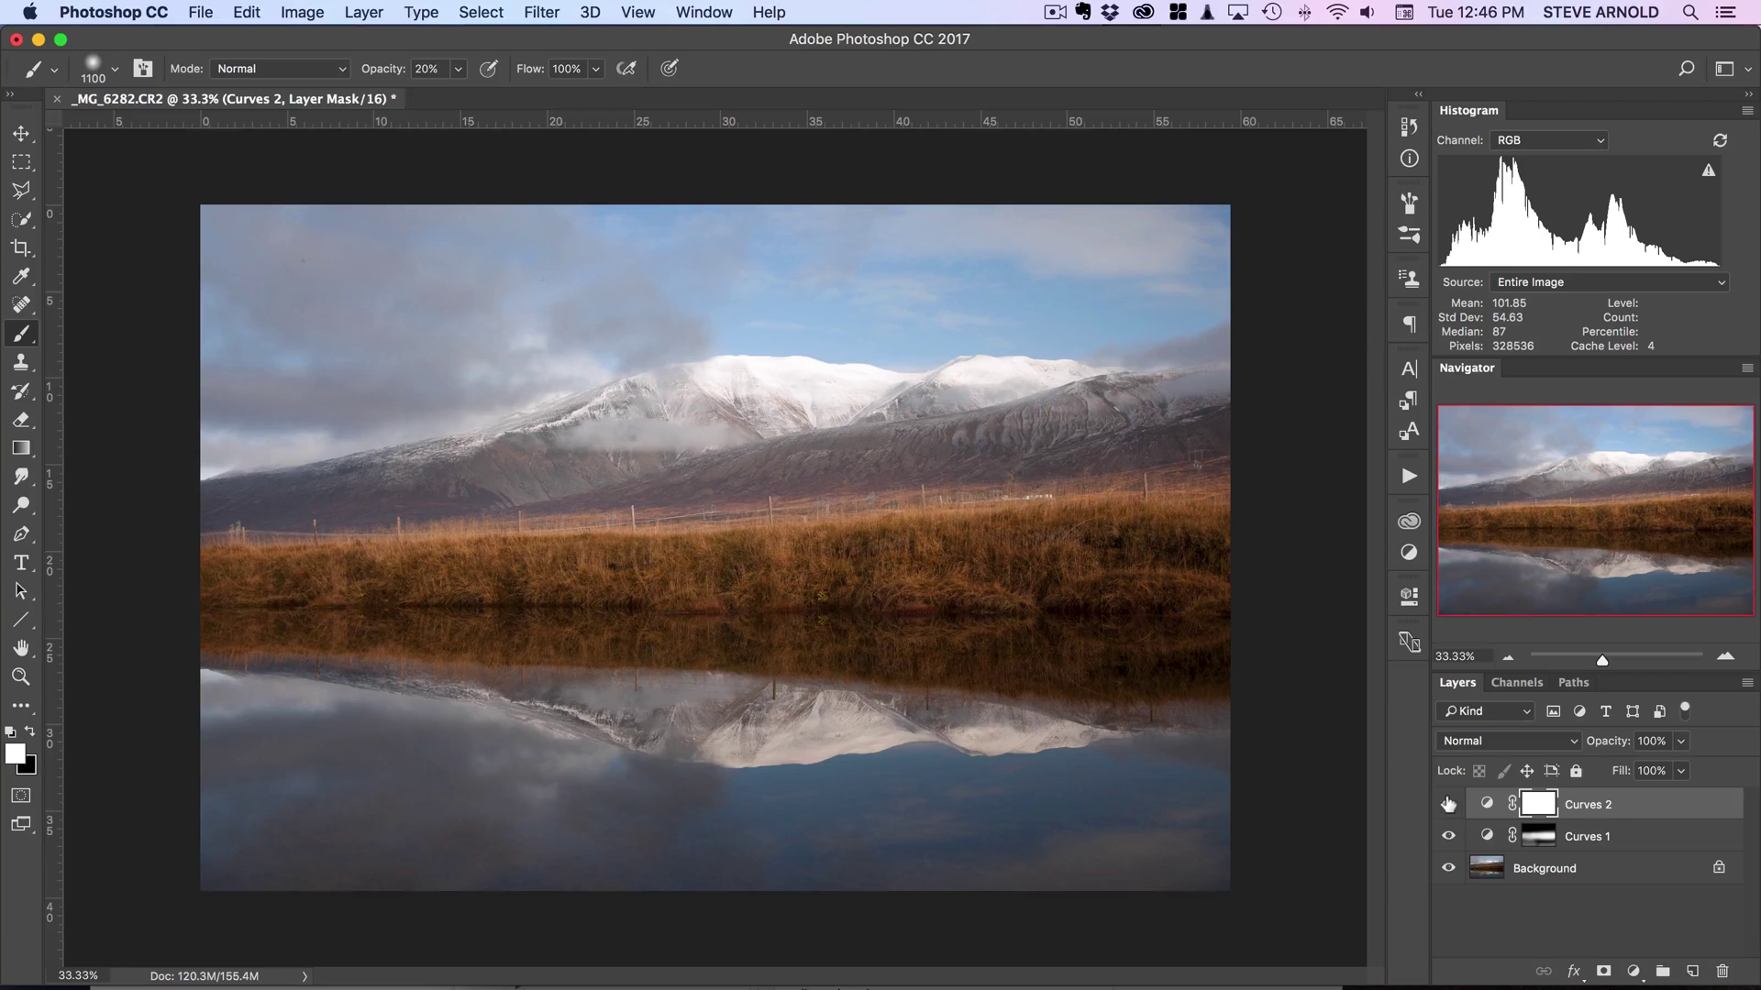
click(1447, 804)
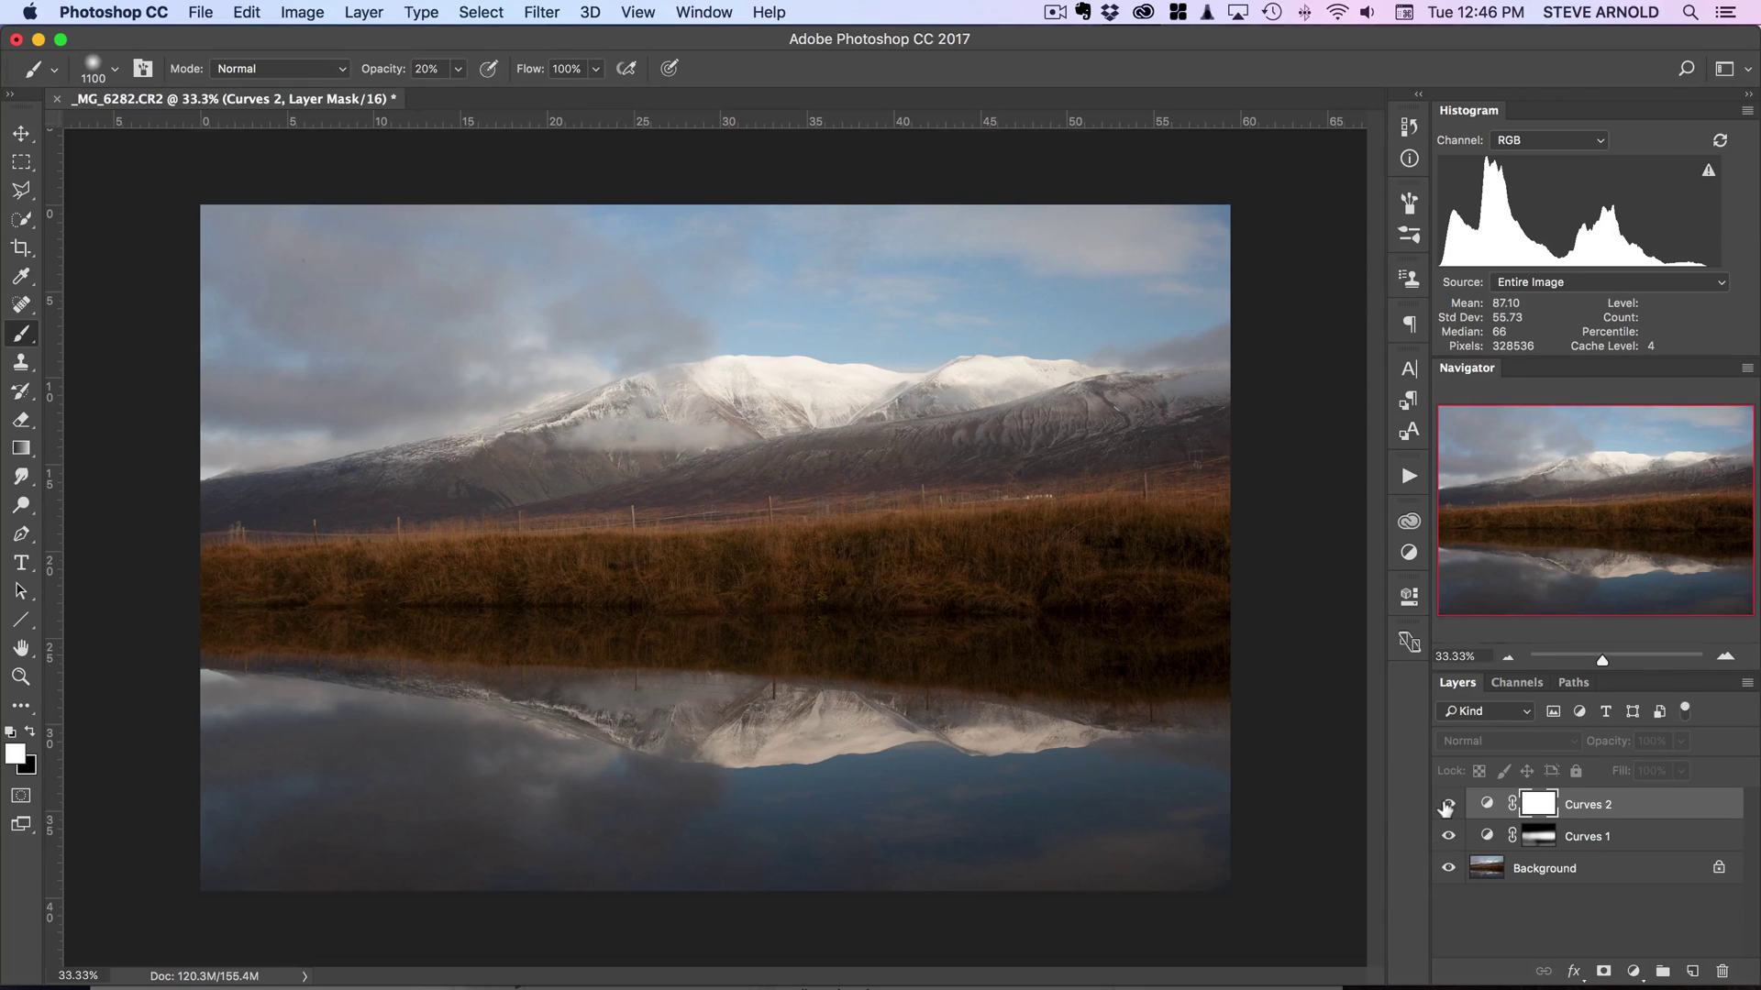
click(1447, 804)
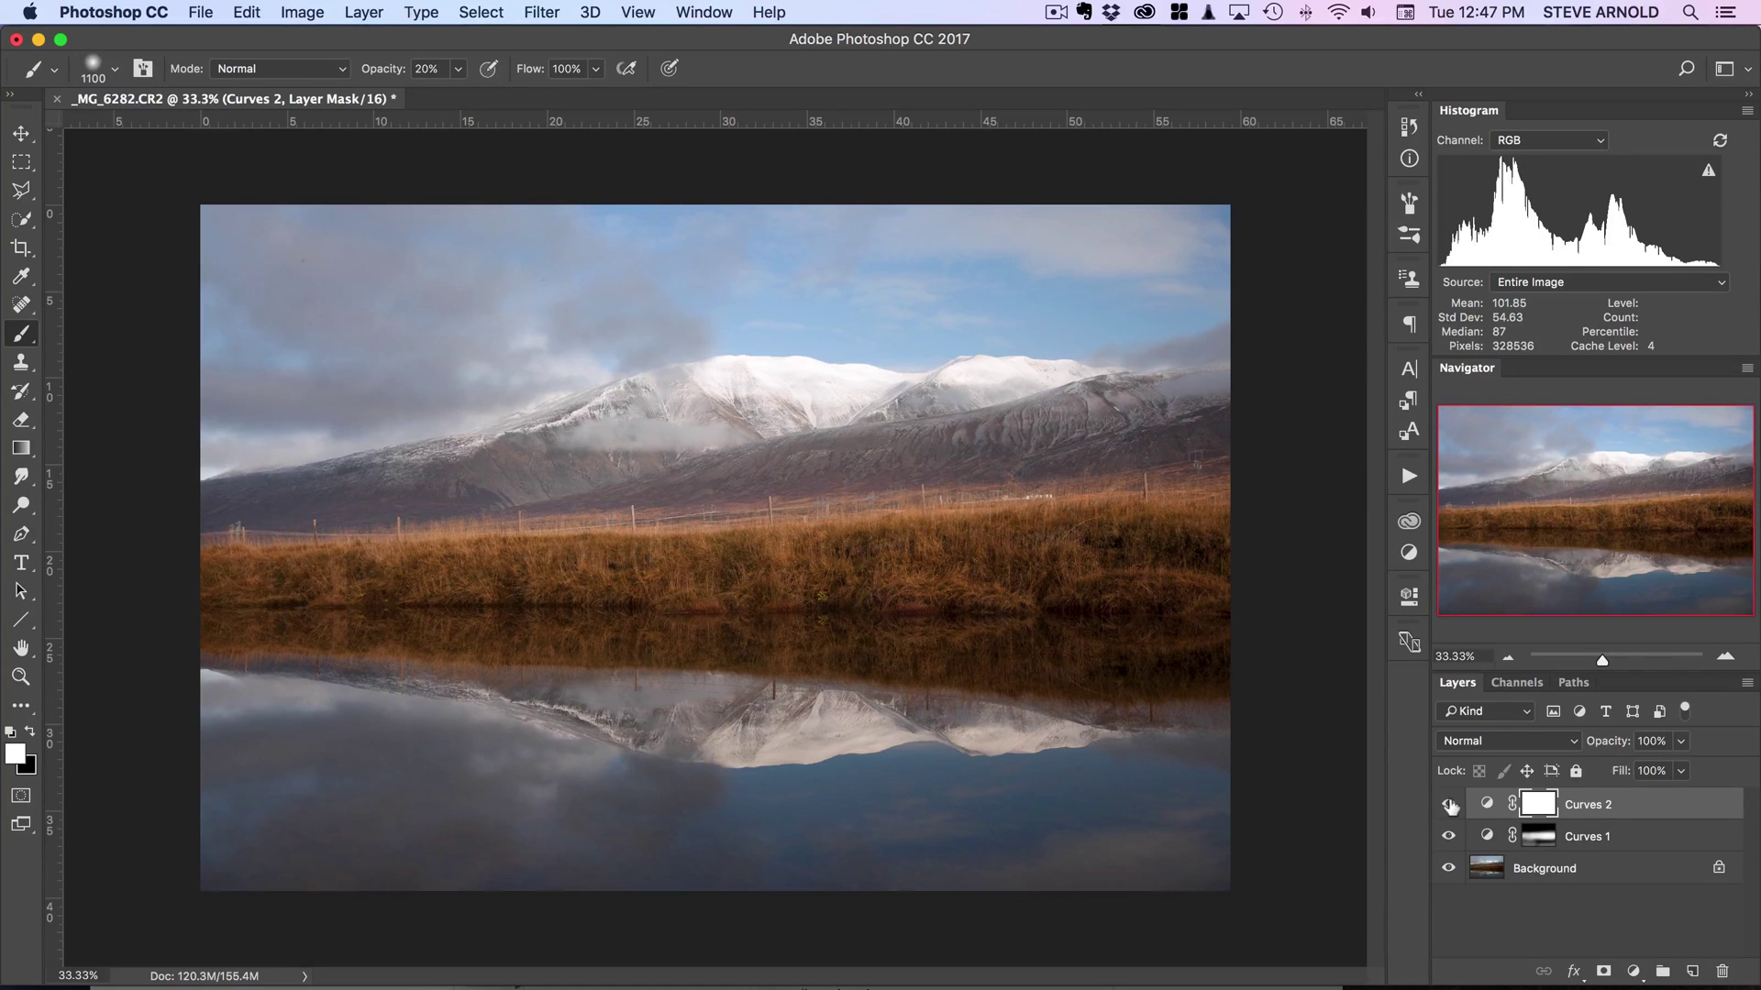
click(1476, 804)
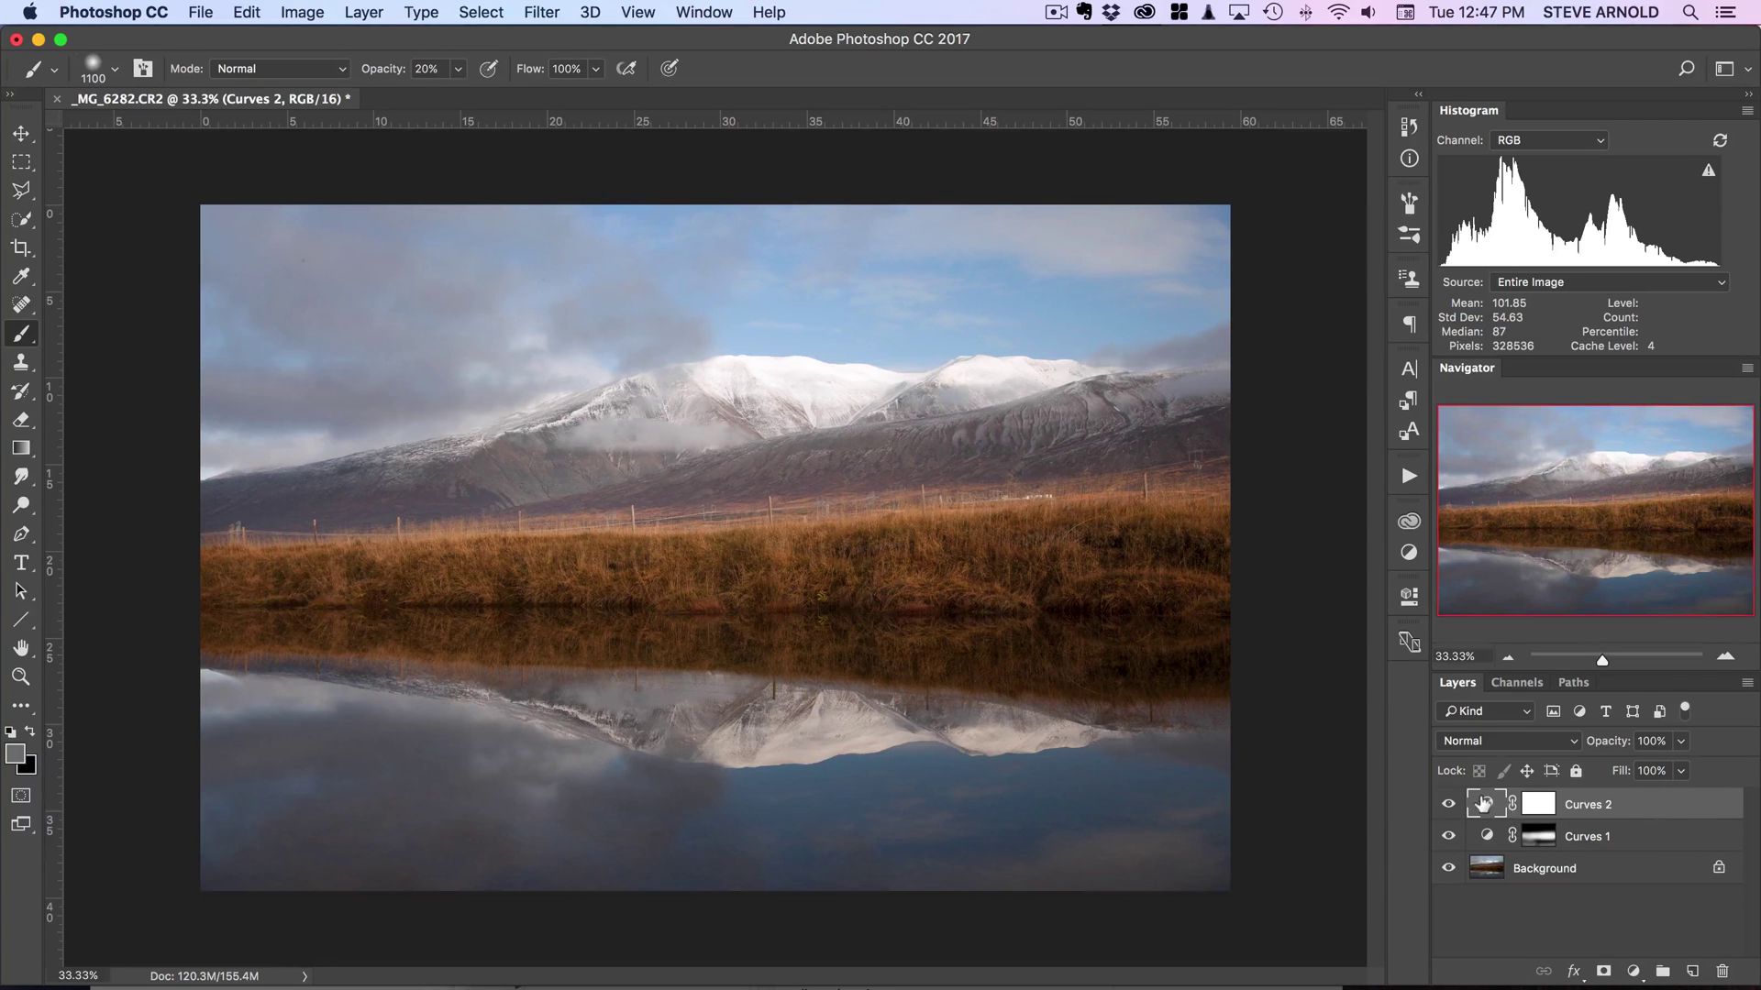
Reopen the Curves 2 adjustment properties from its layer thumbnail.
double_click(1483, 803)
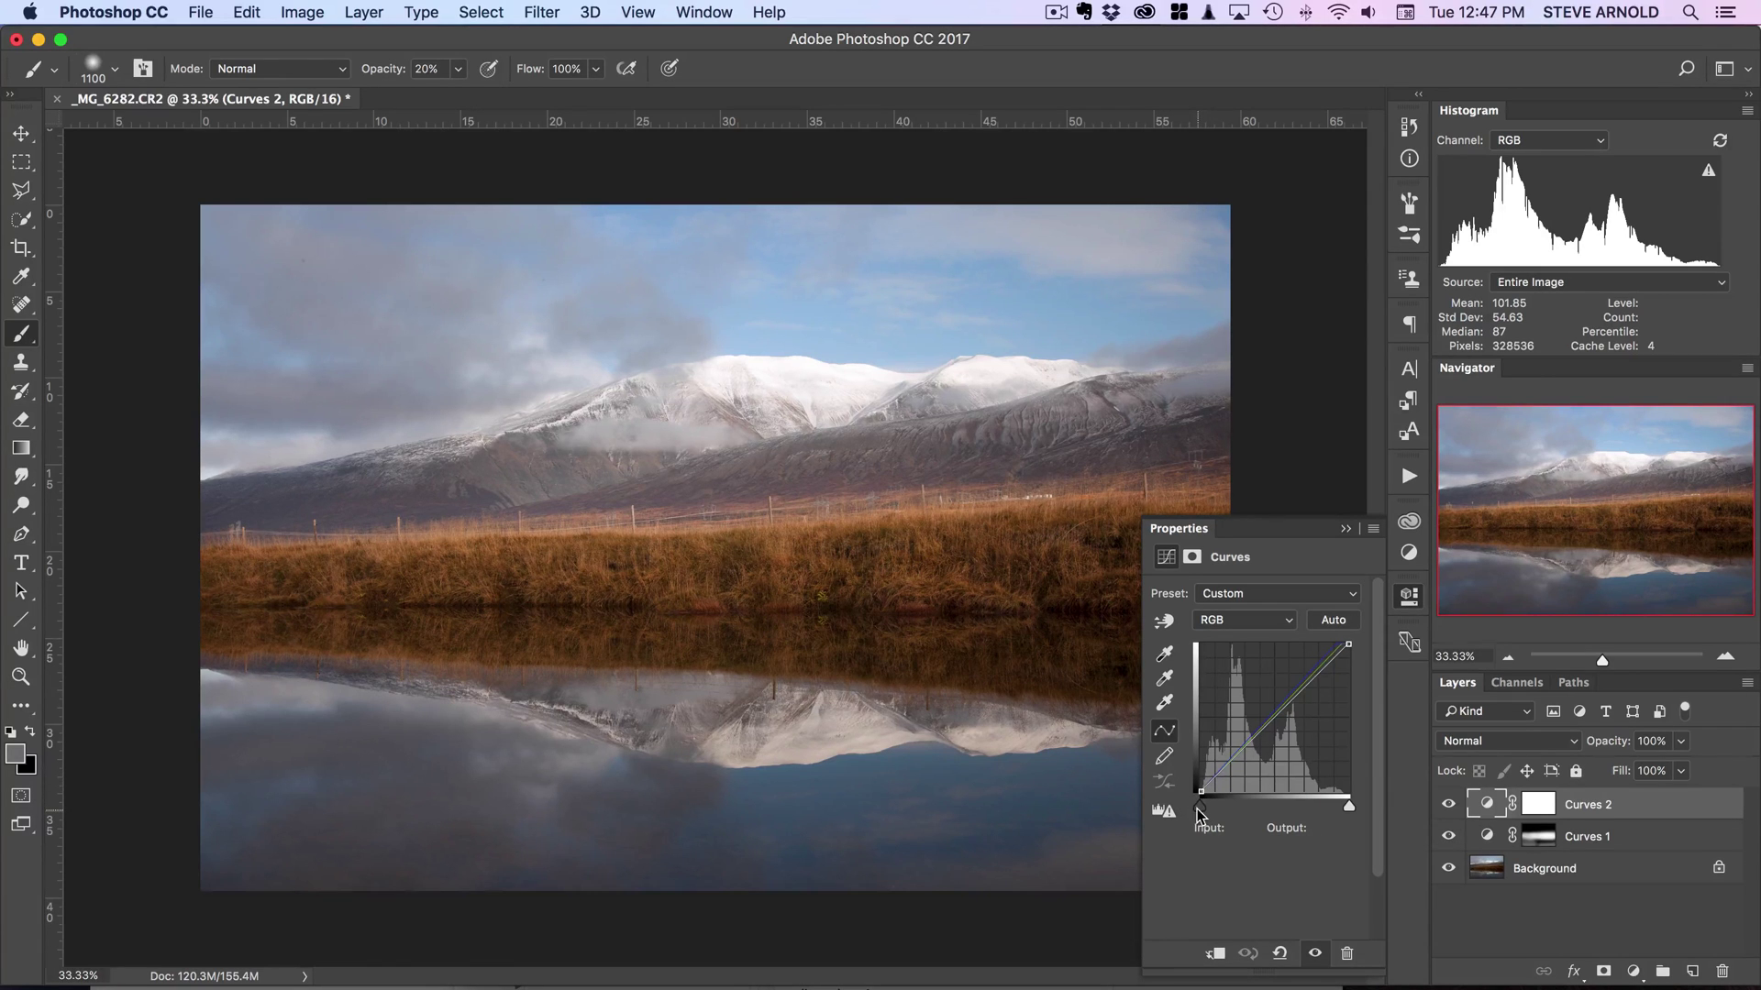
Raise the Curves 2 Red black point to 2, check Green, then return to RGB.
click(1220, 622)
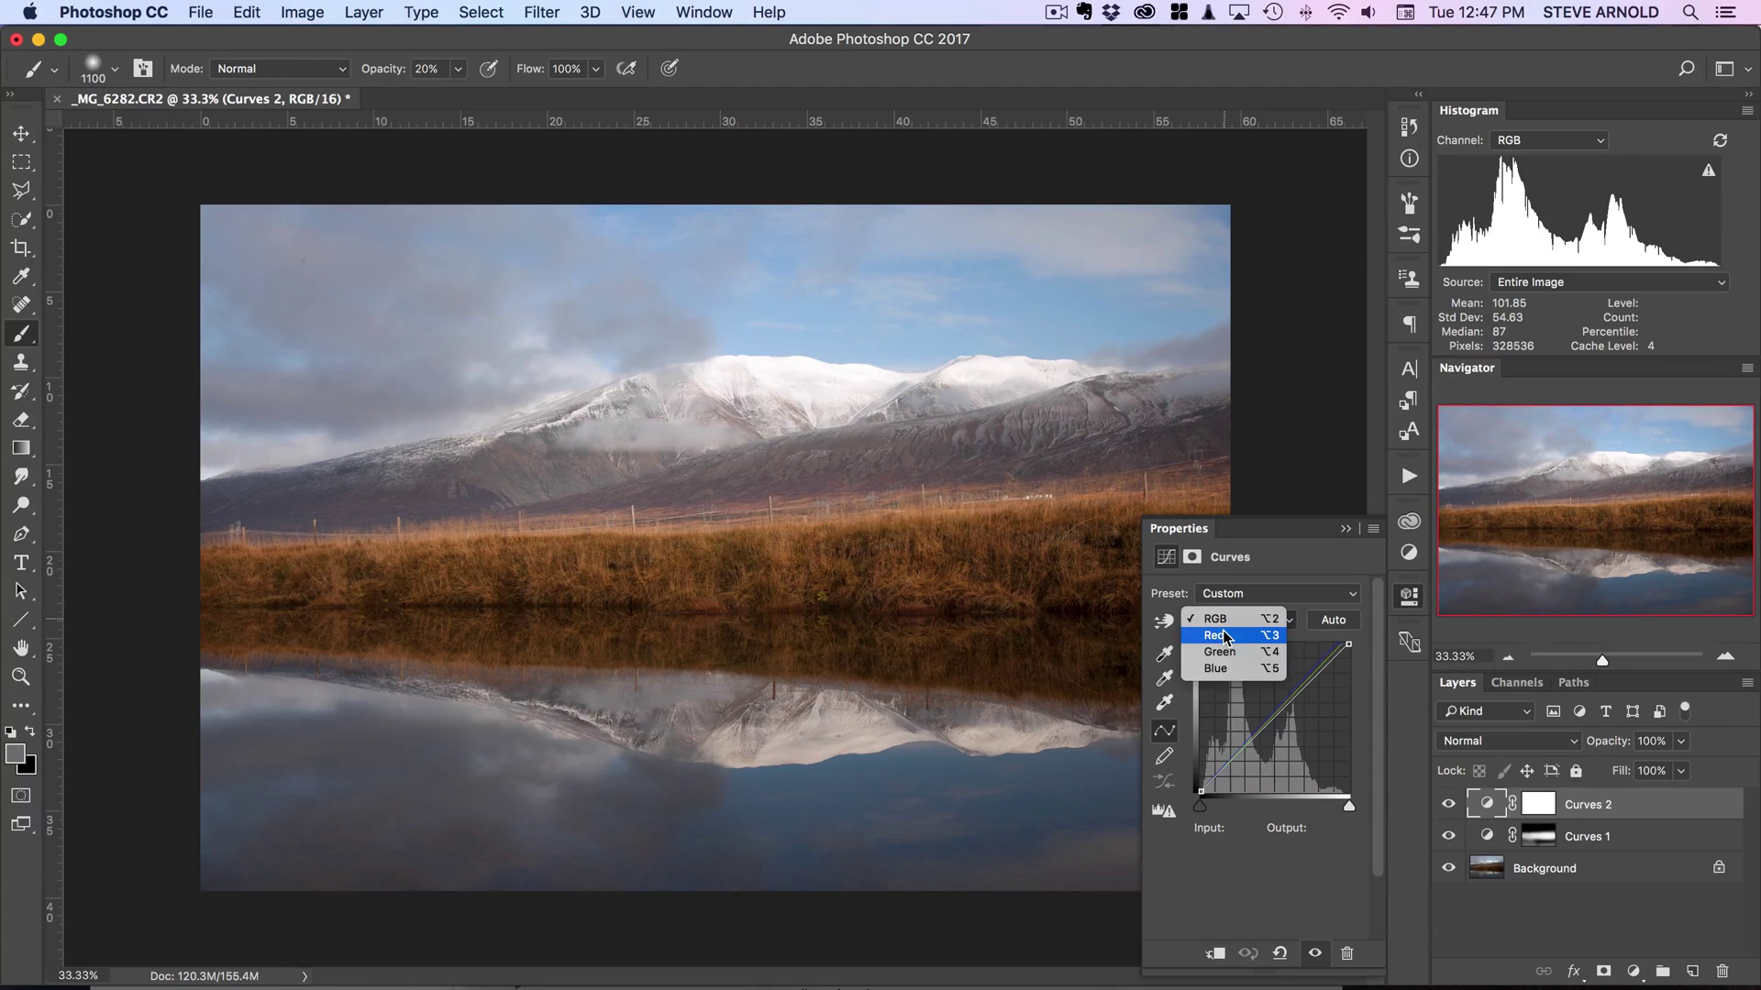
click(1224, 635)
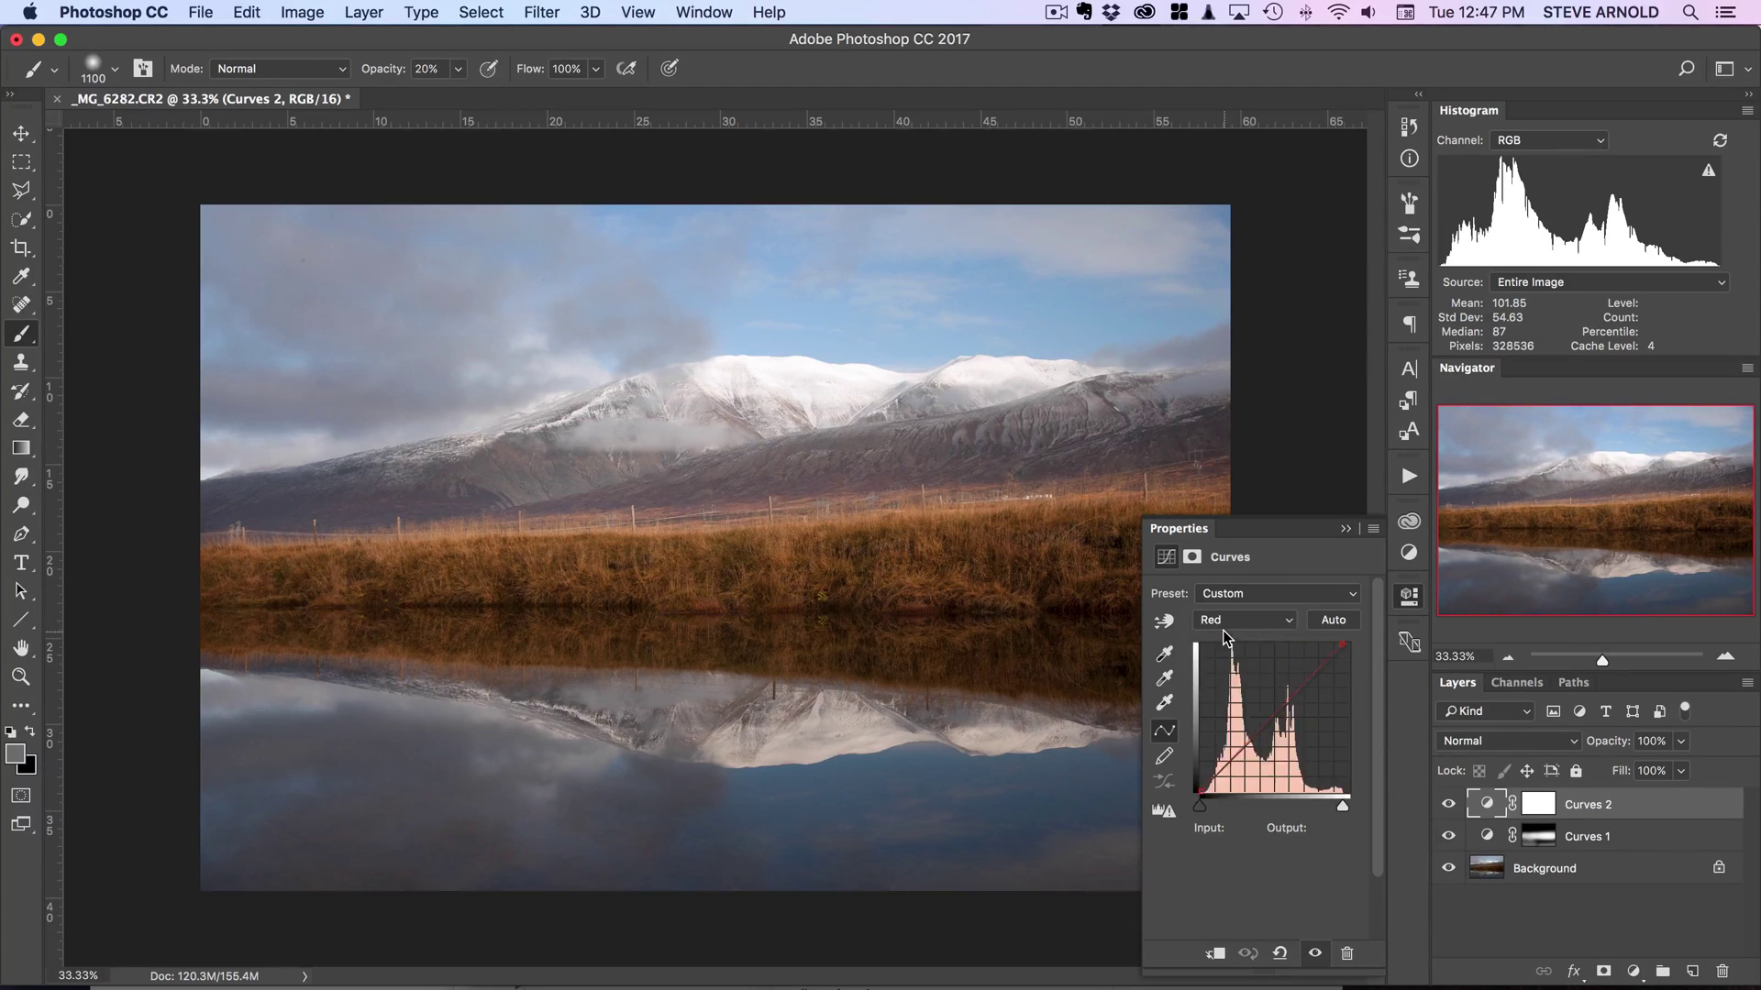
click(1198, 807)
drag(1198, 807, 1198, 807)
click(1287, 623)
click(1281, 636)
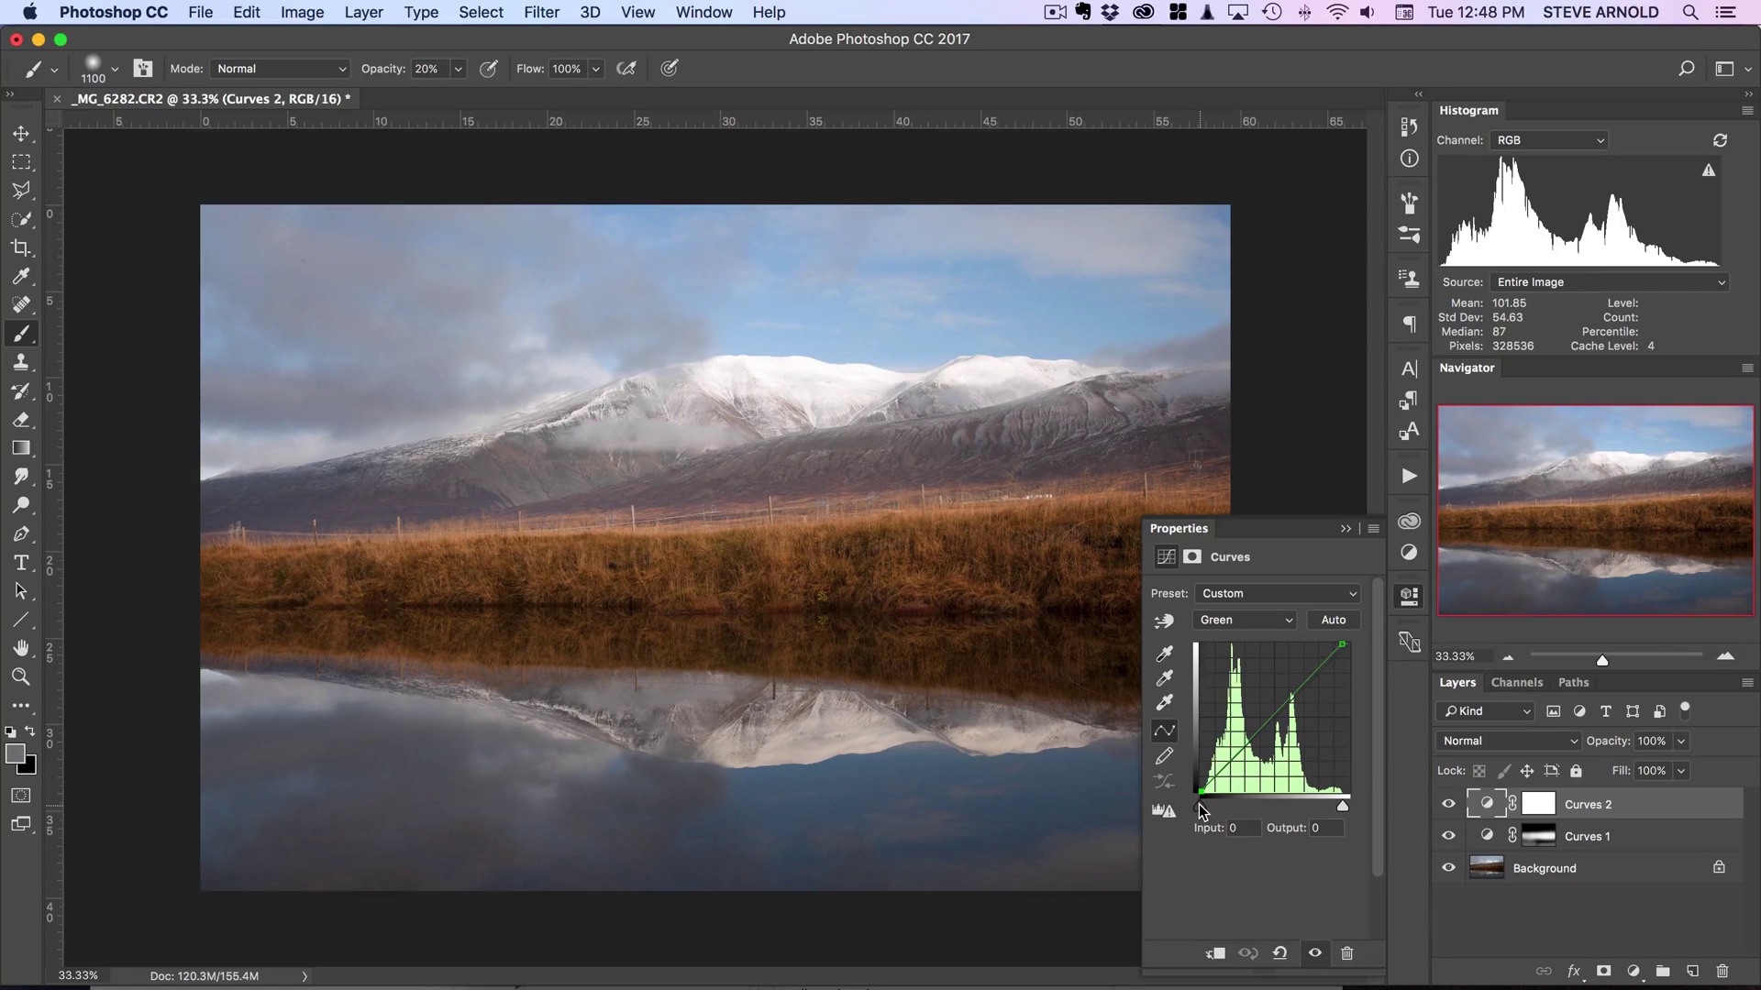
click(1217, 622)
click(1215, 587)
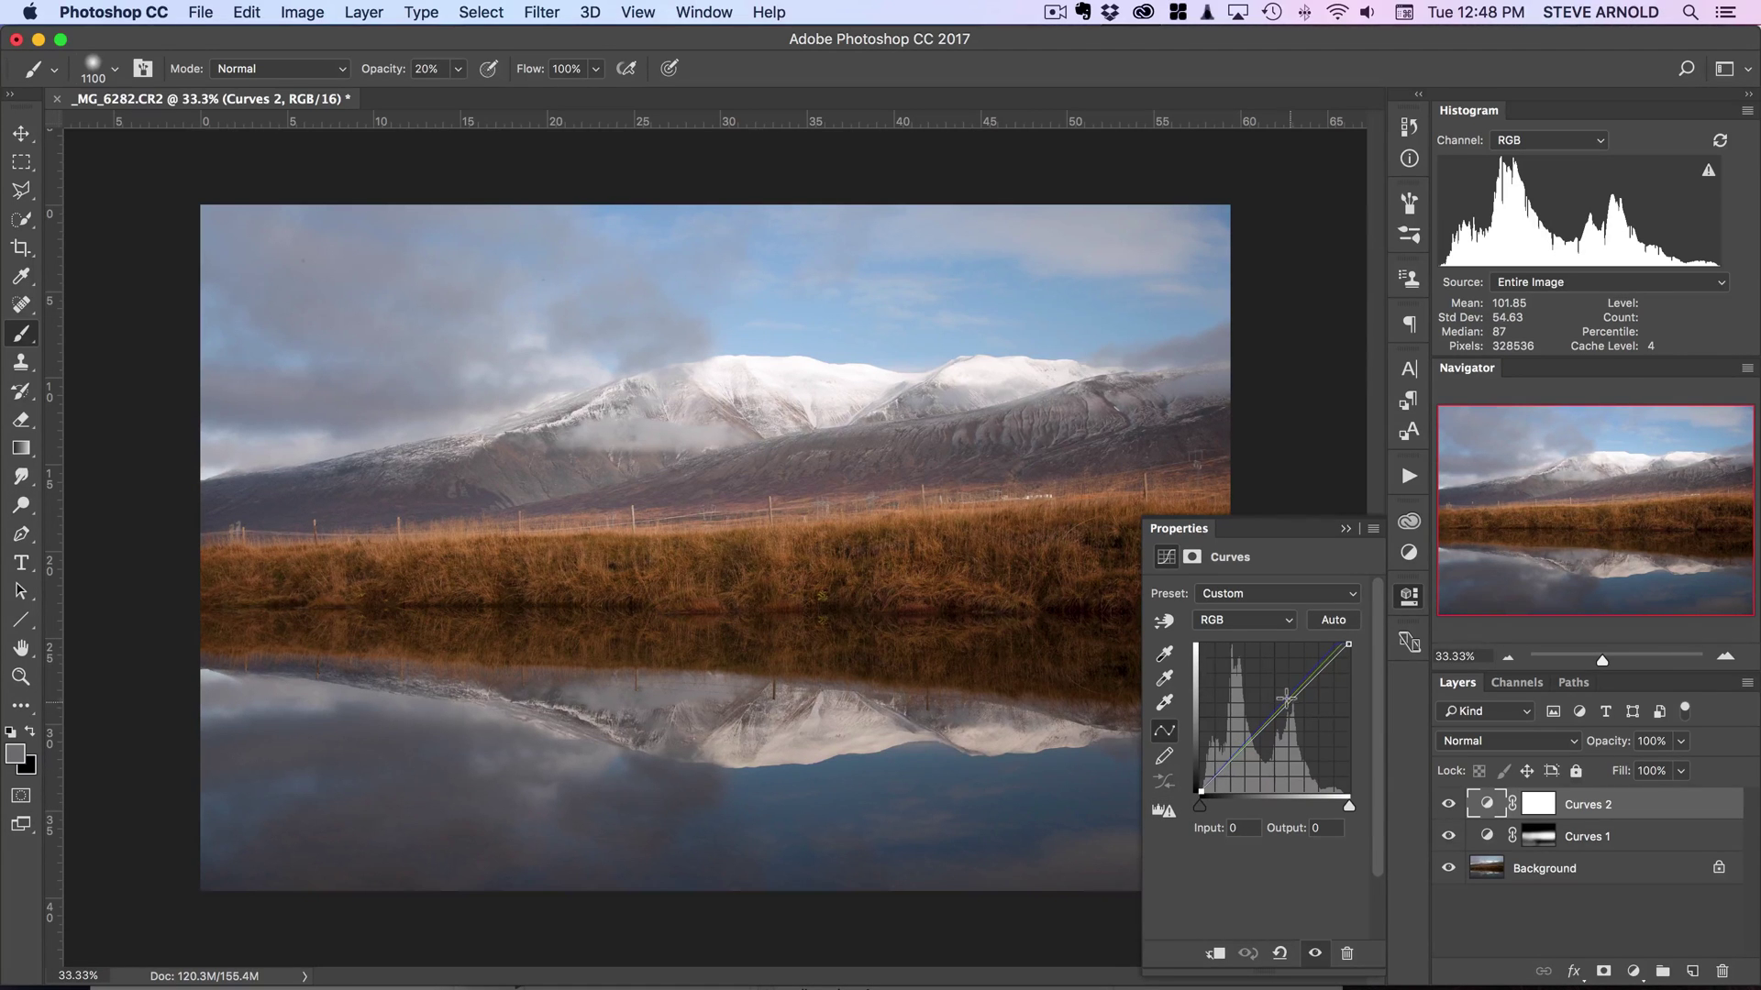
Try the grey-point eyedropper on the water reflection, then undo that correction.
click(1166, 679)
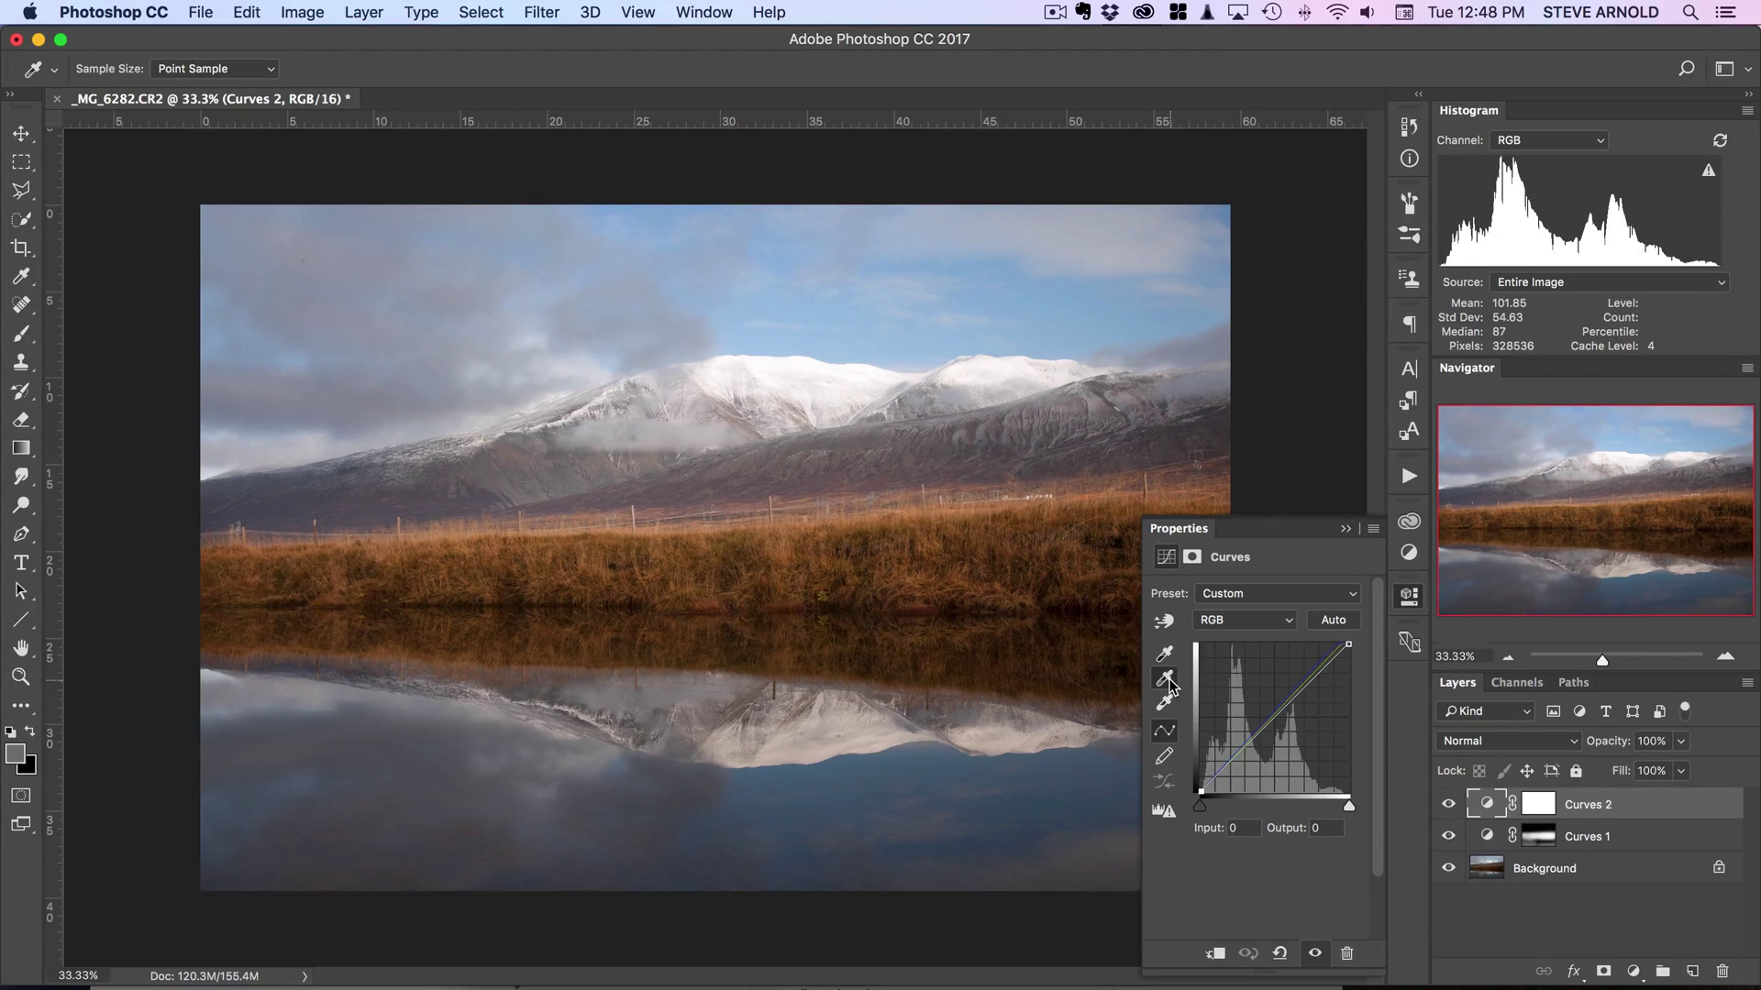
click(1167, 679)
click(1167, 678)
click(1166, 679)
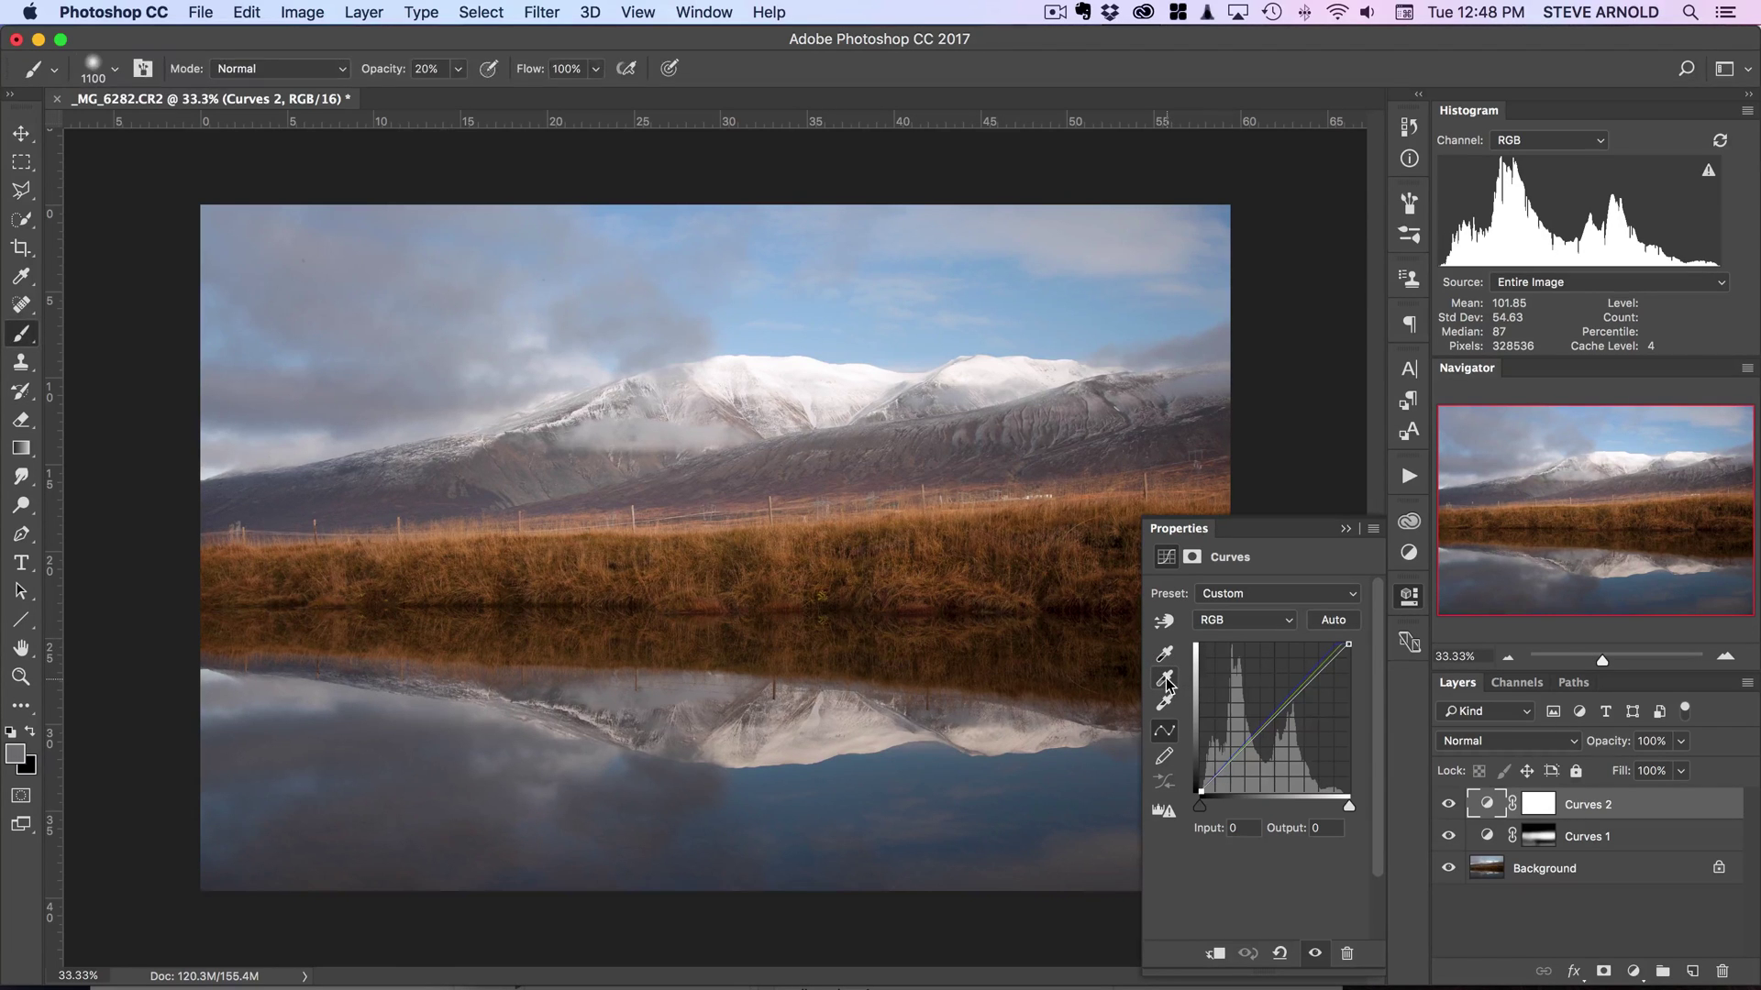
click(1166, 679)
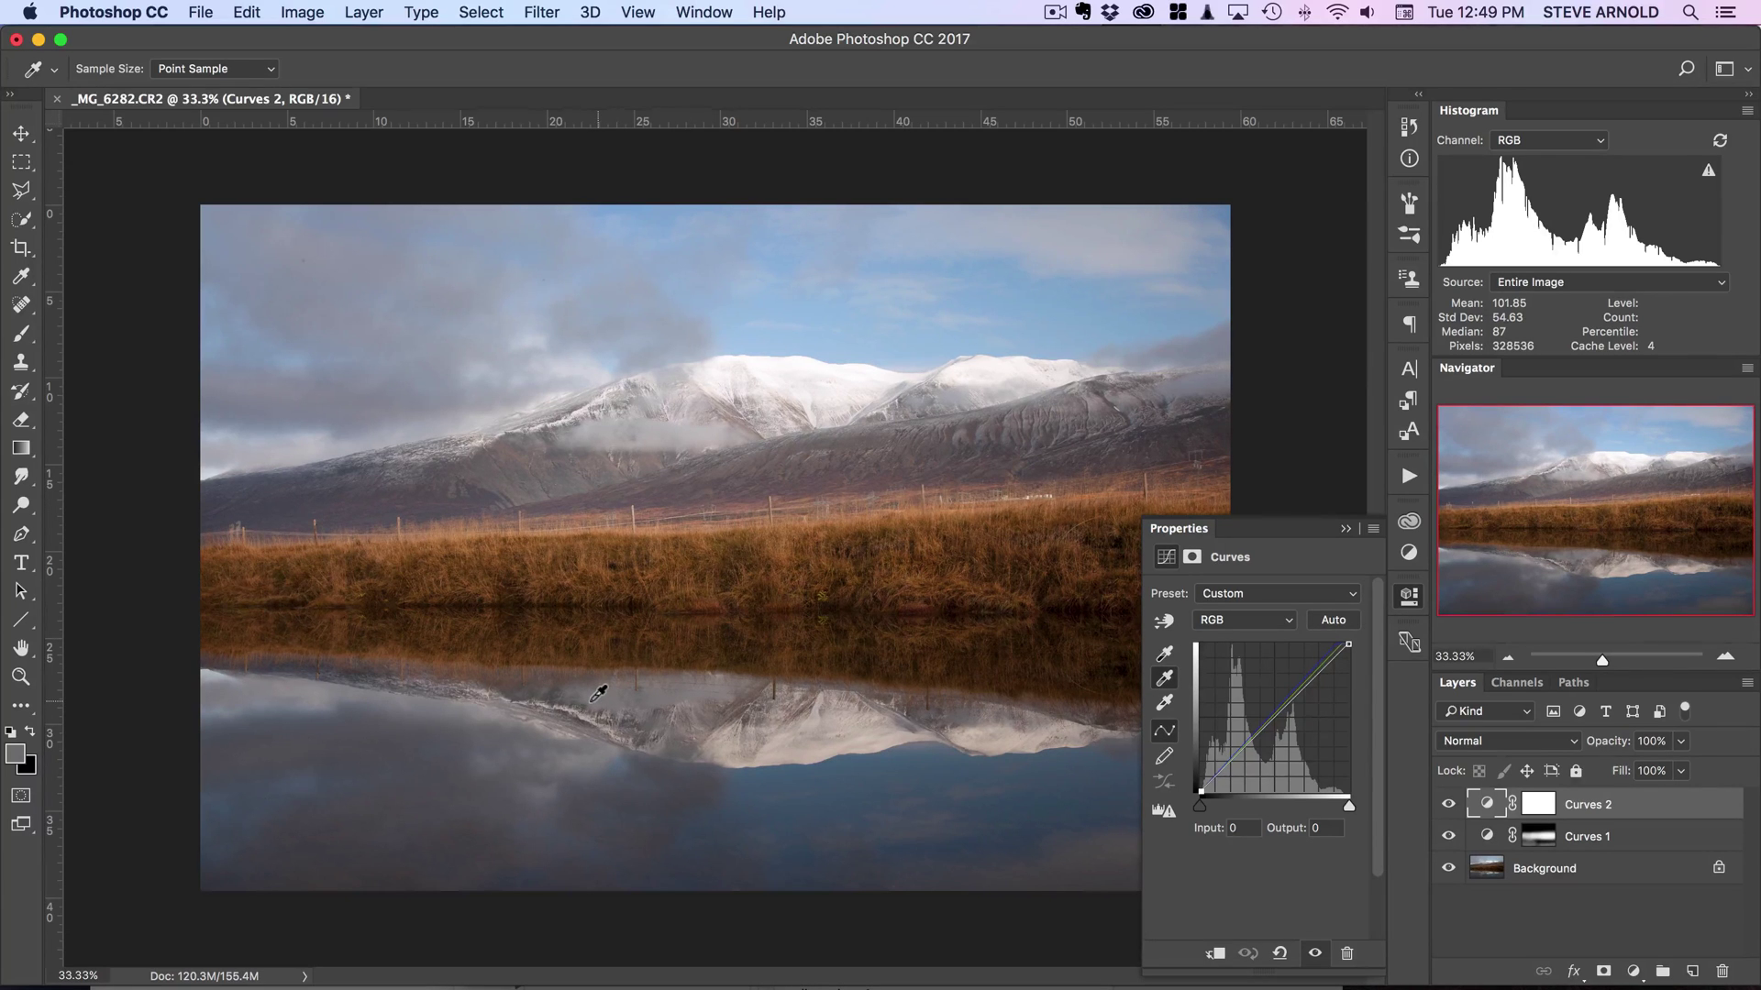
click(598, 694)
click(596, 692)
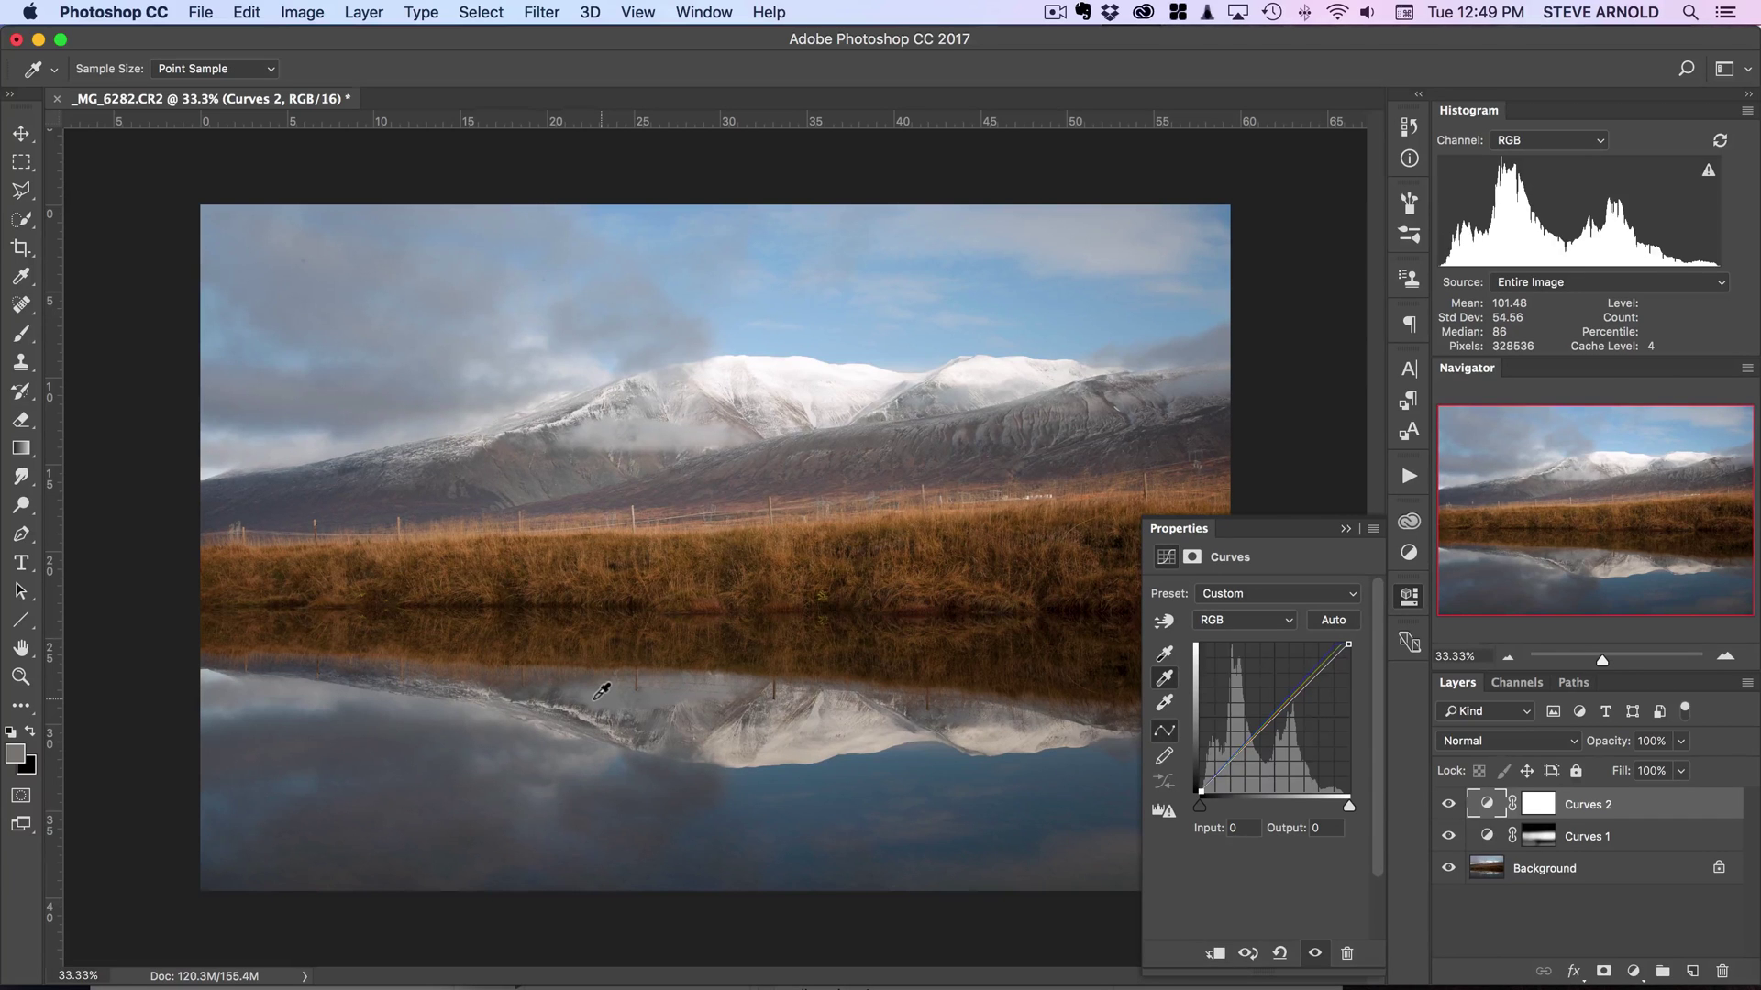
key(super+z)
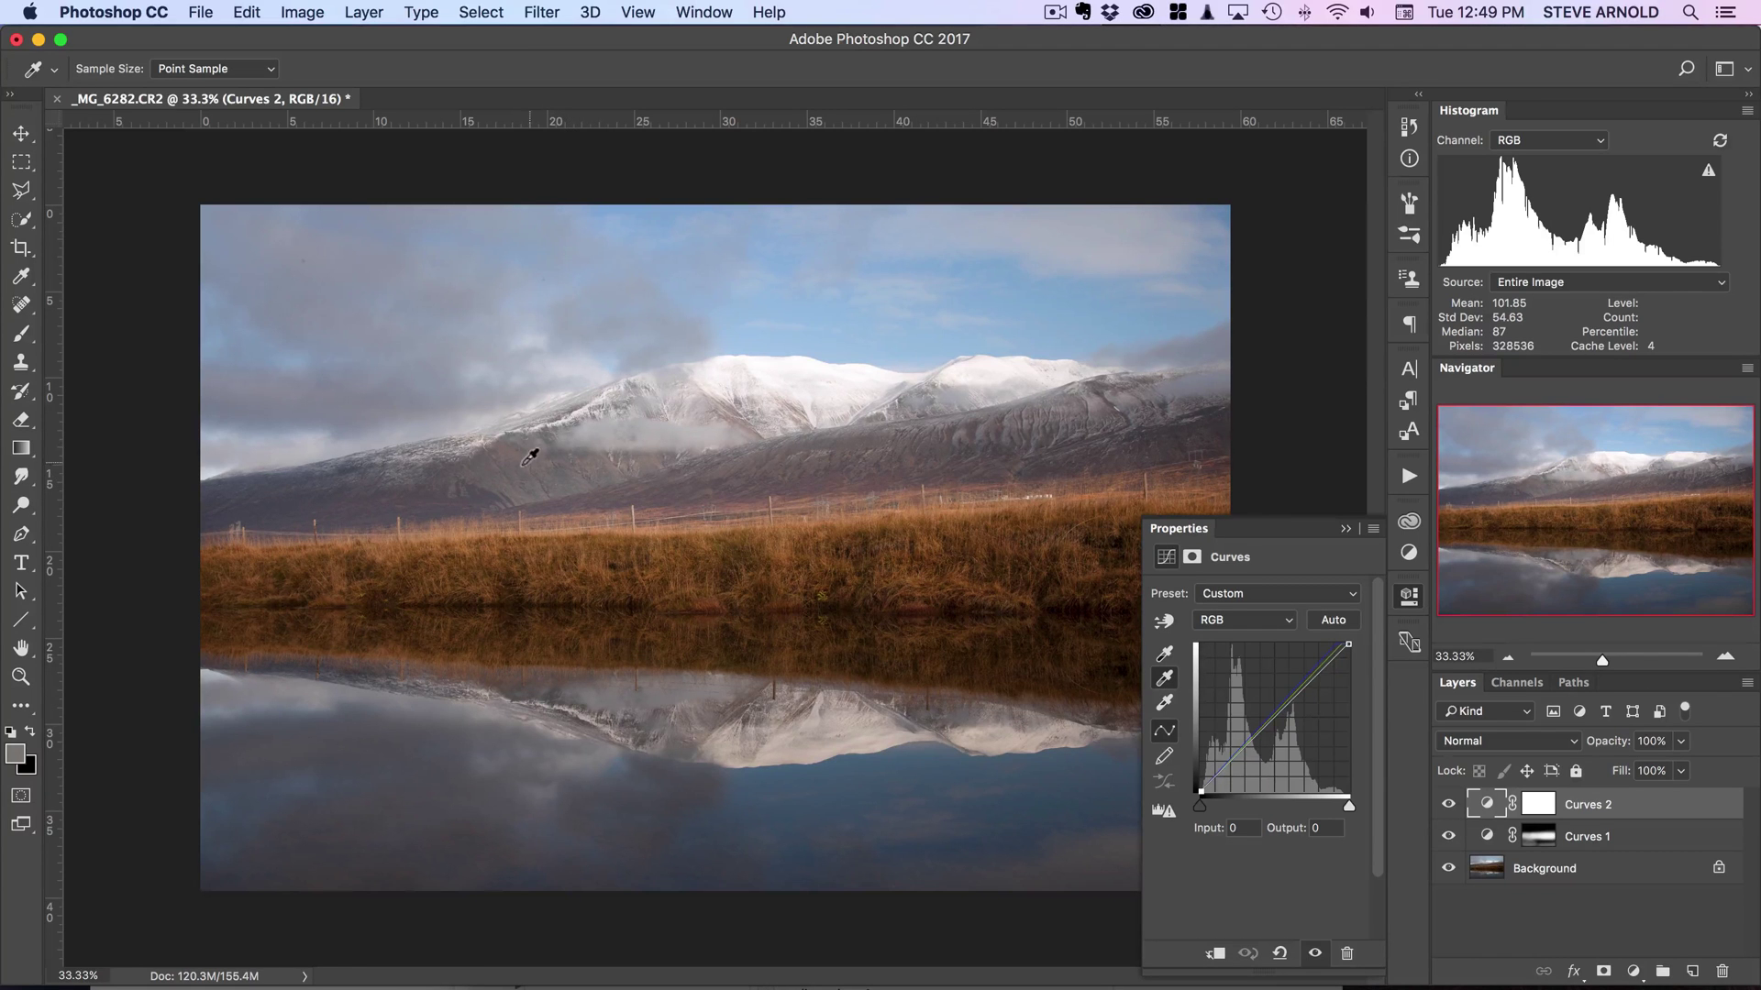
Test grey-point samples on the sky, reflection and snowy mountain, undoing the trial corrections.
click(1202, 378)
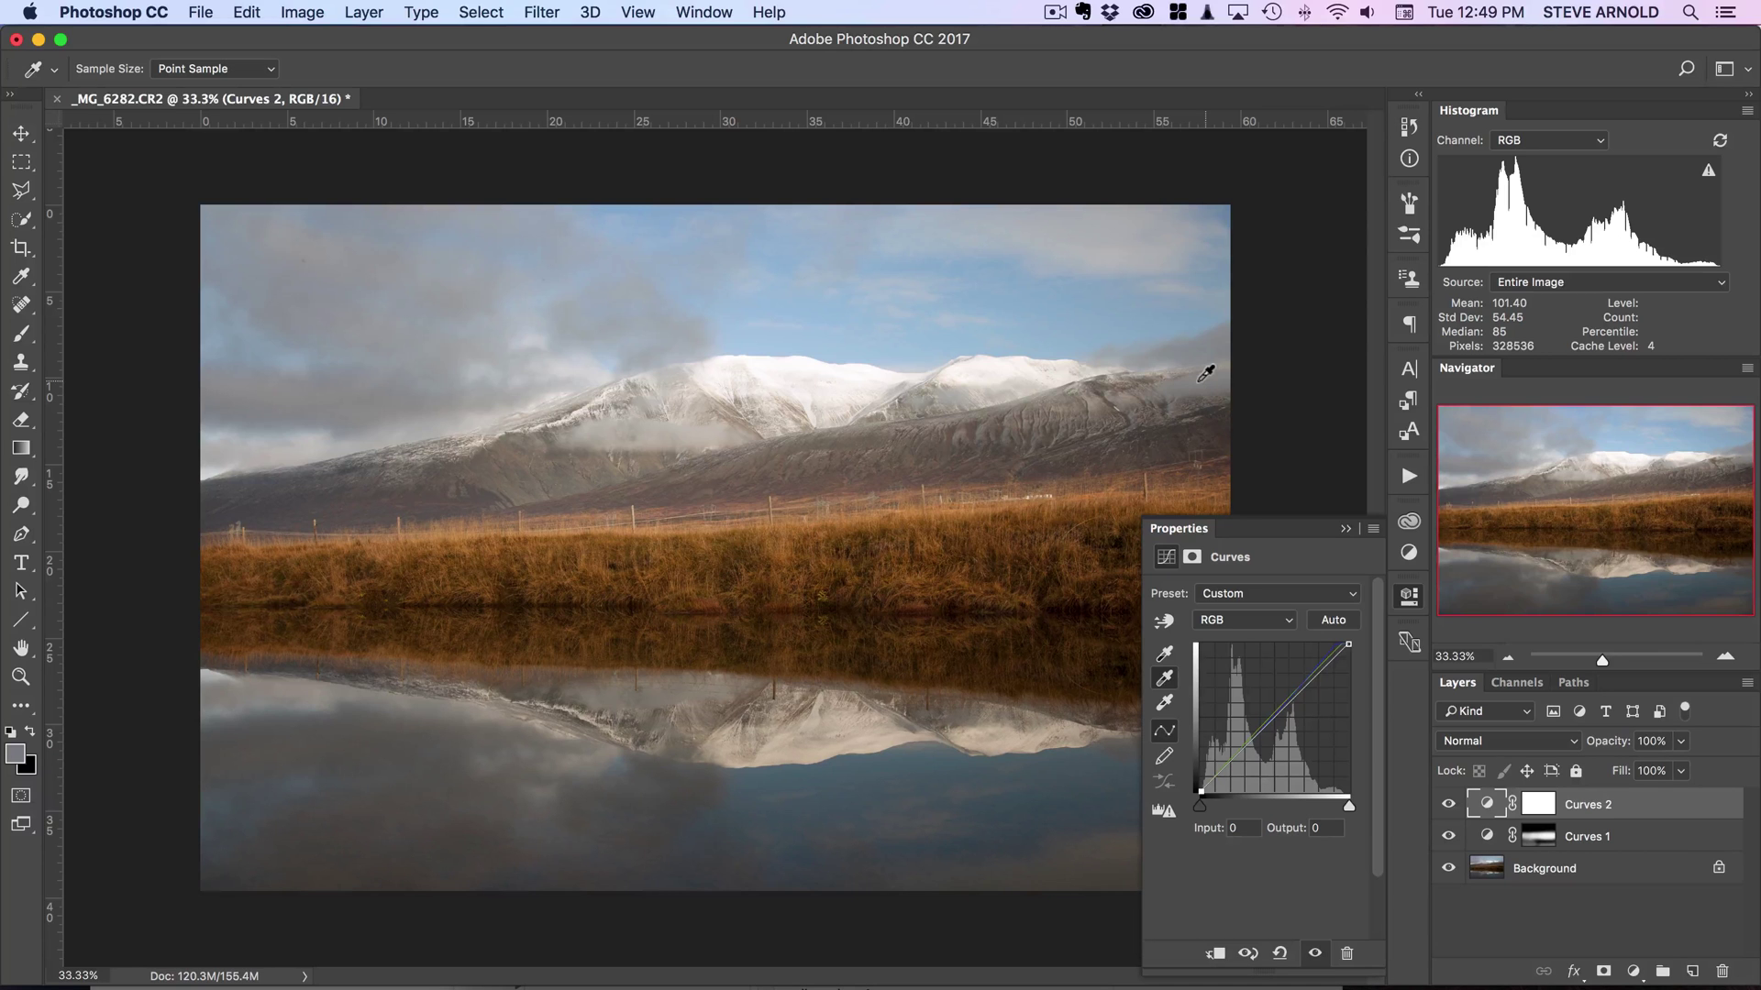
key(super+z)
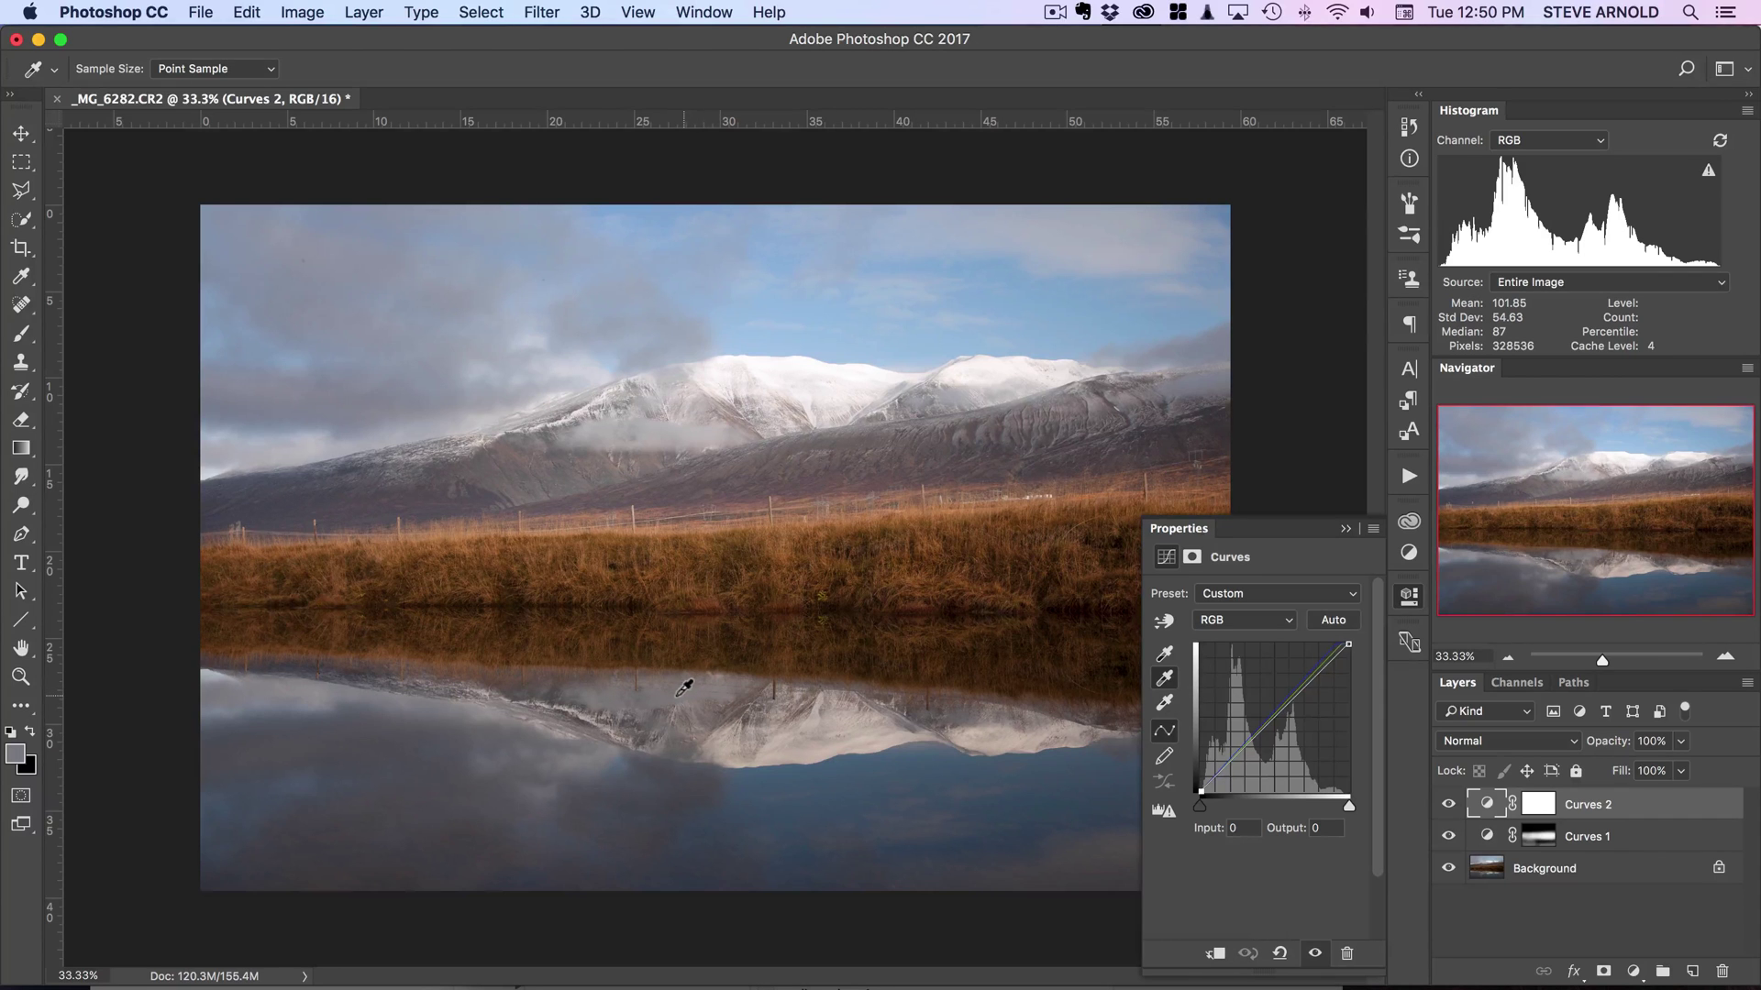
click(680, 693)
click(670, 428)
key(super+z)
key(b)
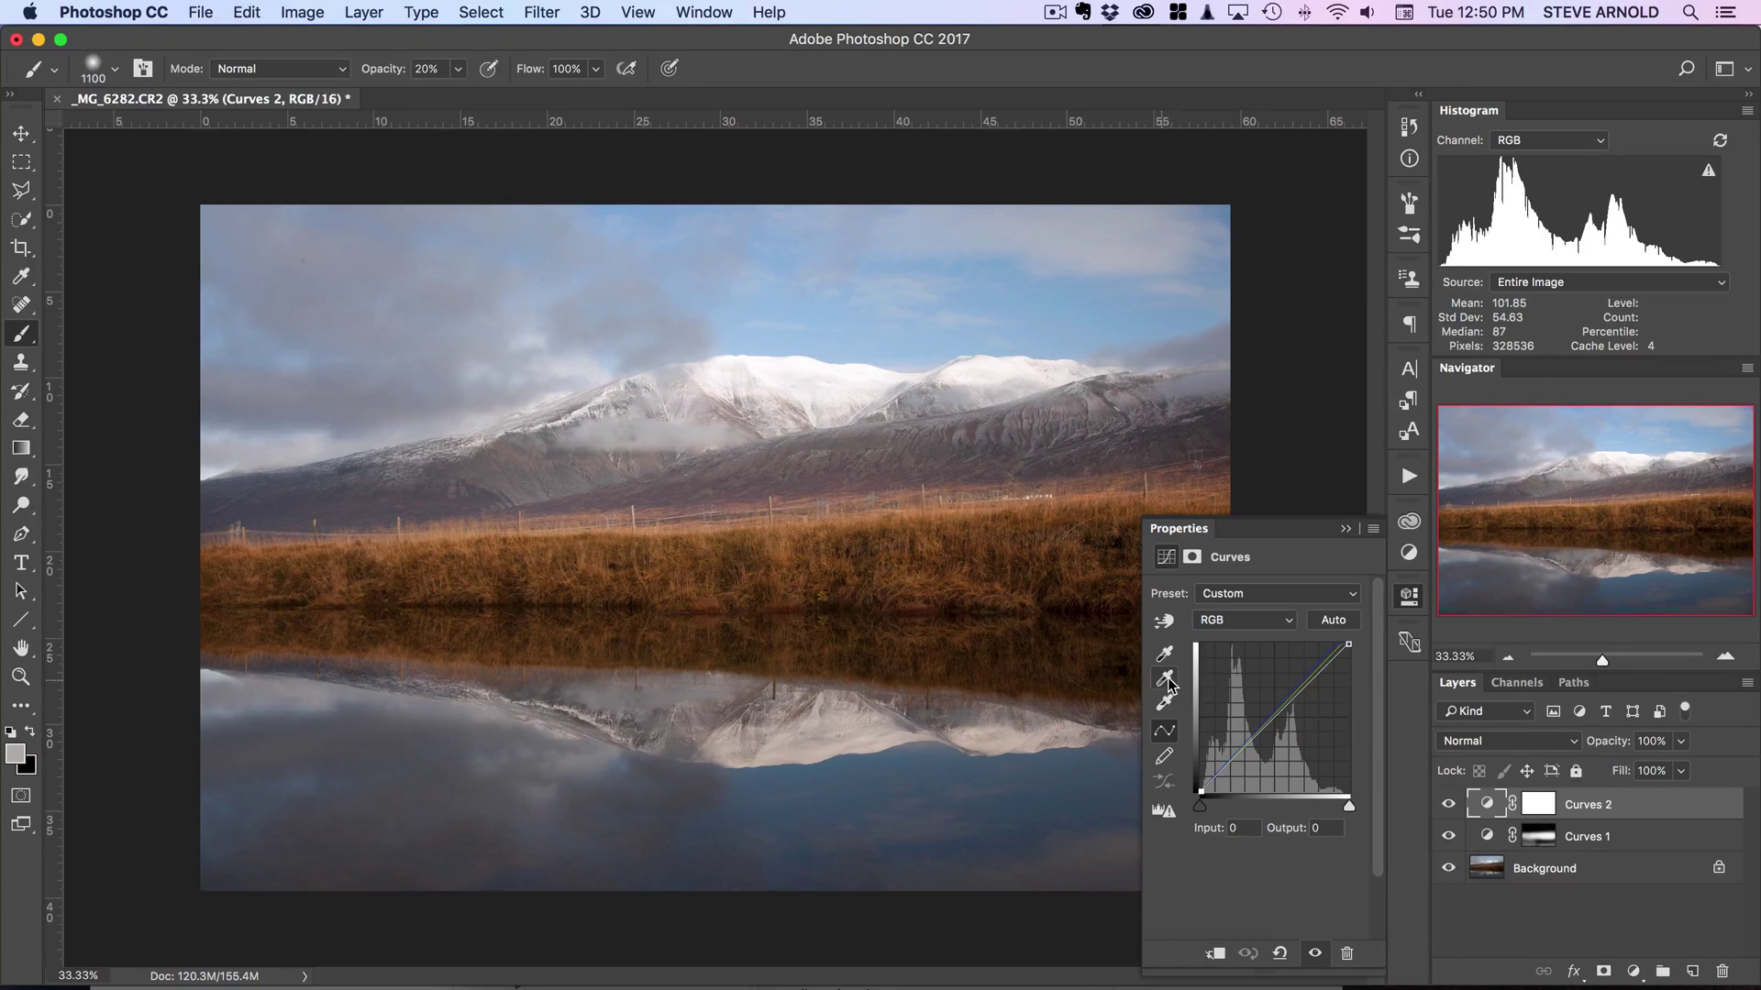
Close the Curves properties, toggle Curves 2 to compare, then reopen and close its settings.
click(1409, 597)
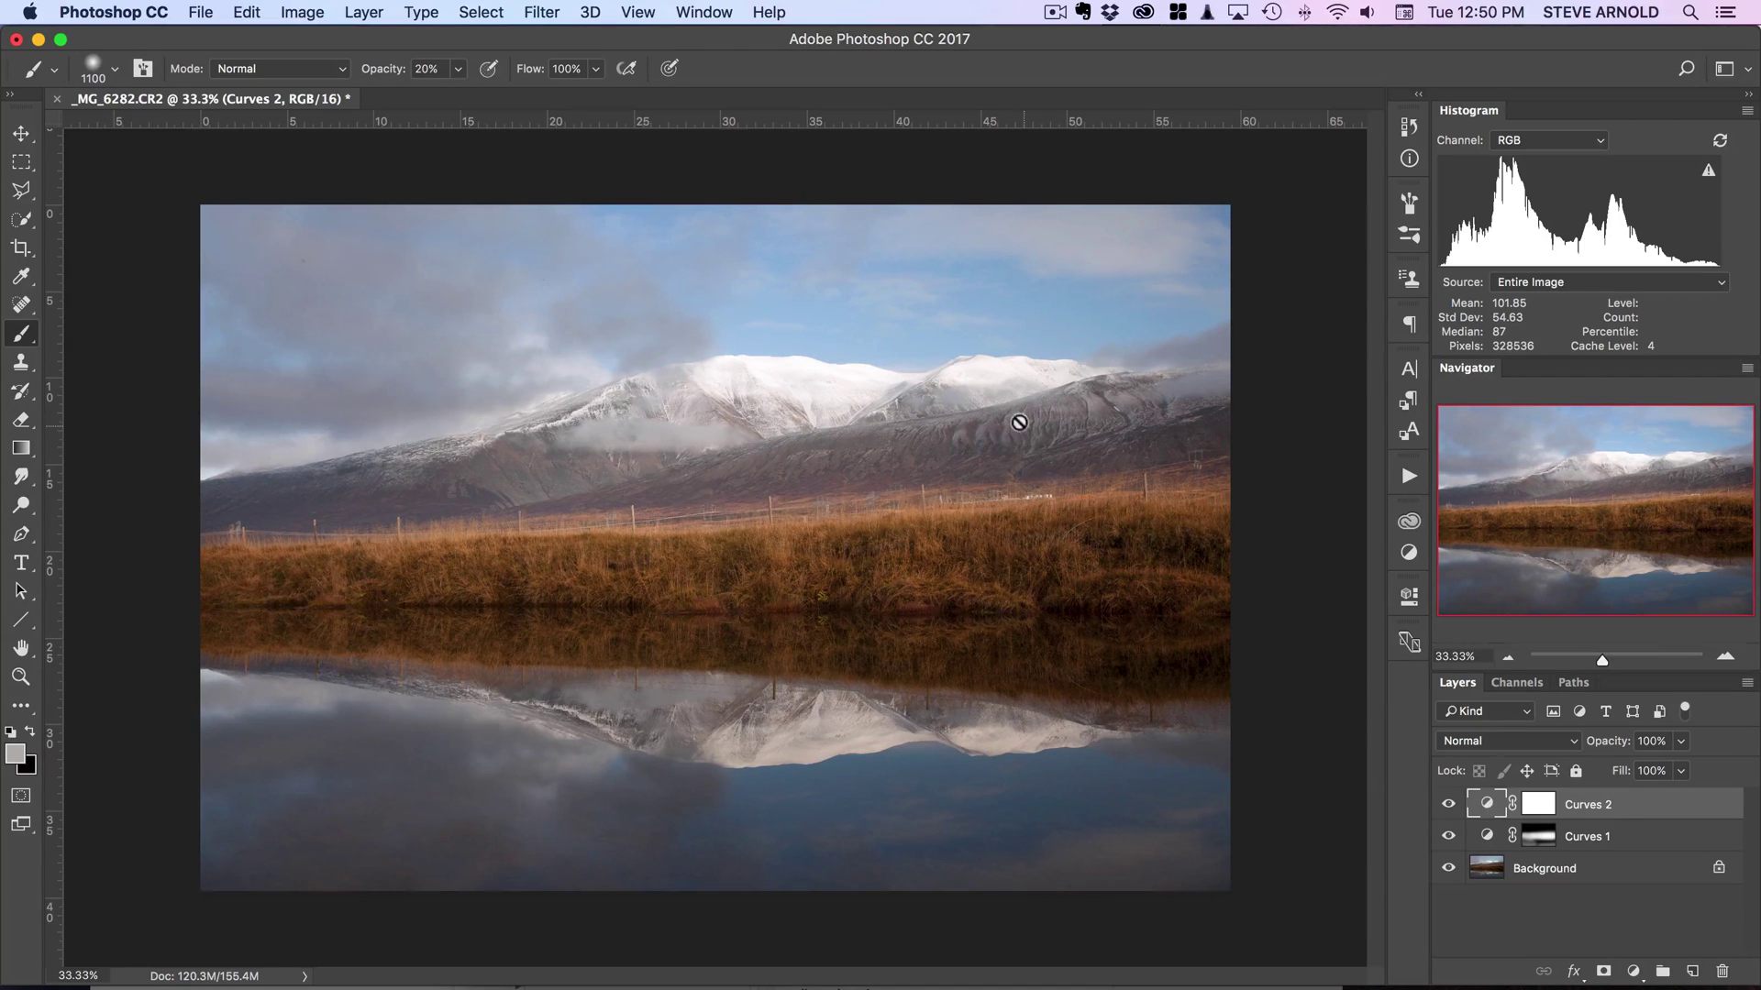
click(1447, 804)
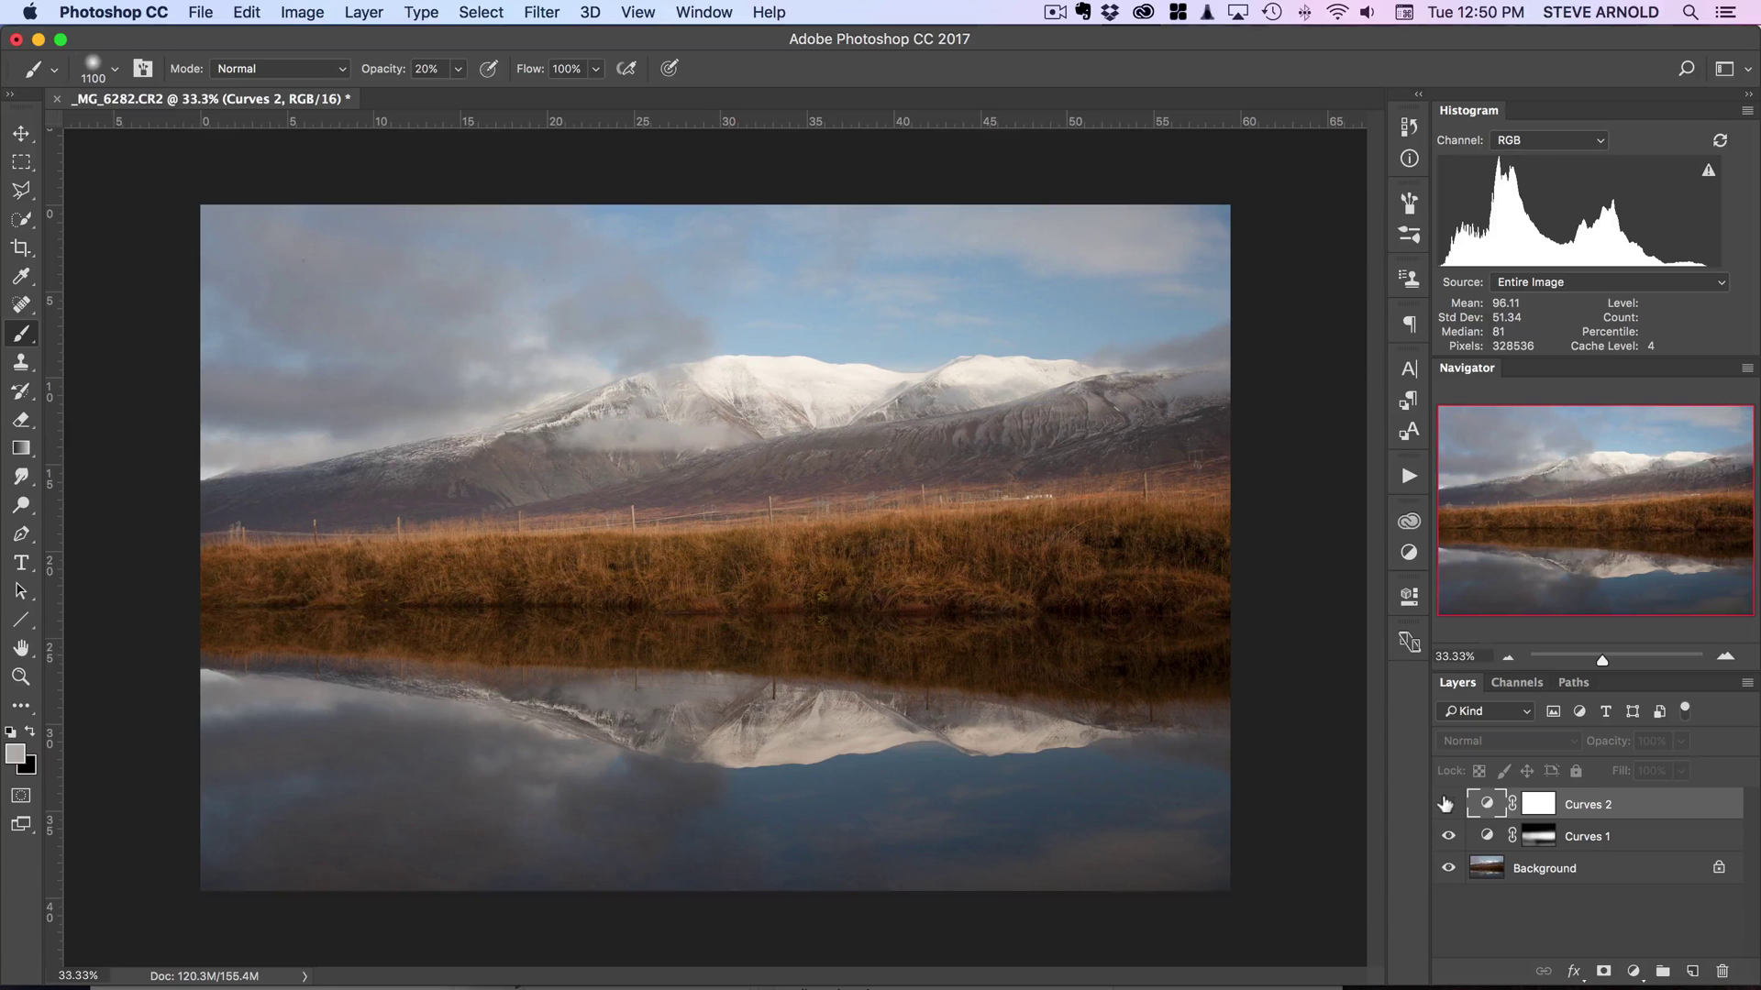
click(1447, 804)
click(1446, 805)
click(1447, 804)
click(1447, 804)
click(1447, 804)
double_click(1483, 804)
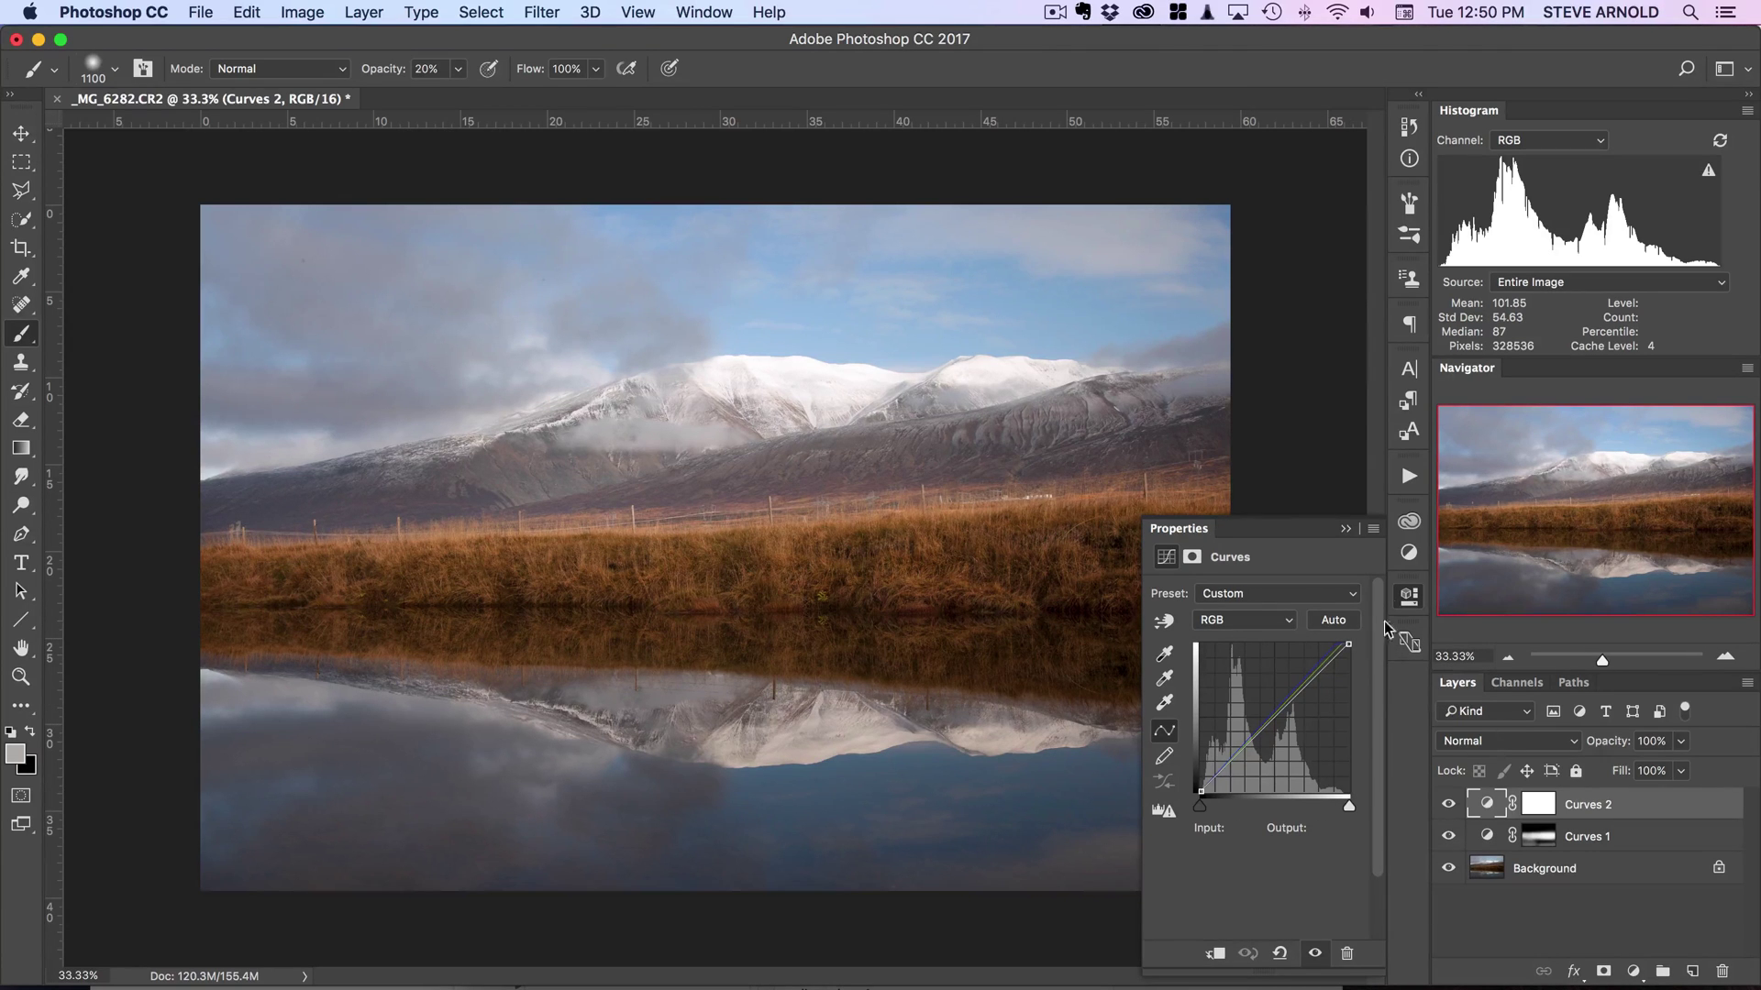
click(1410, 598)
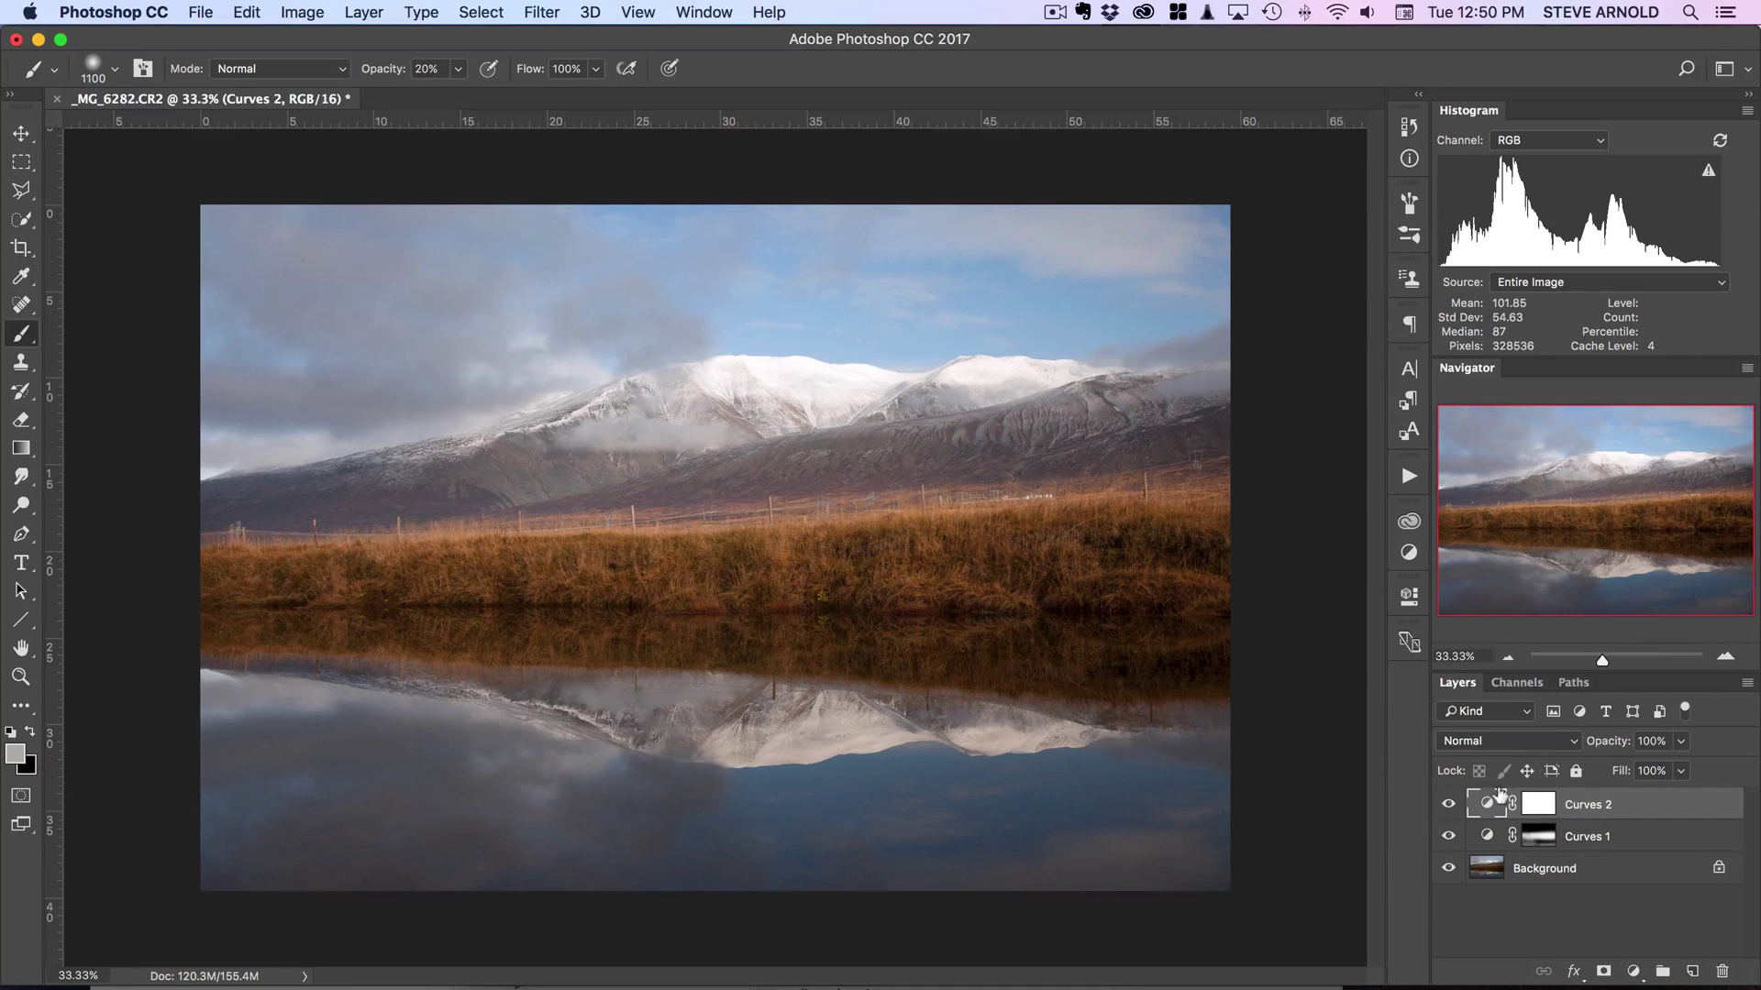
Set Curves 2 to the Color blend mode and toggle its visibility to compare.
click(1576, 741)
scroll(1509, 802, down, 5)
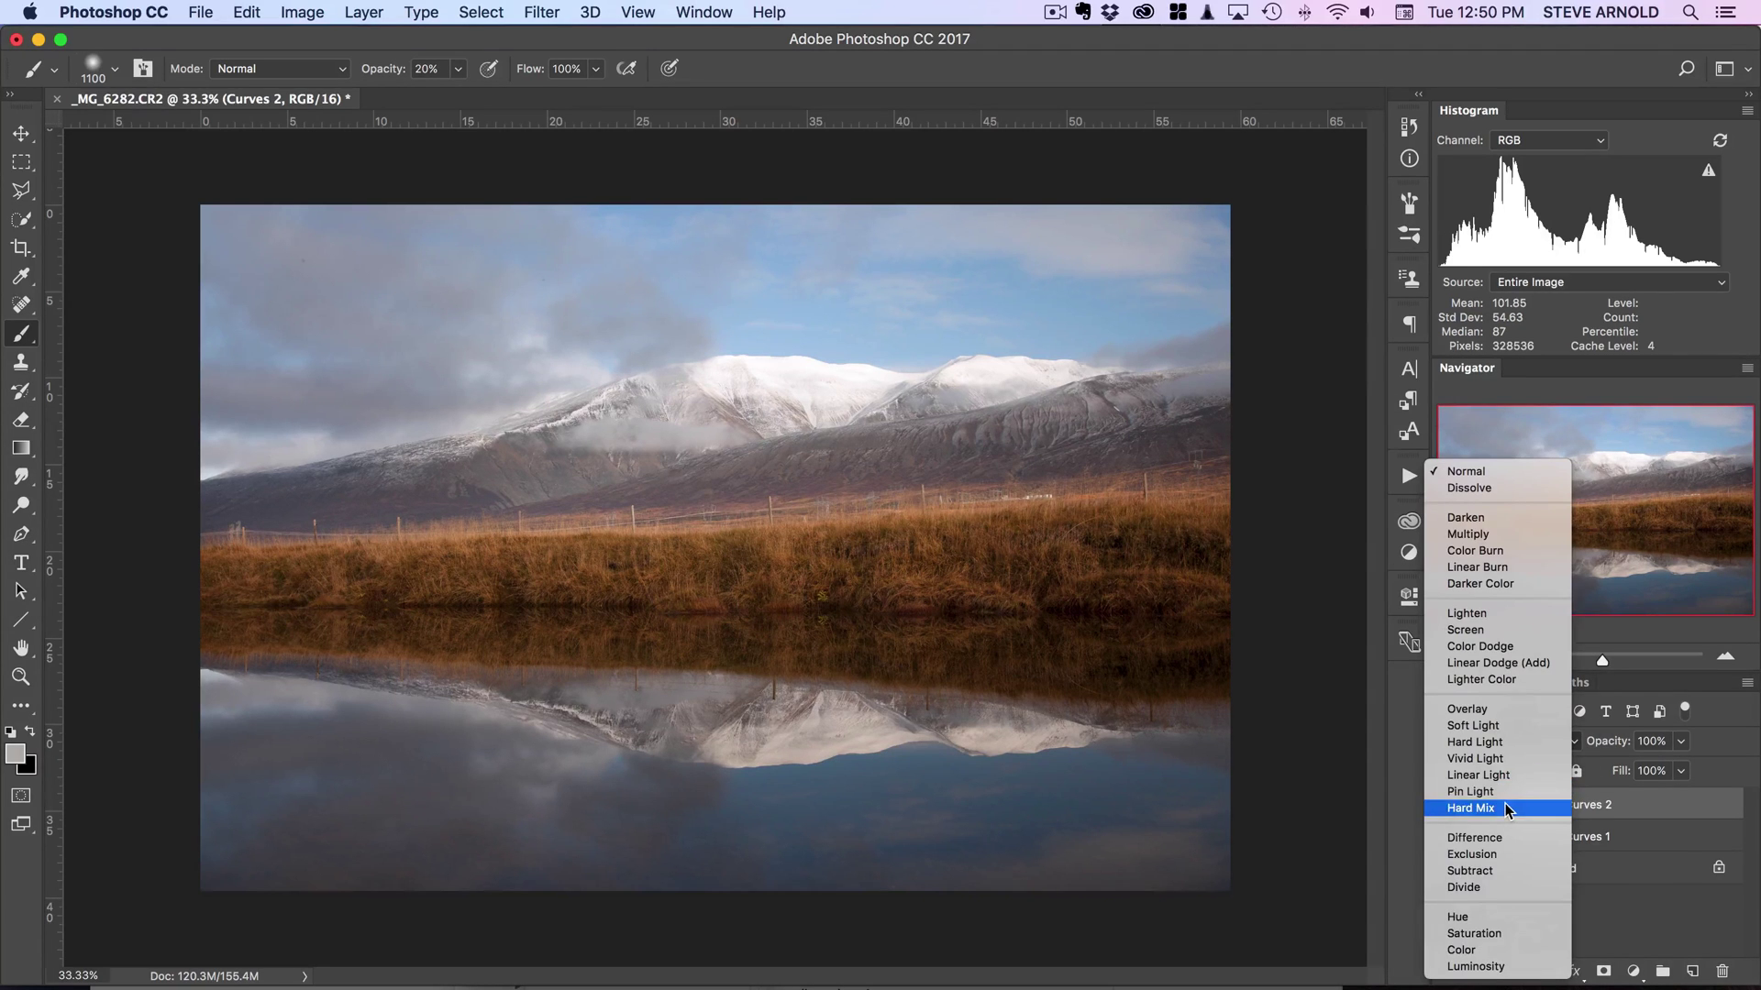
click(1461, 950)
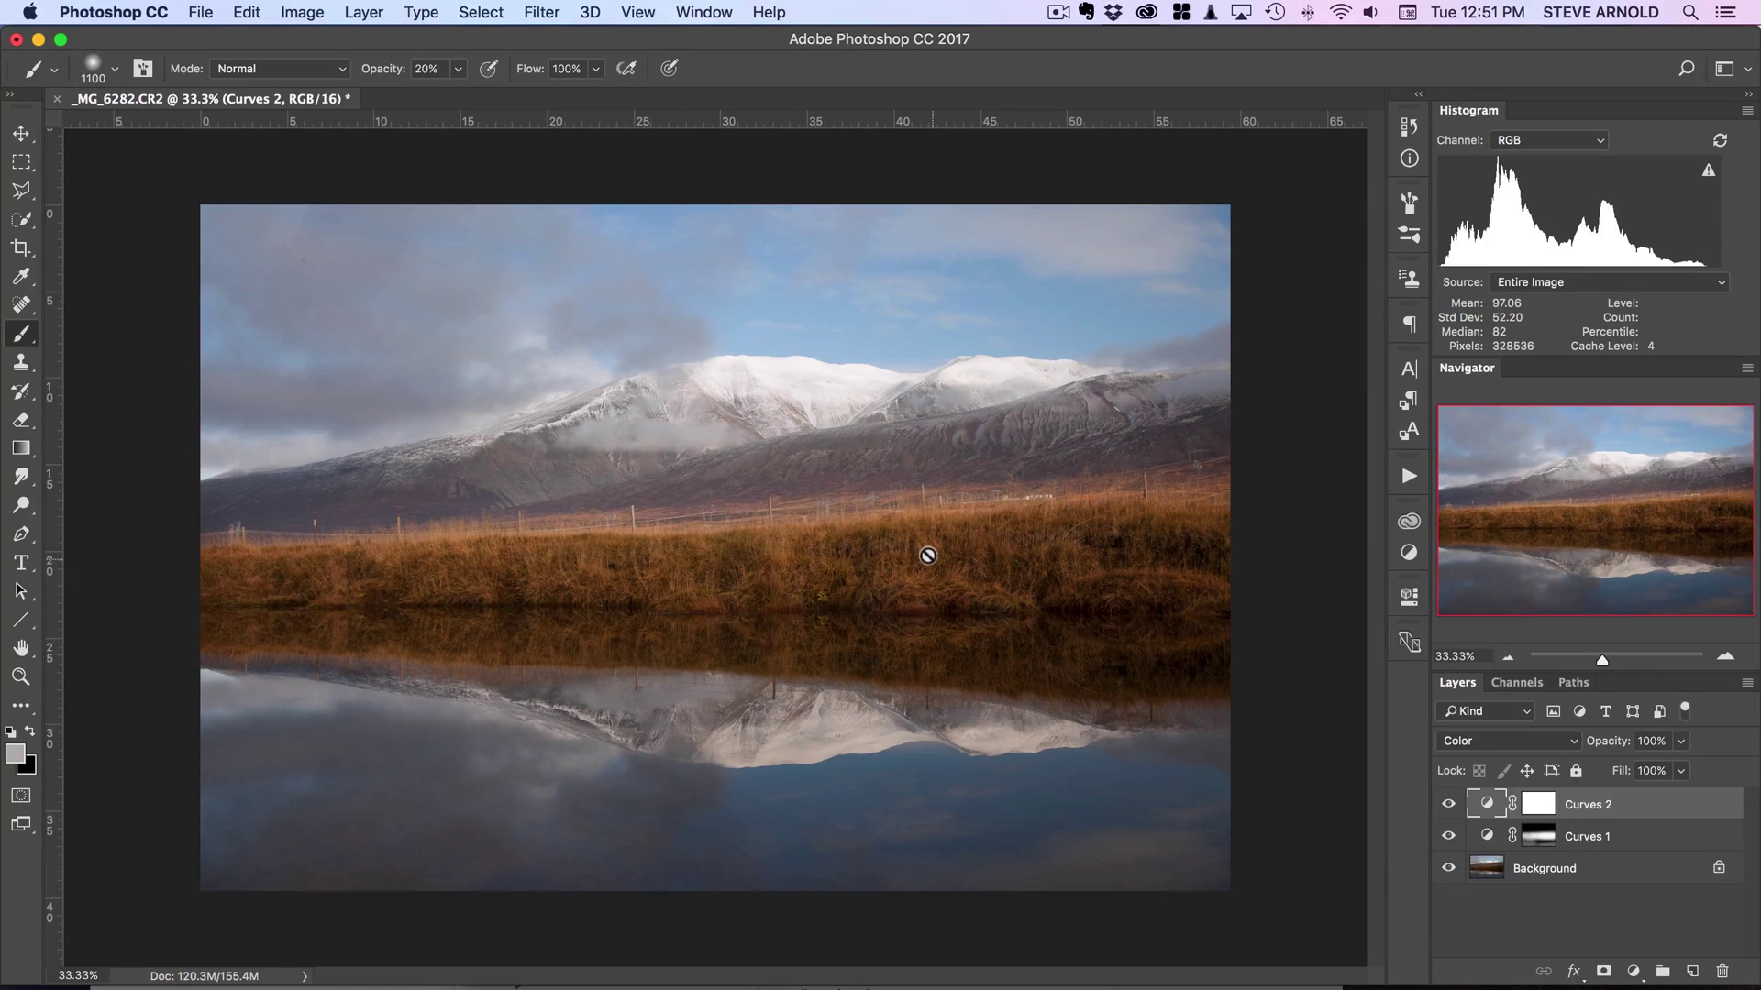
click(1447, 804)
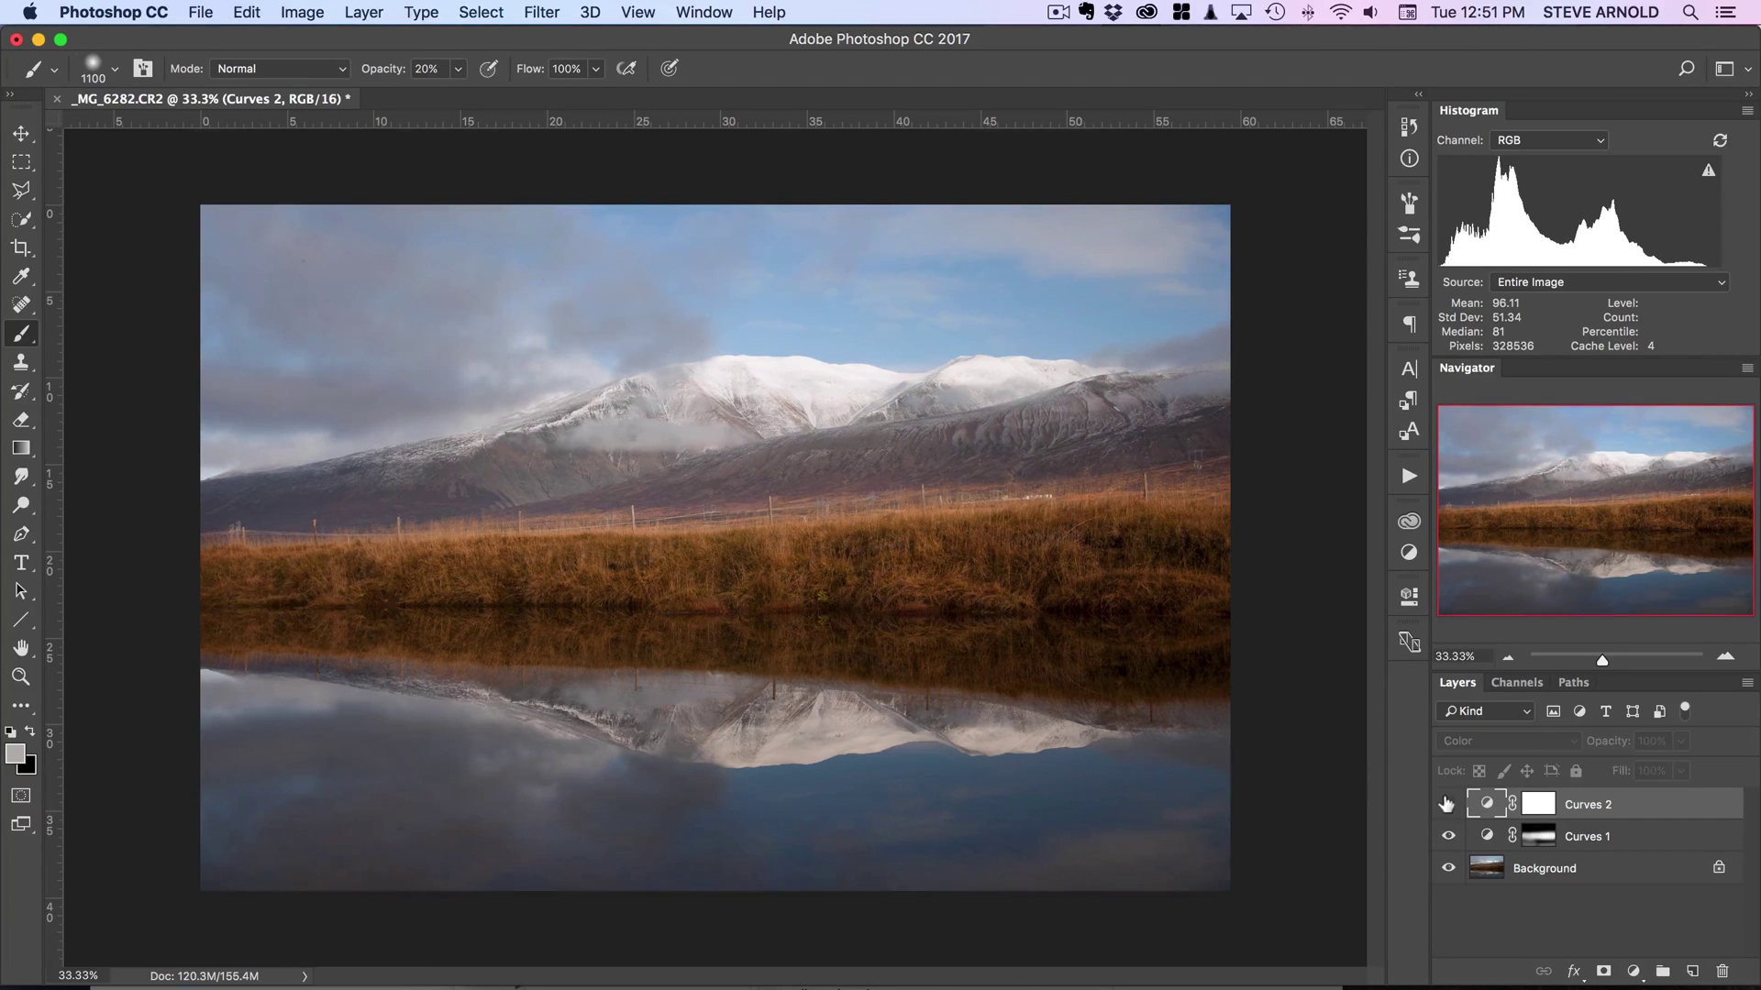
click(1447, 804)
click(1446, 804)
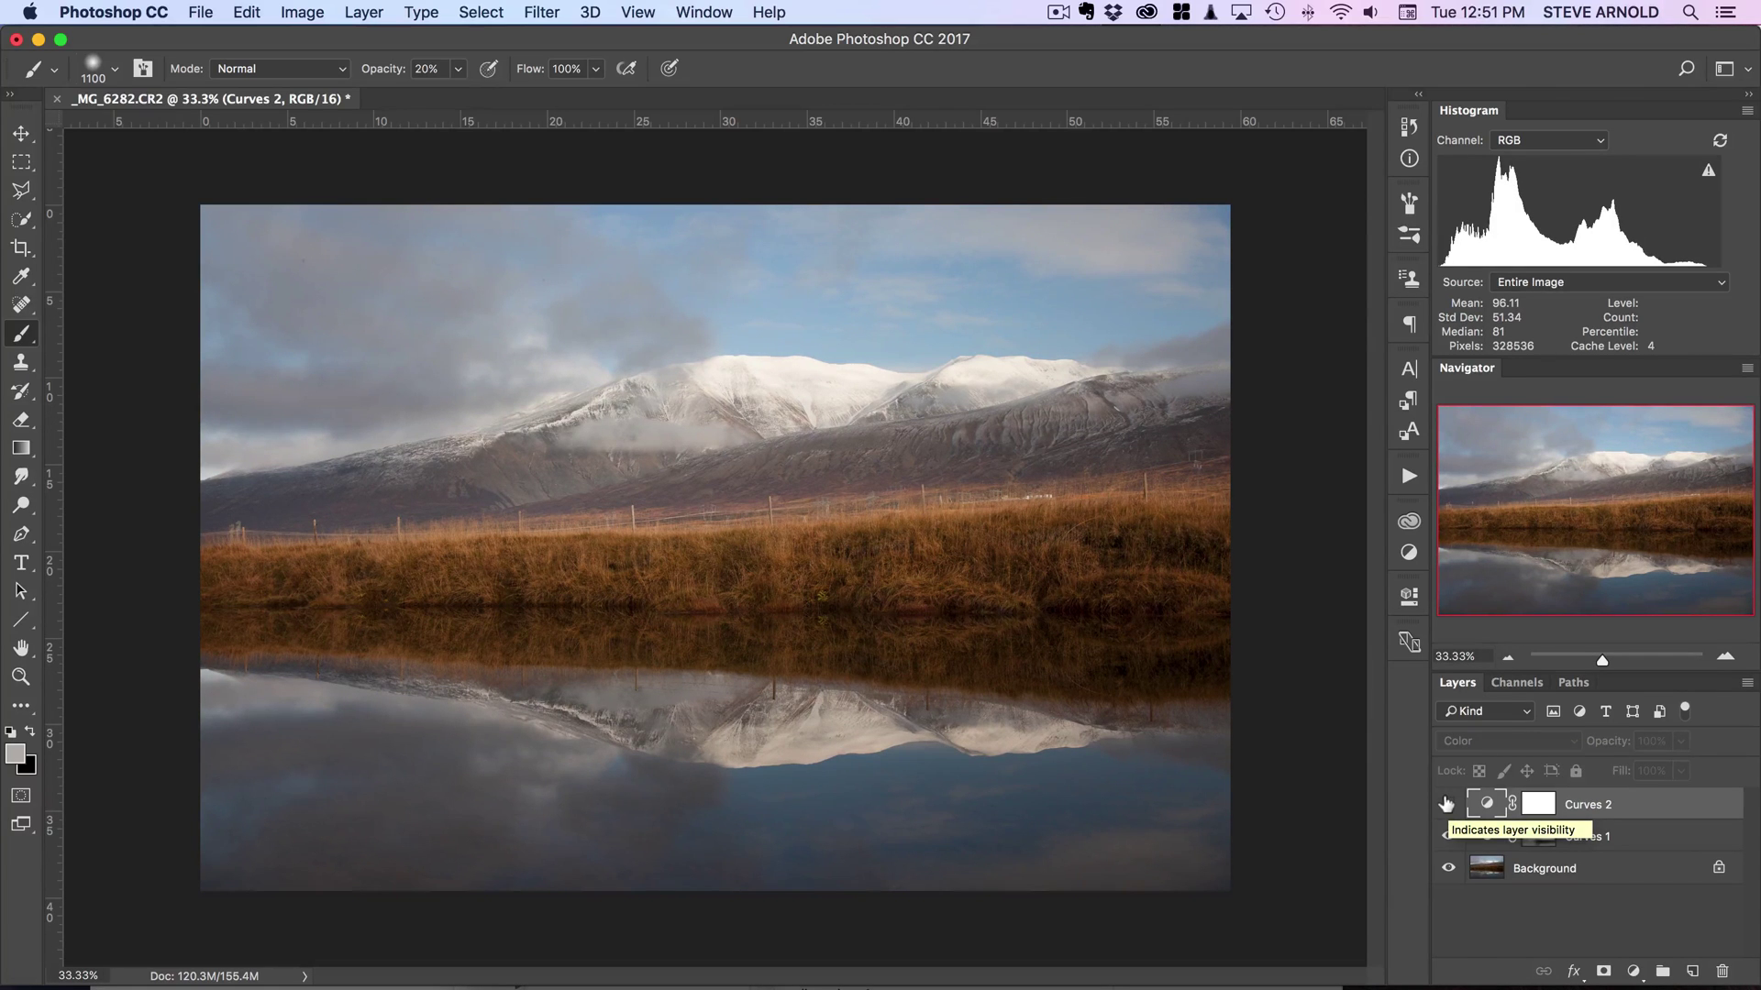
click(1446, 804)
click(1447, 804)
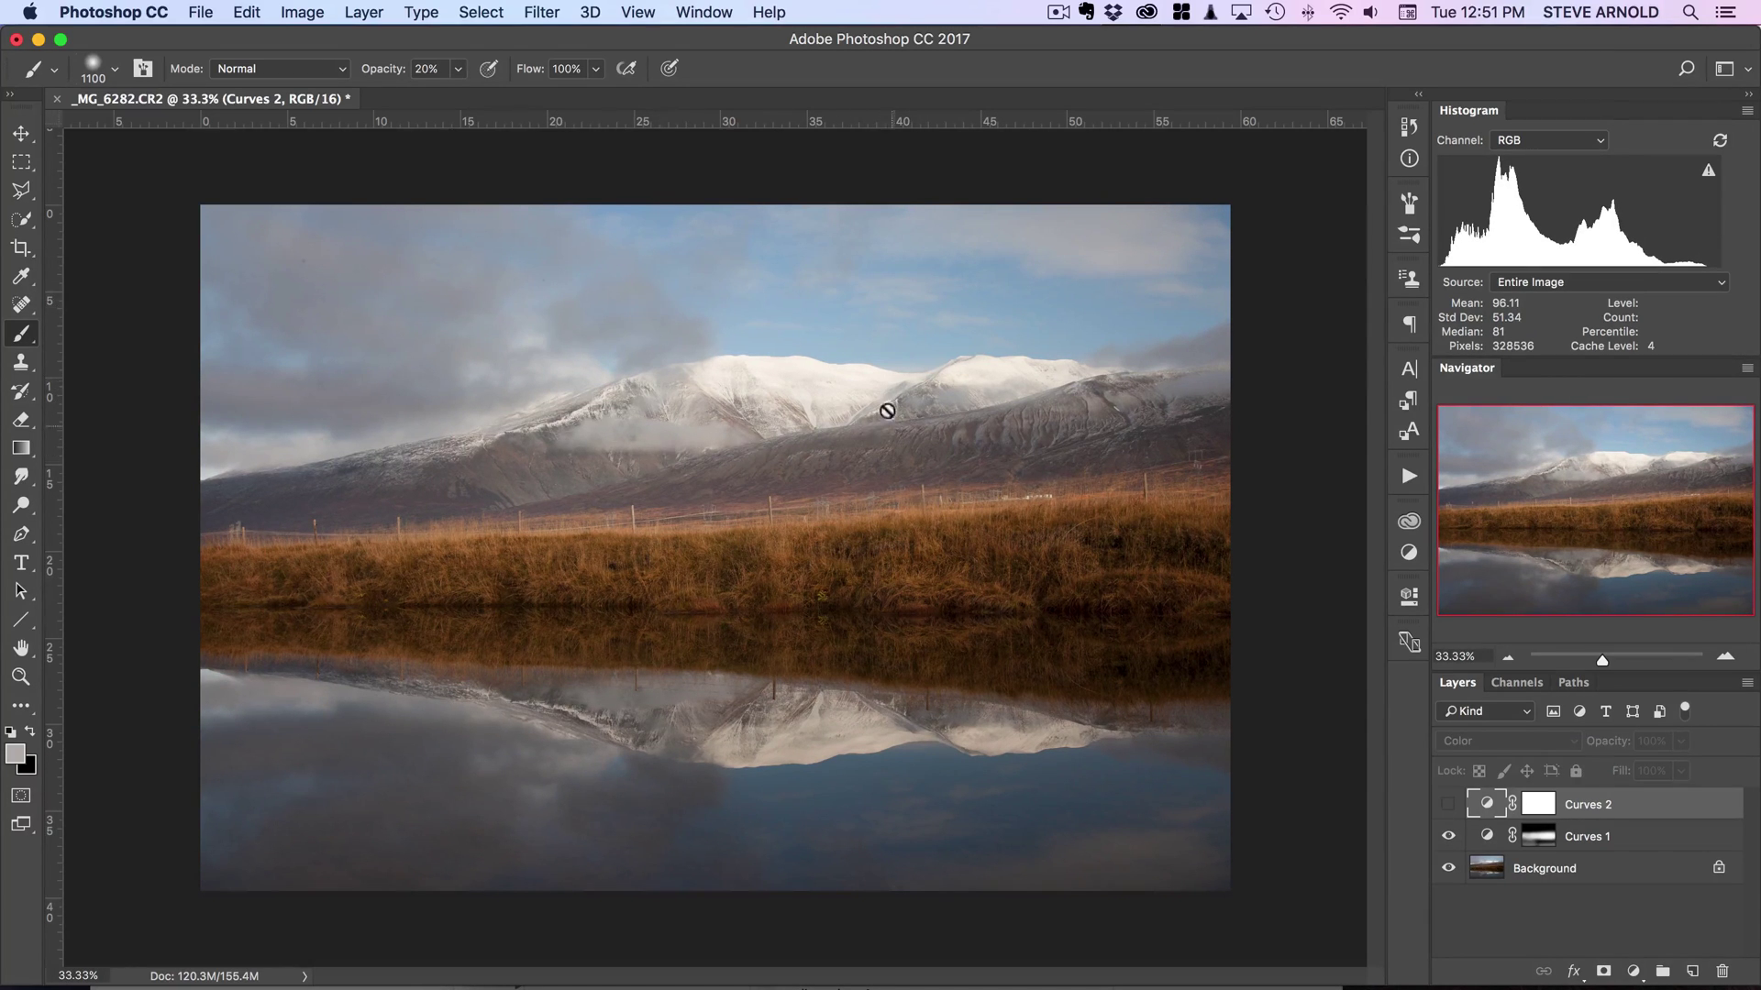
click(1448, 803)
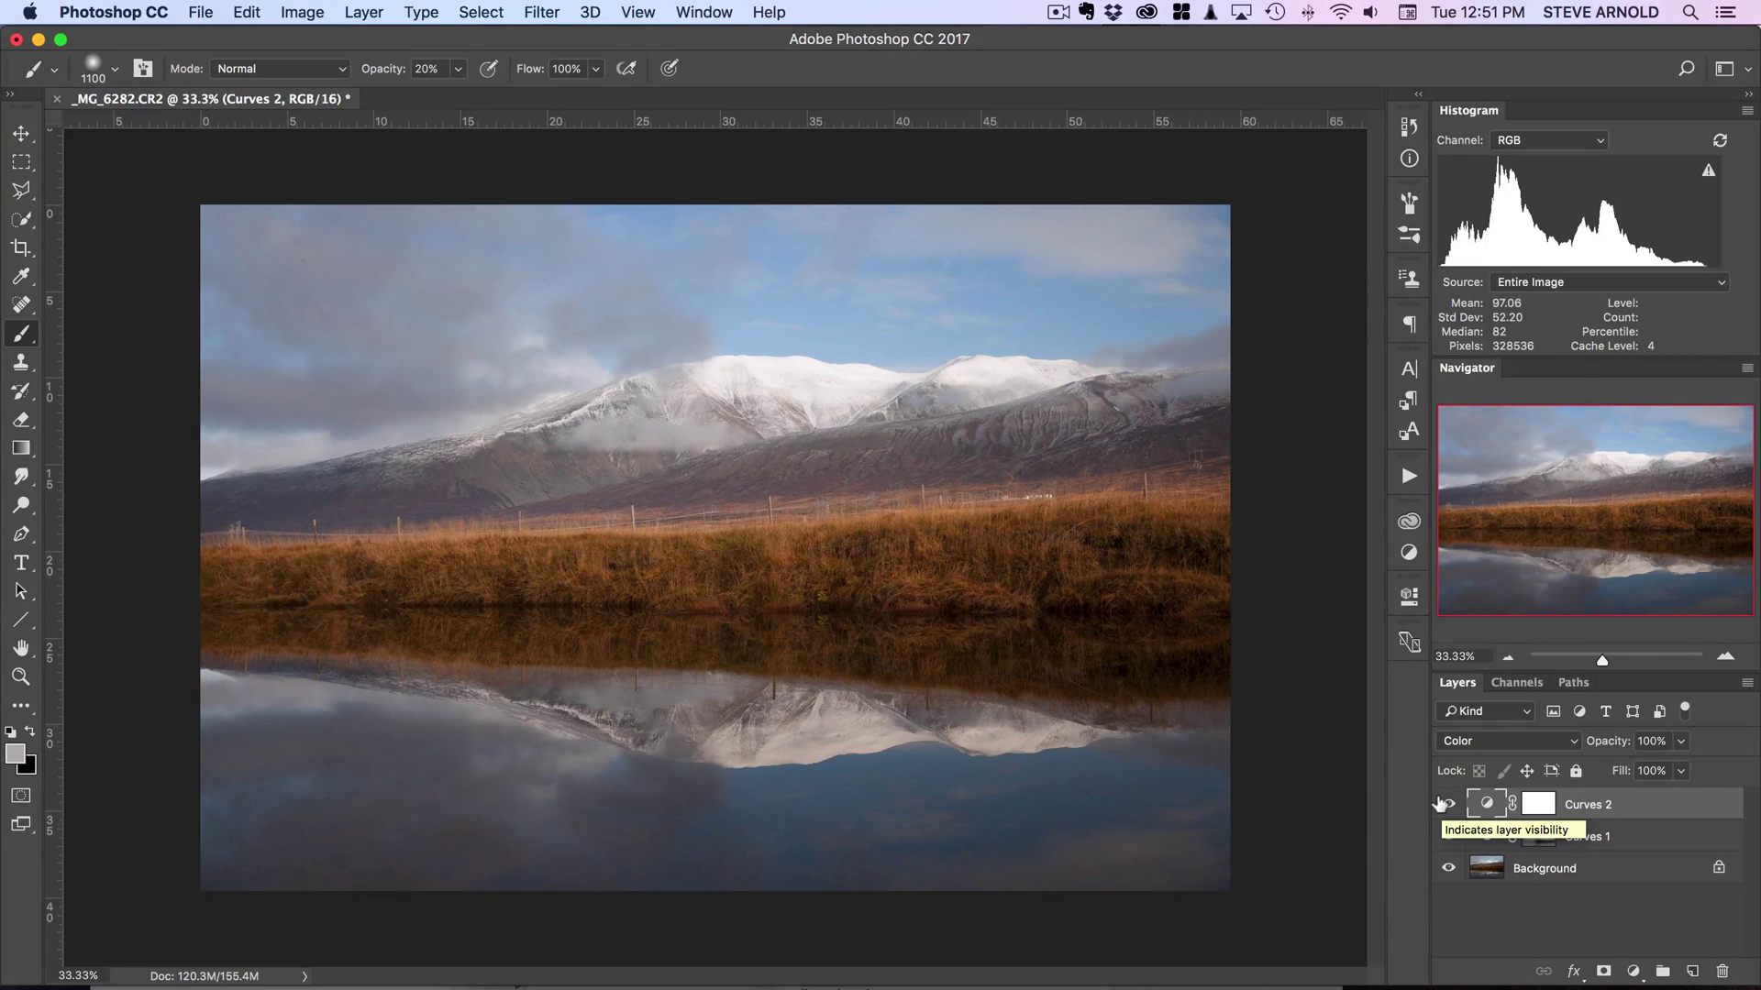
click(1447, 805)
click(1447, 804)
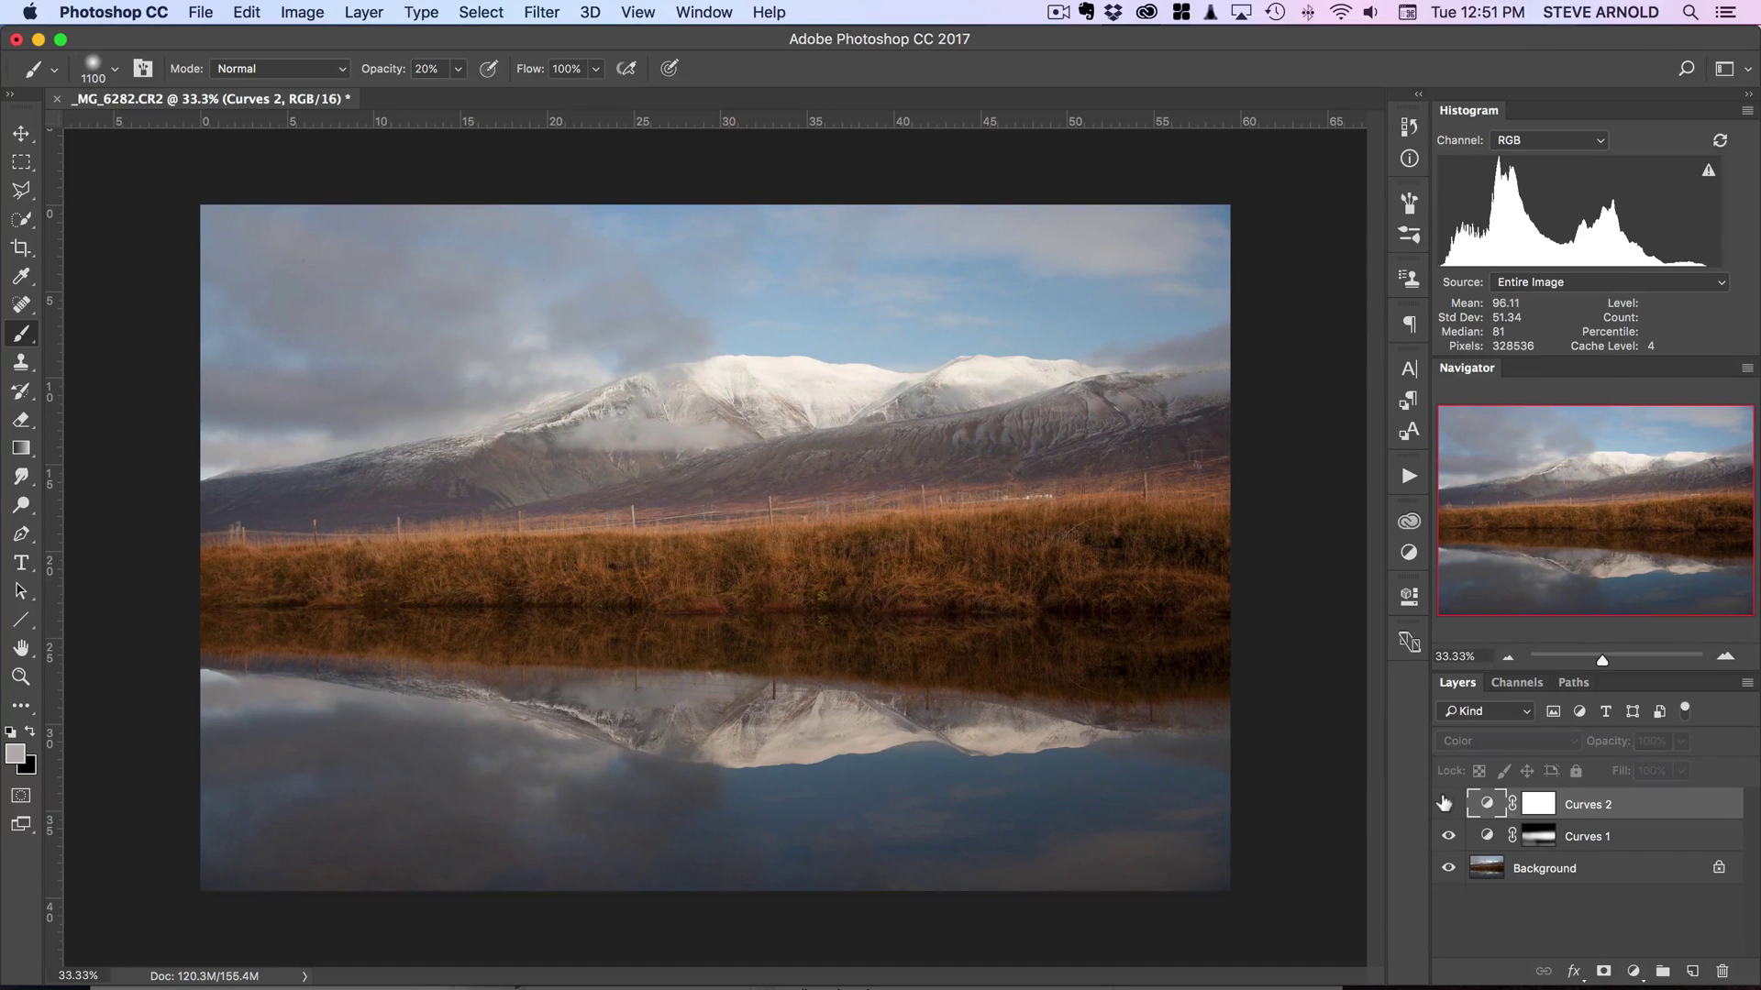
Compare Curves 2 in Normal mode, then switch its blend mode back to Color.
click(1522, 741)
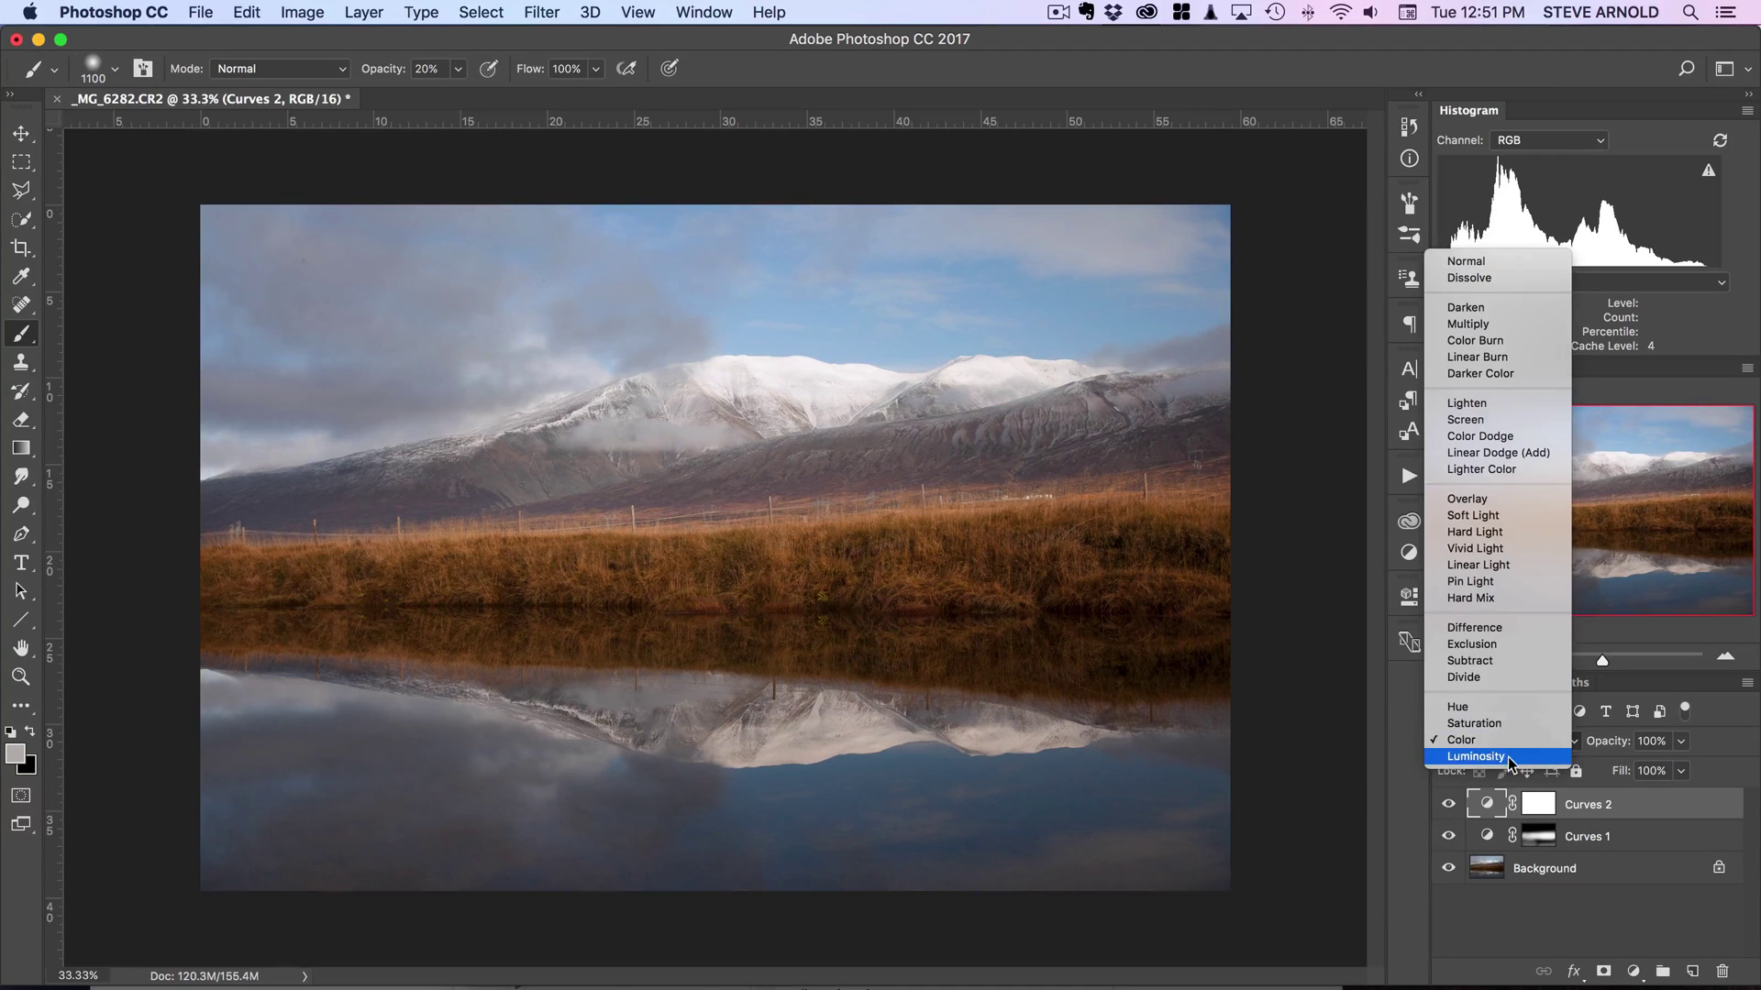
click(1489, 259)
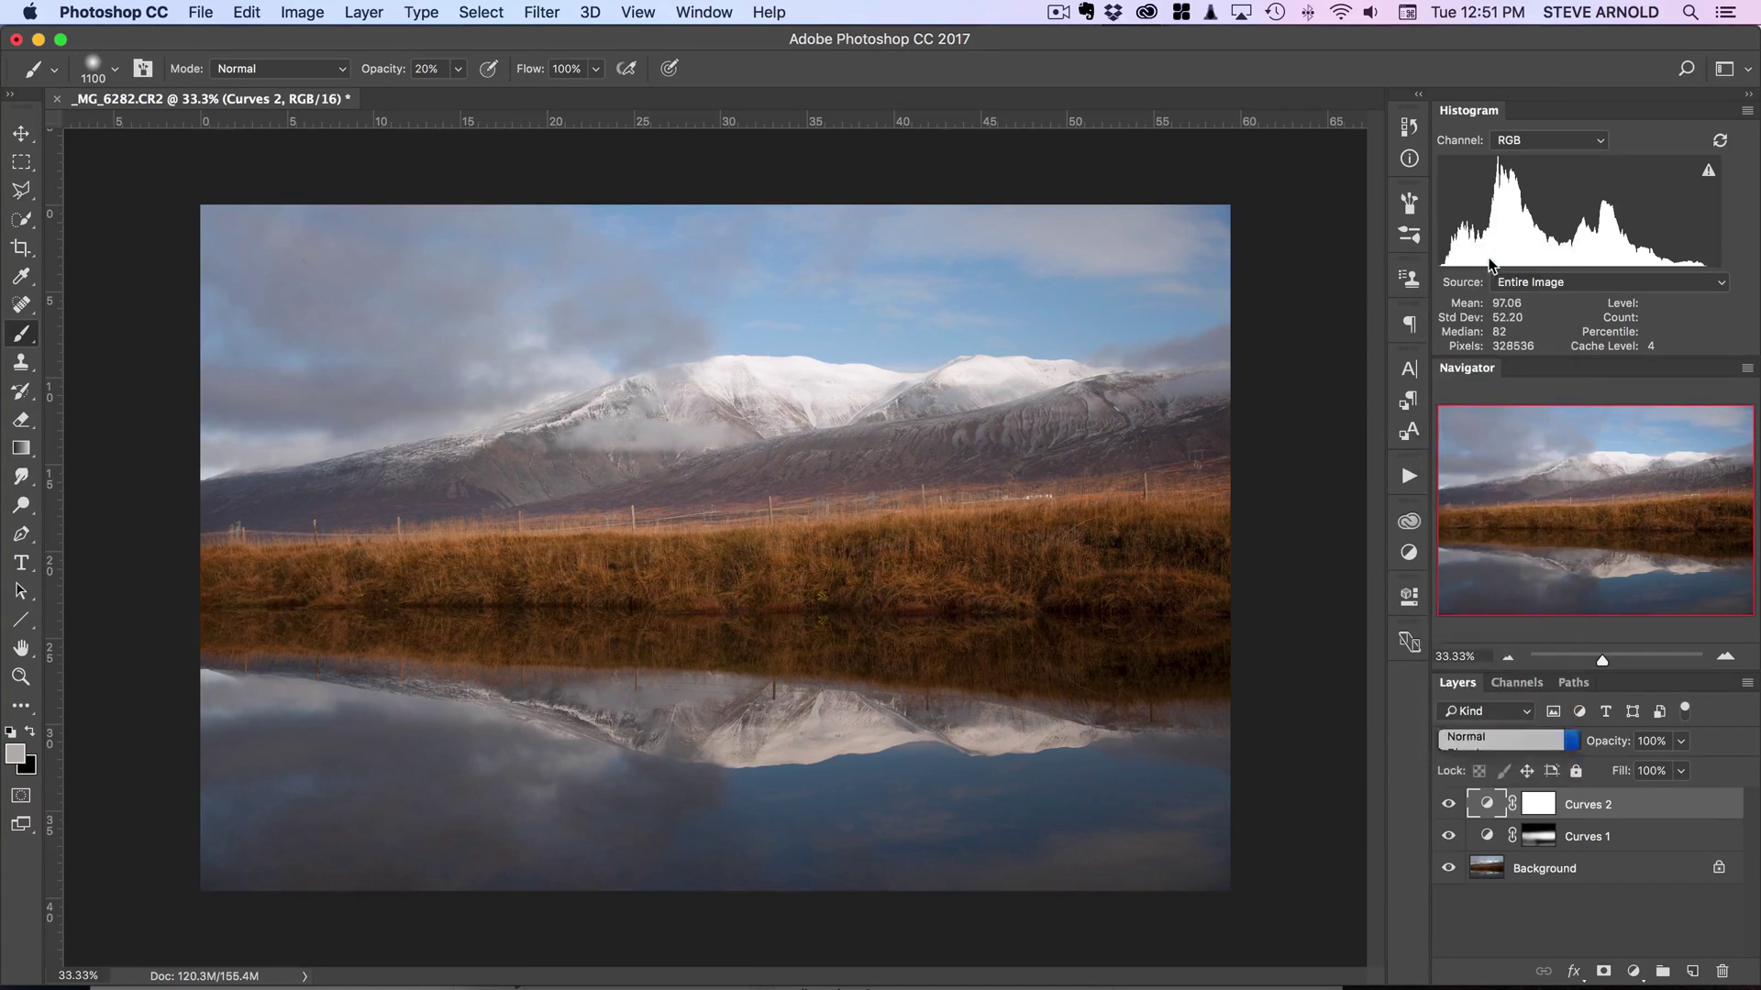
click(1447, 805)
click(1448, 804)
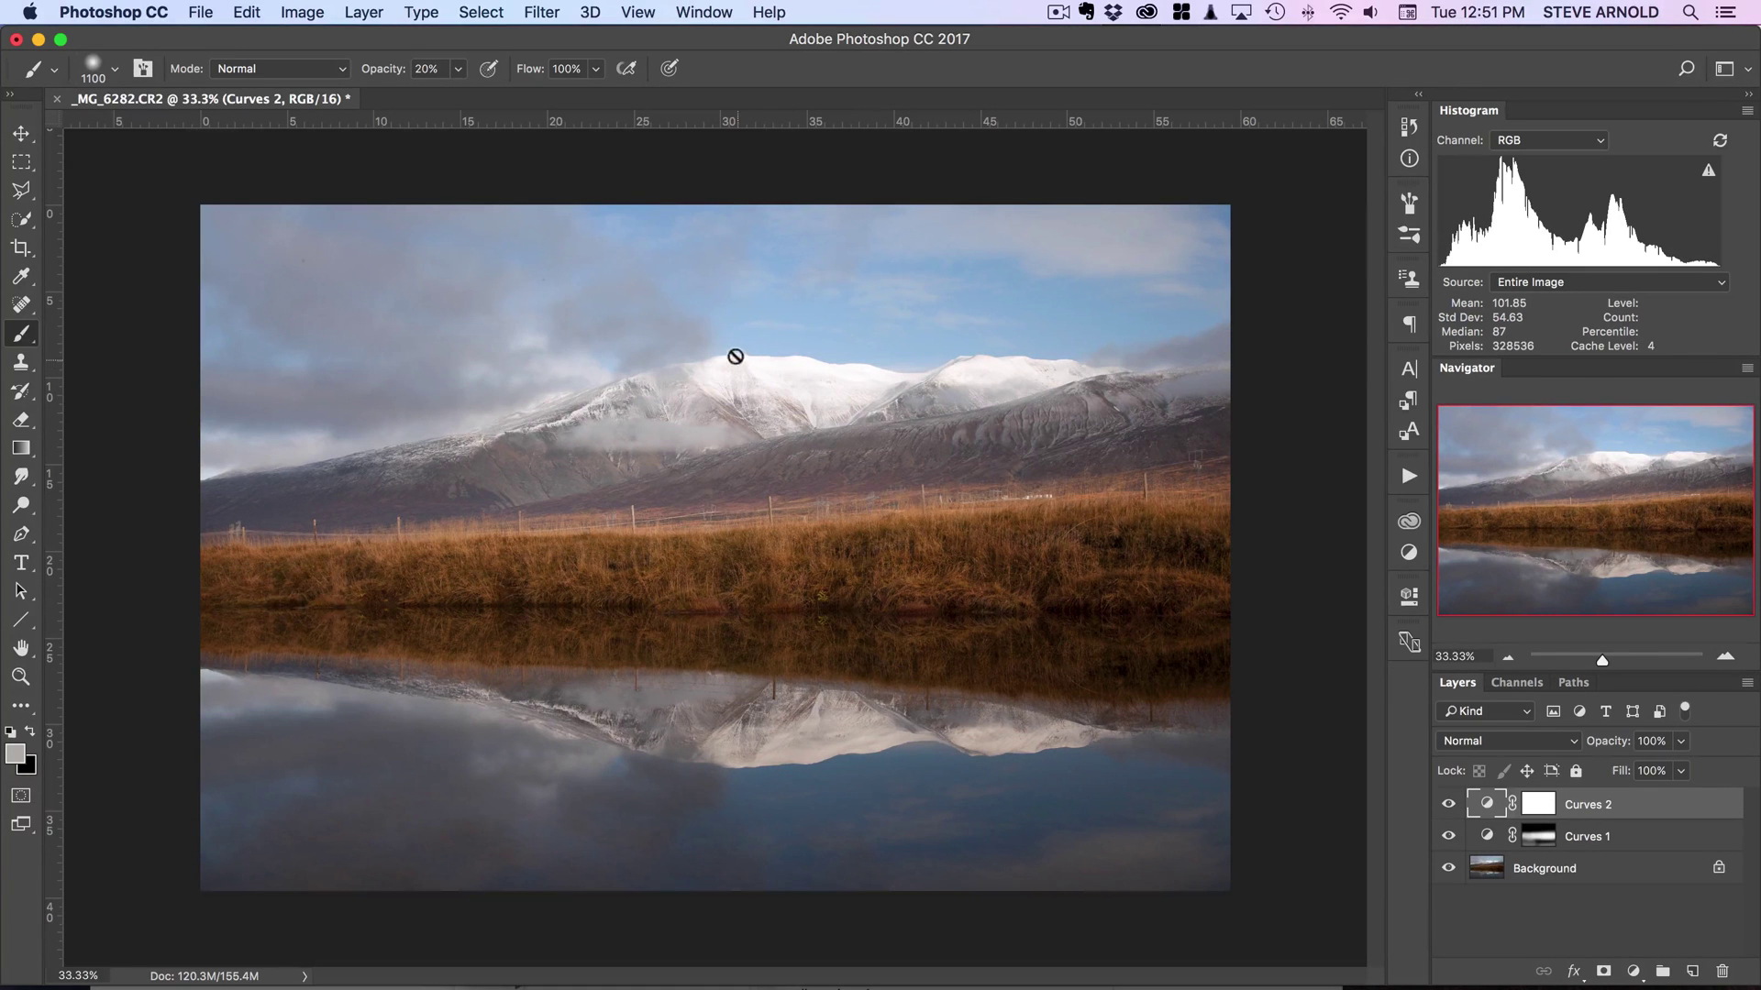
click(1447, 804)
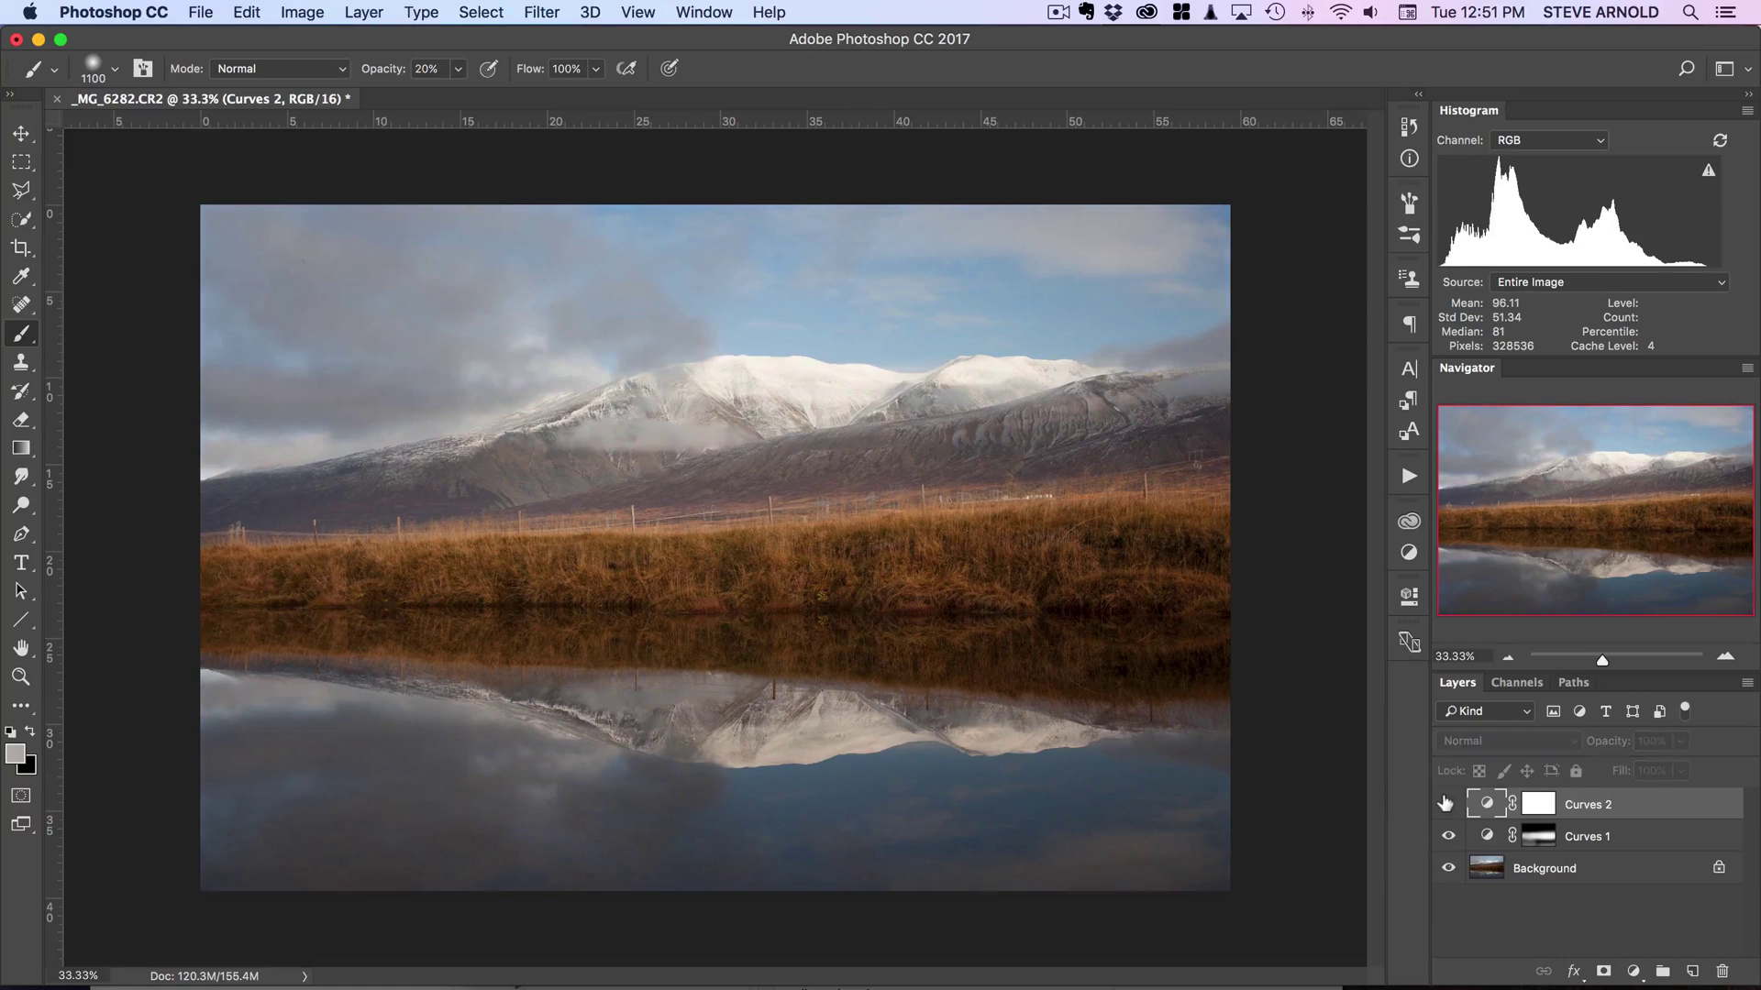
click(1447, 804)
click(1447, 804)
click(1447, 804)
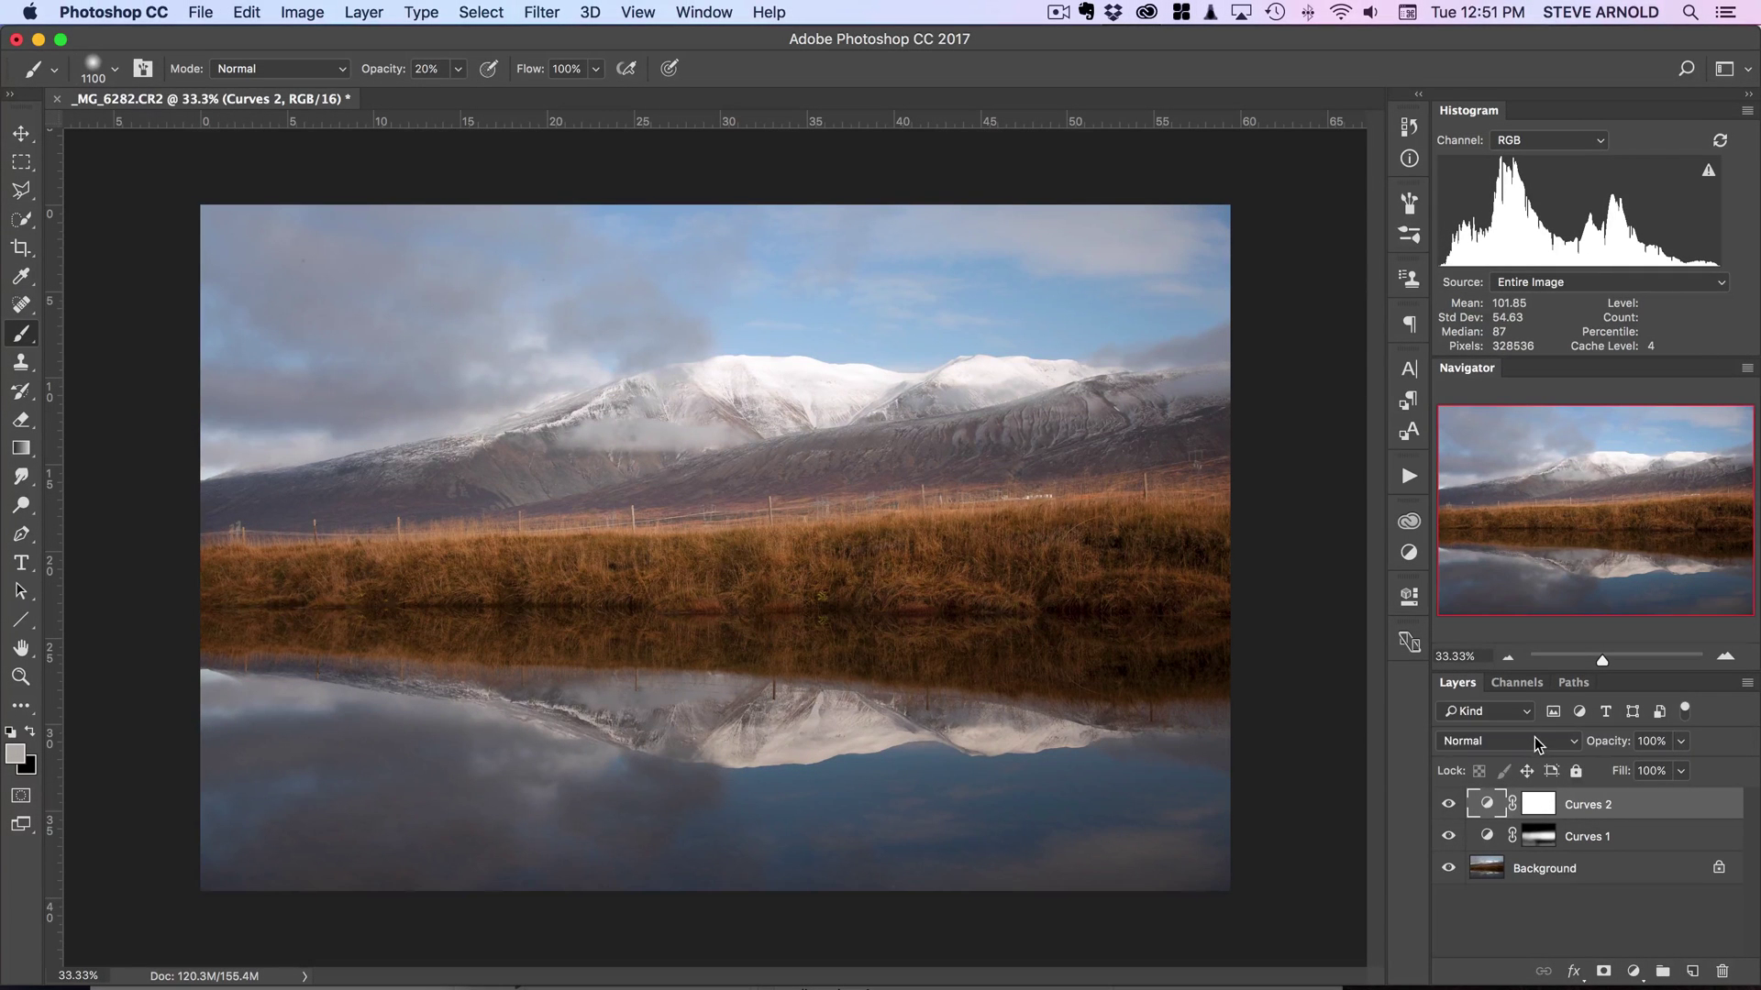
click(1535, 740)
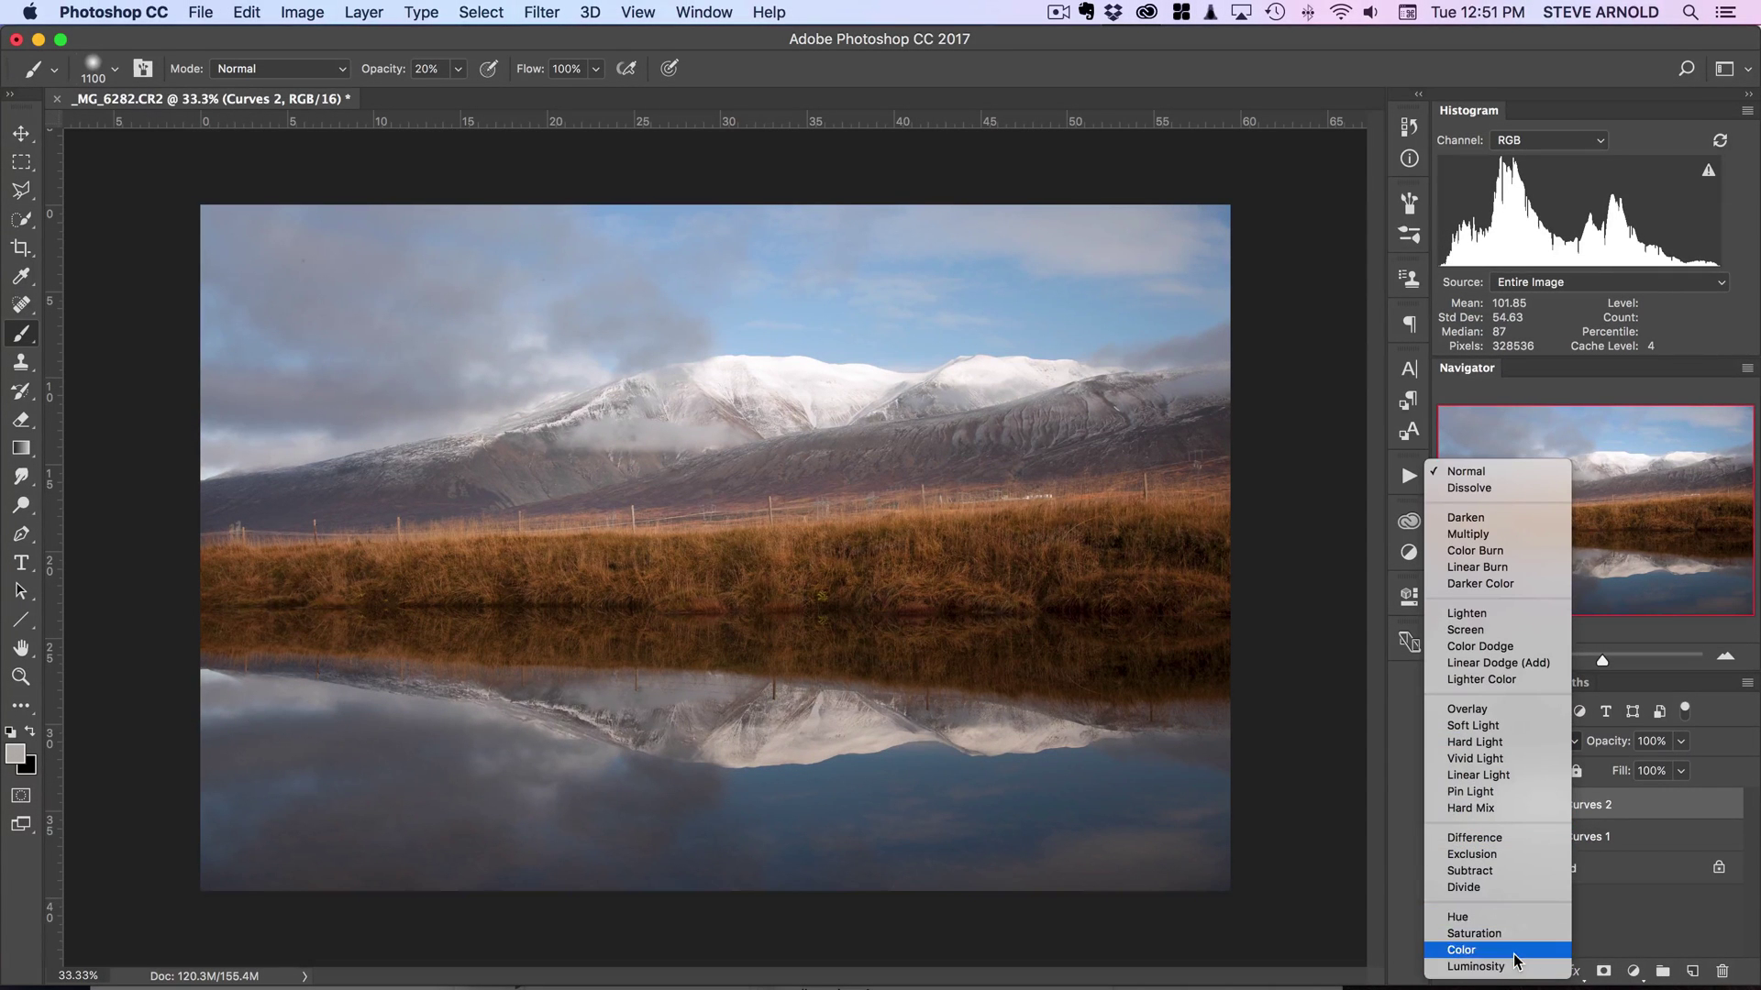
click(1513, 954)
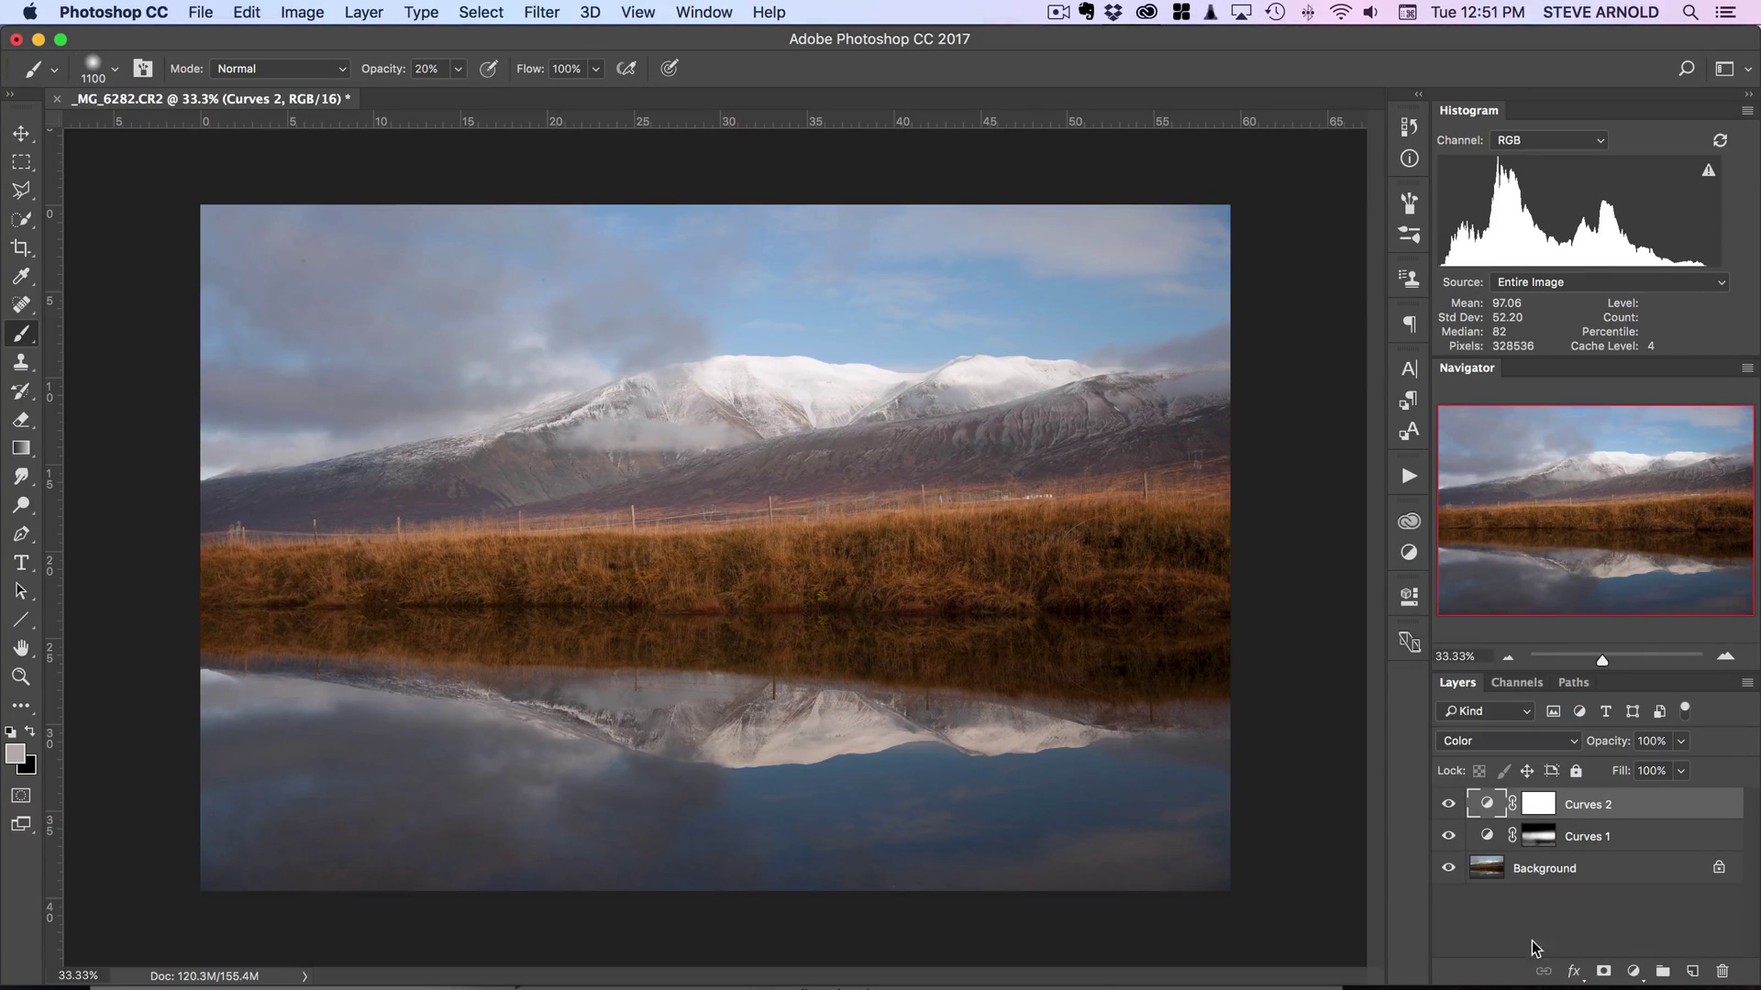